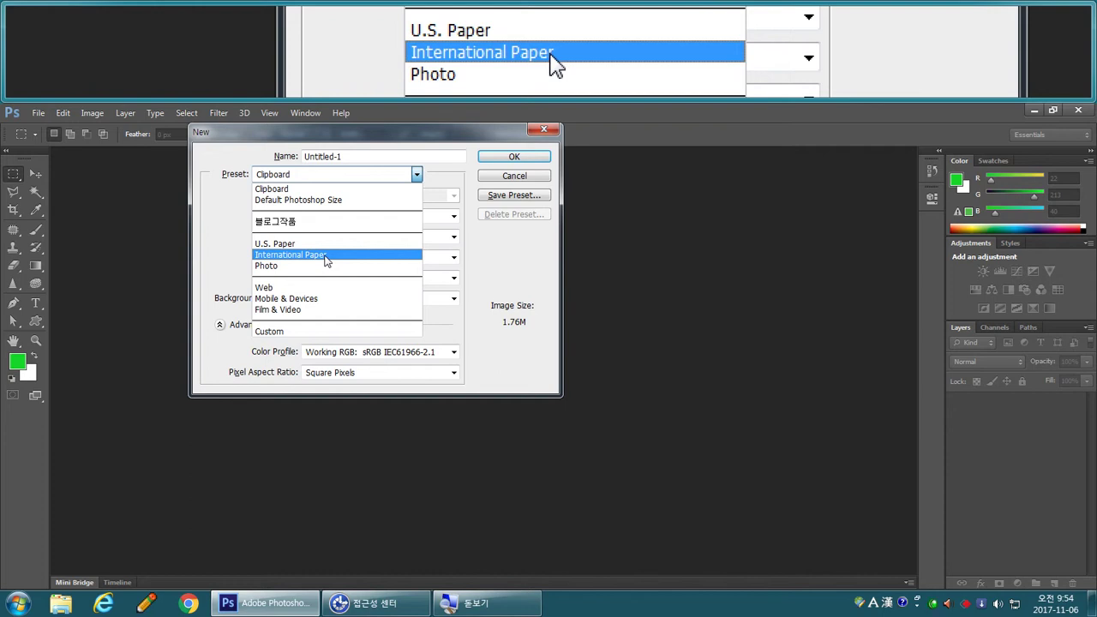
Create a new A4 document from the International Paper preset with the resolution set to 150 pixels/inch.
{"action": "left_click", "coordinate": [326, 256]}
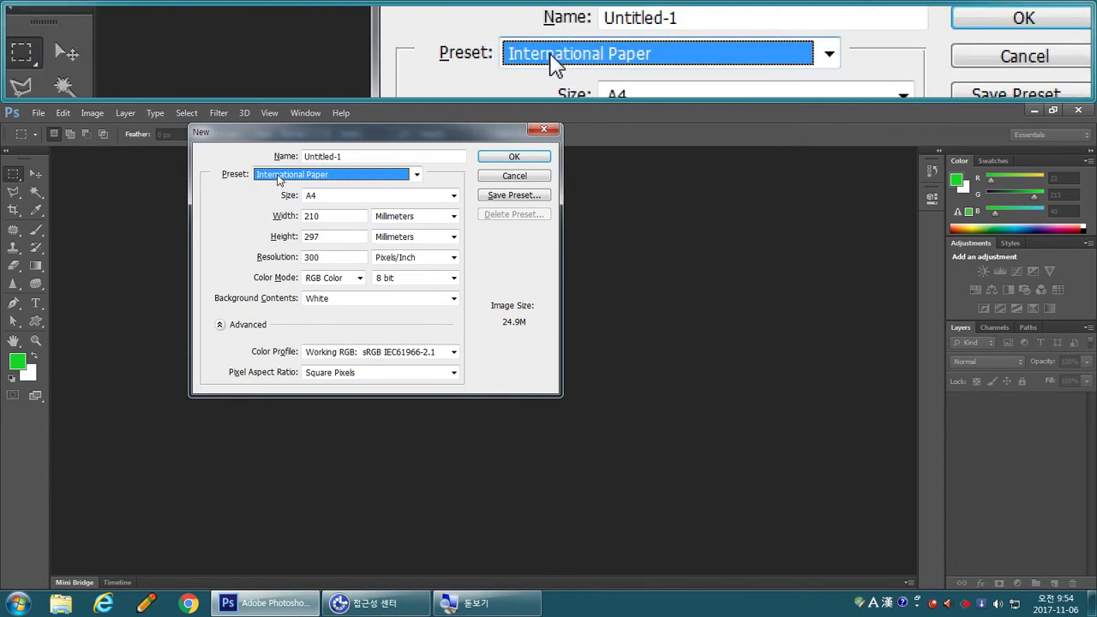
{"action": "left_click", "coordinate": [327, 257]}
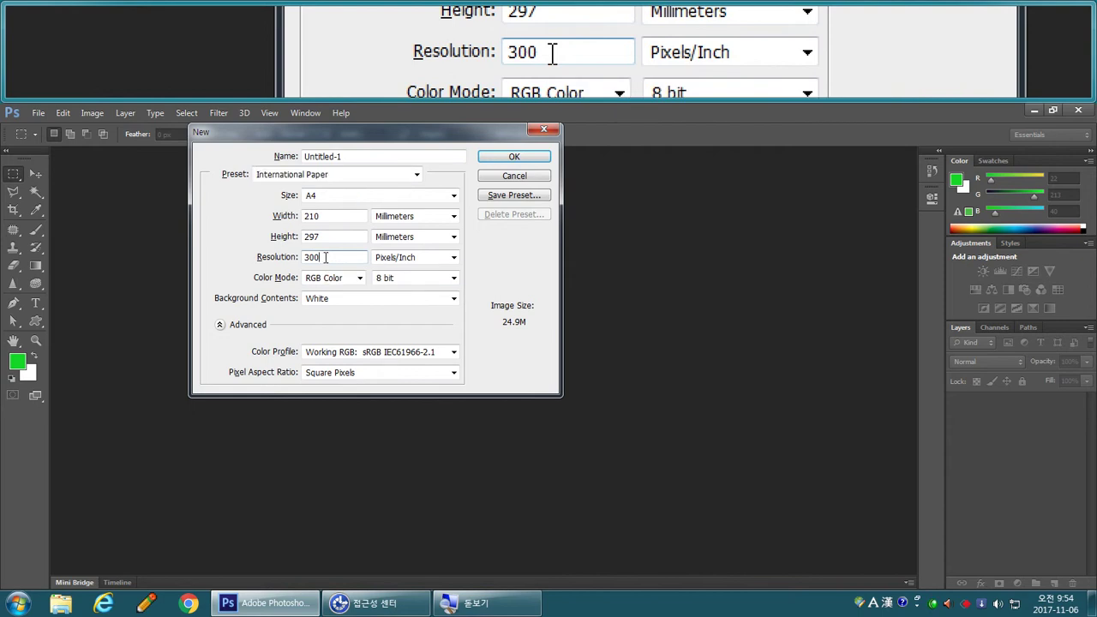
{"action": "double_click", "coordinate": [325, 258]}
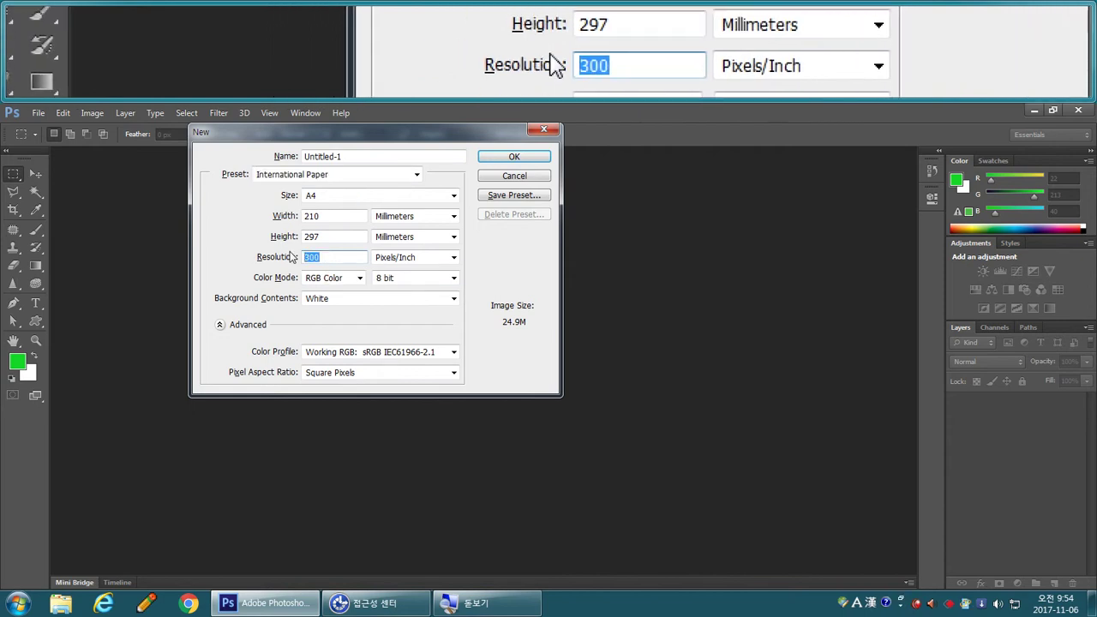
{"action": "type", "text": "150"}
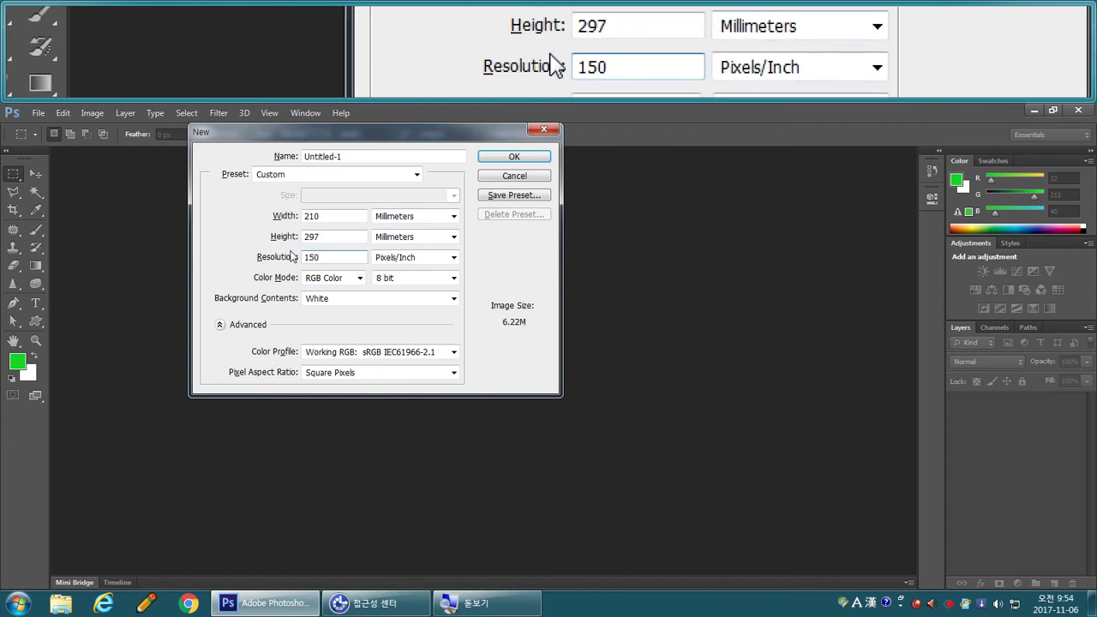
{"action": "key", "text": "Return"}
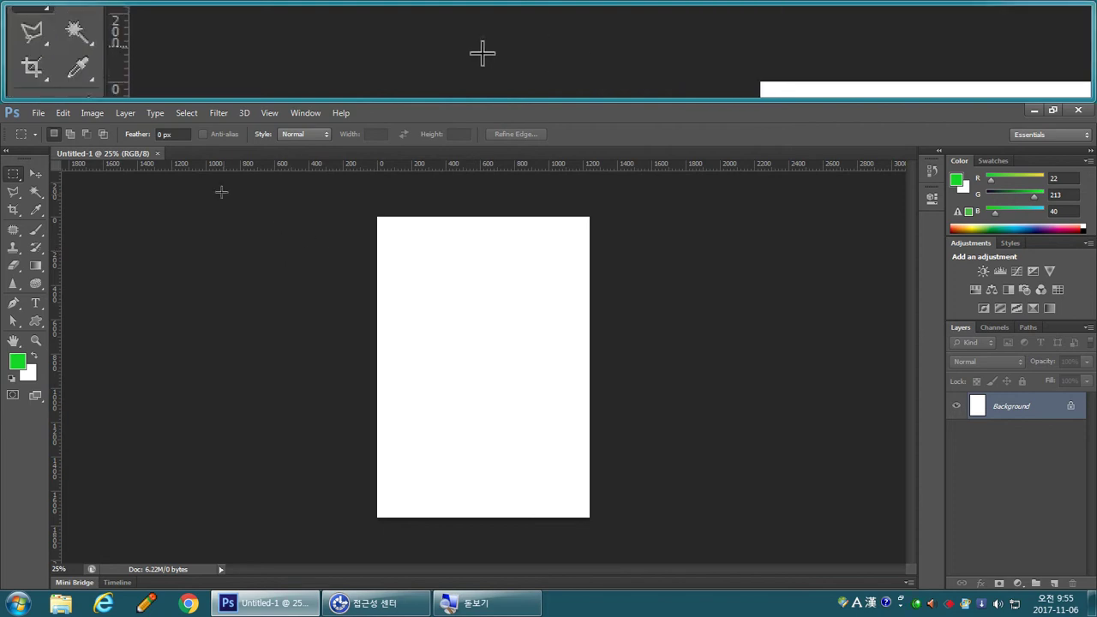
Rotate the blank A4 canvas 90° counterclockwise into landscape orientation.
{"action": "left_click", "coordinate": [98, 116]}
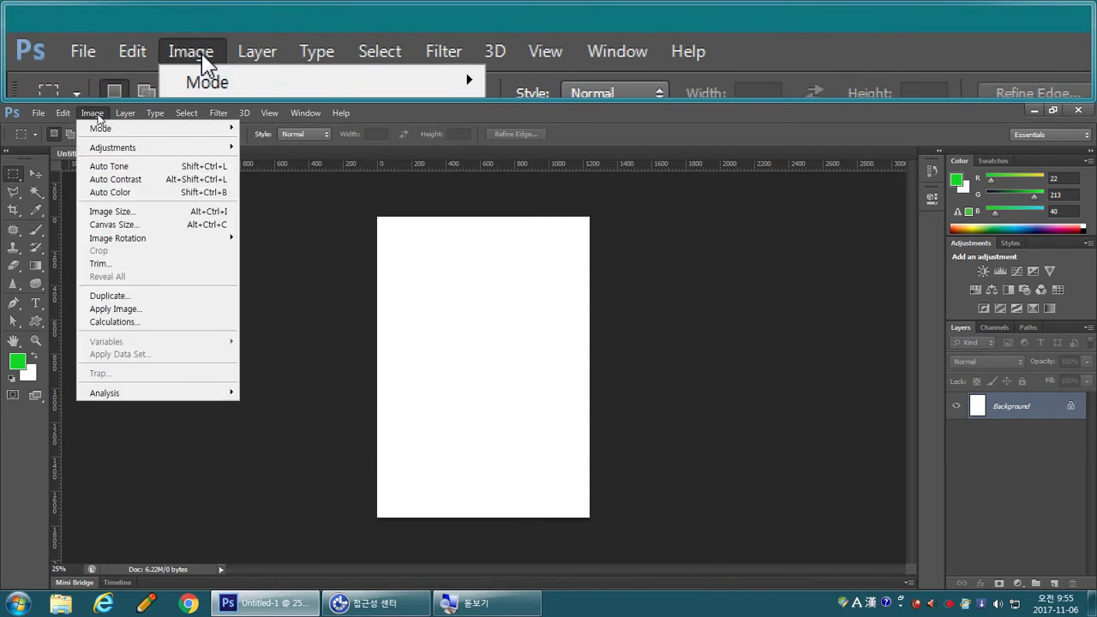
{"action": "mouse_move", "coordinate": [128, 242]}
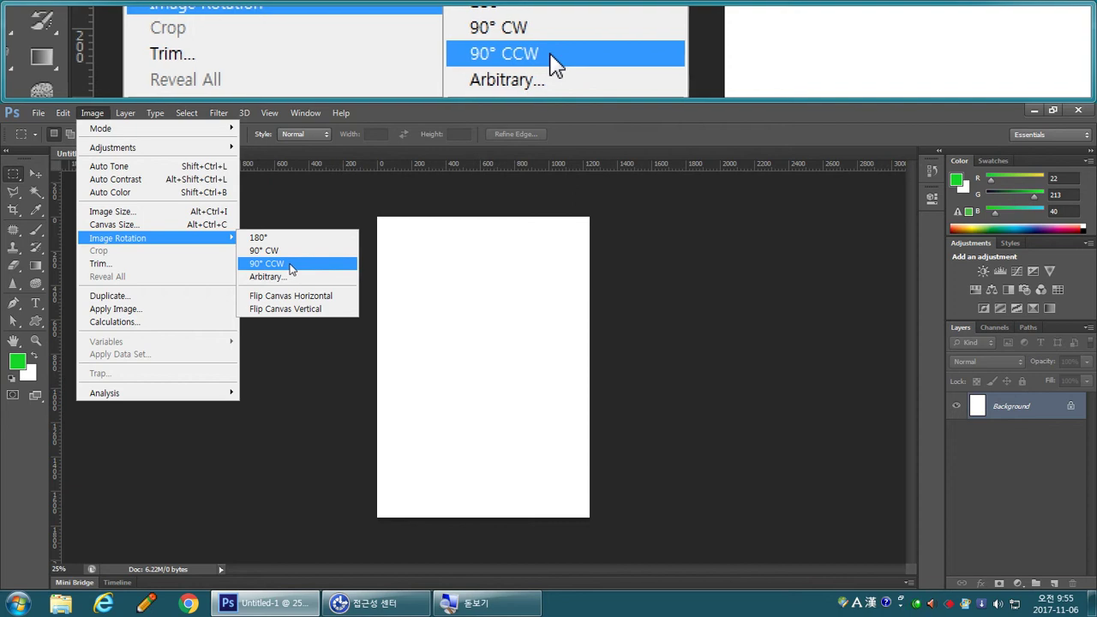
{"action": "left_click", "coordinate": [291, 269]}
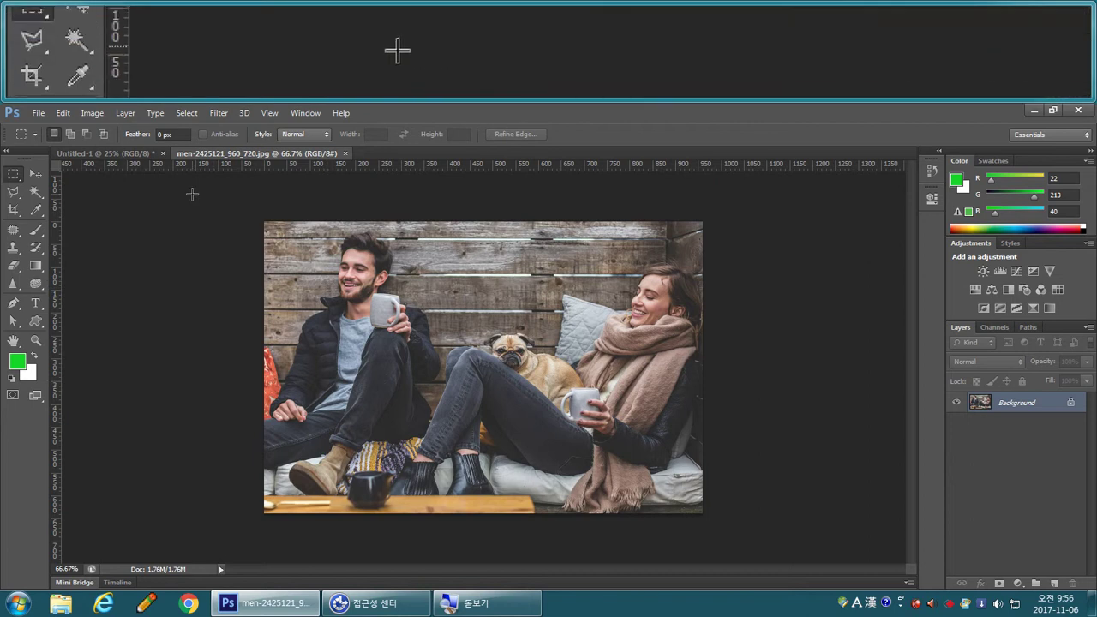
Select and copy the entire photo of the couple with the dog, and clear the selection.
{"action": "left_click", "coordinate": [93, 114]}
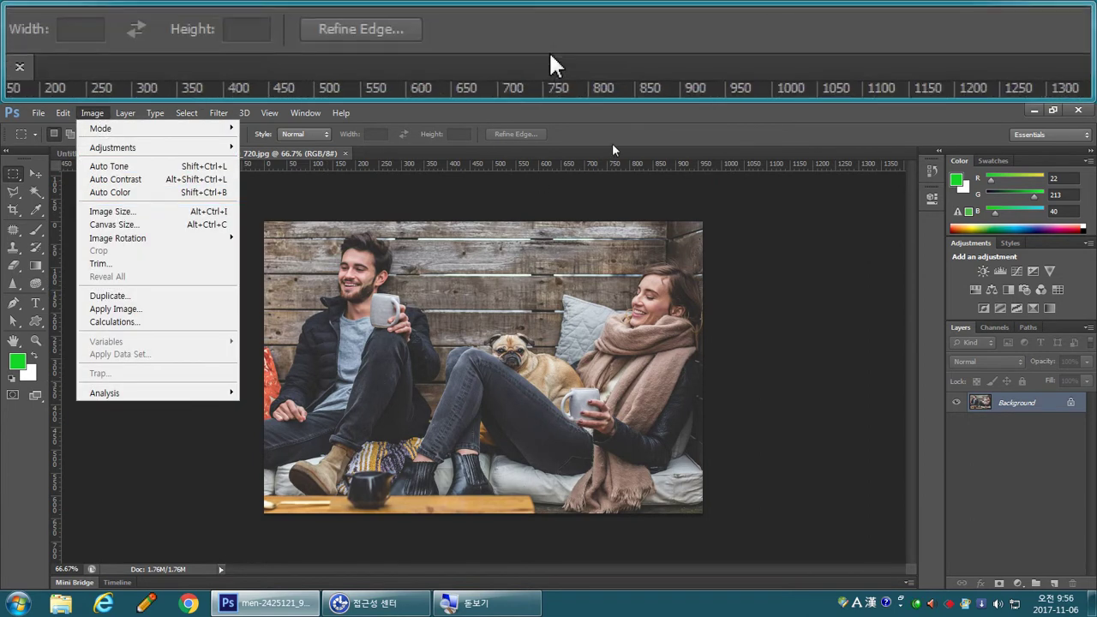
{"action": "key", "text": "ctrl+a"}
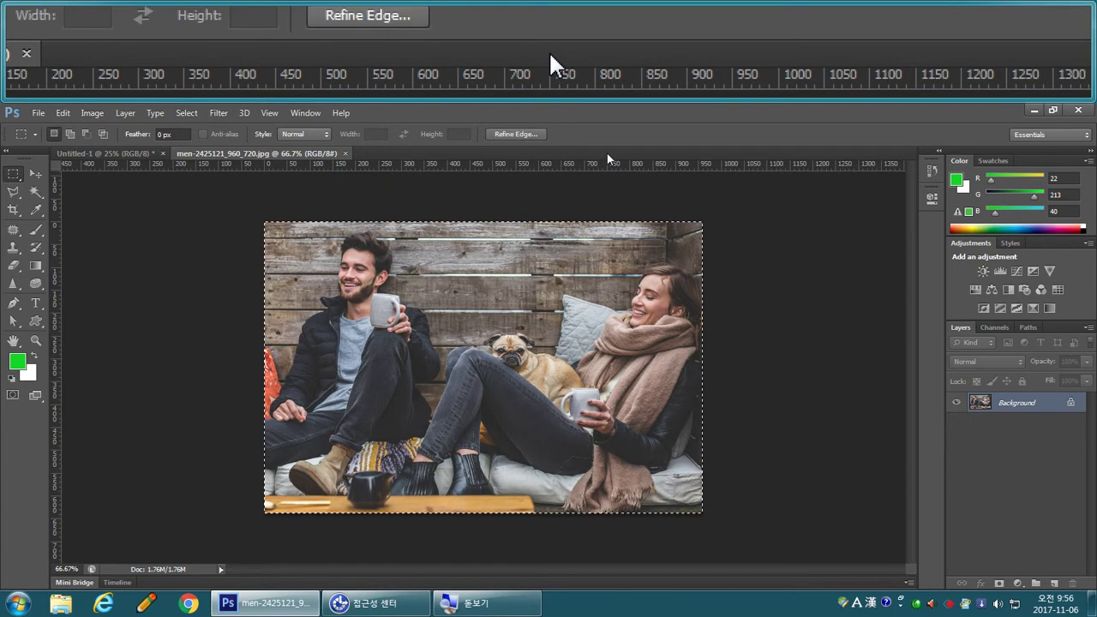
{"action": "left_click", "coordinate": [571, 194]}
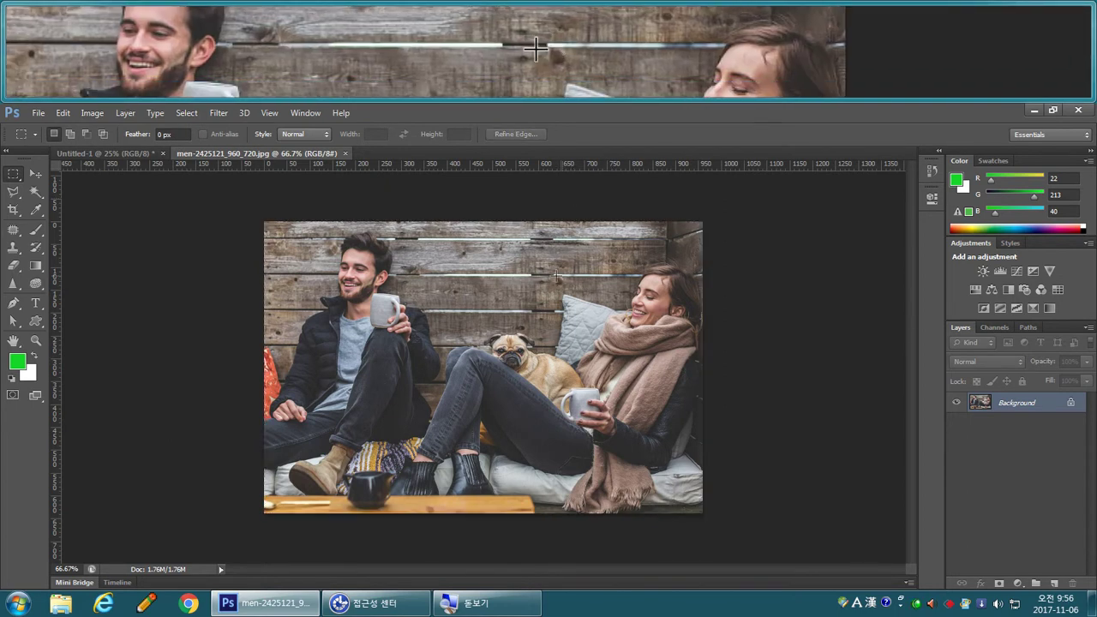
Try rotating the photo's canvas by 180° and undo the rotation.
{"action": "left_click", "coordinate": [90, 115]}
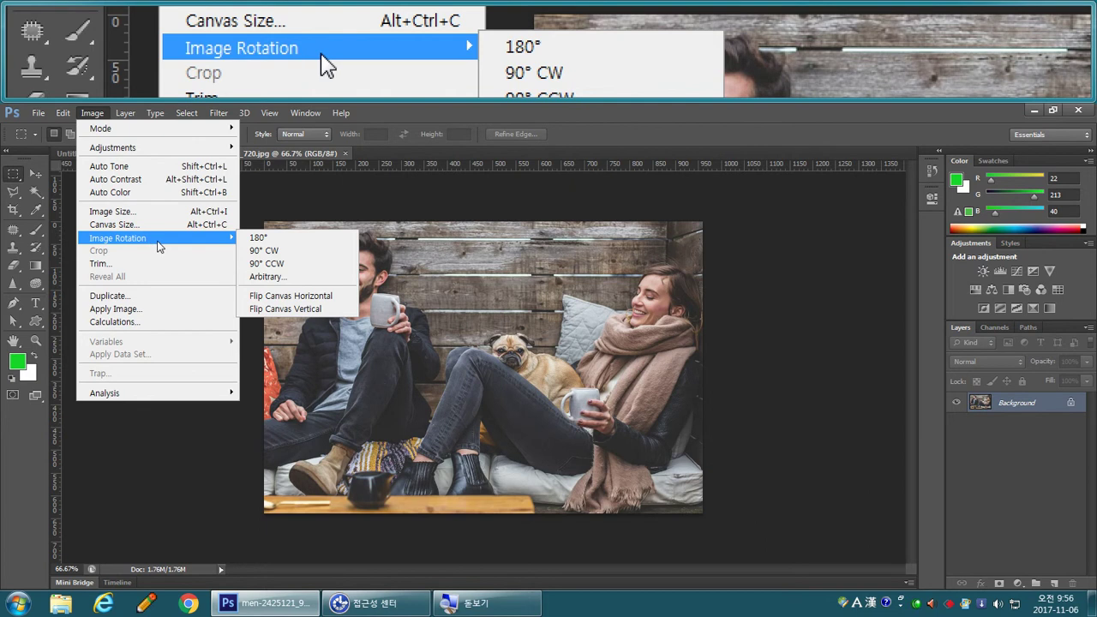
{"action": "left_click", "coordinate": [257, 238]}
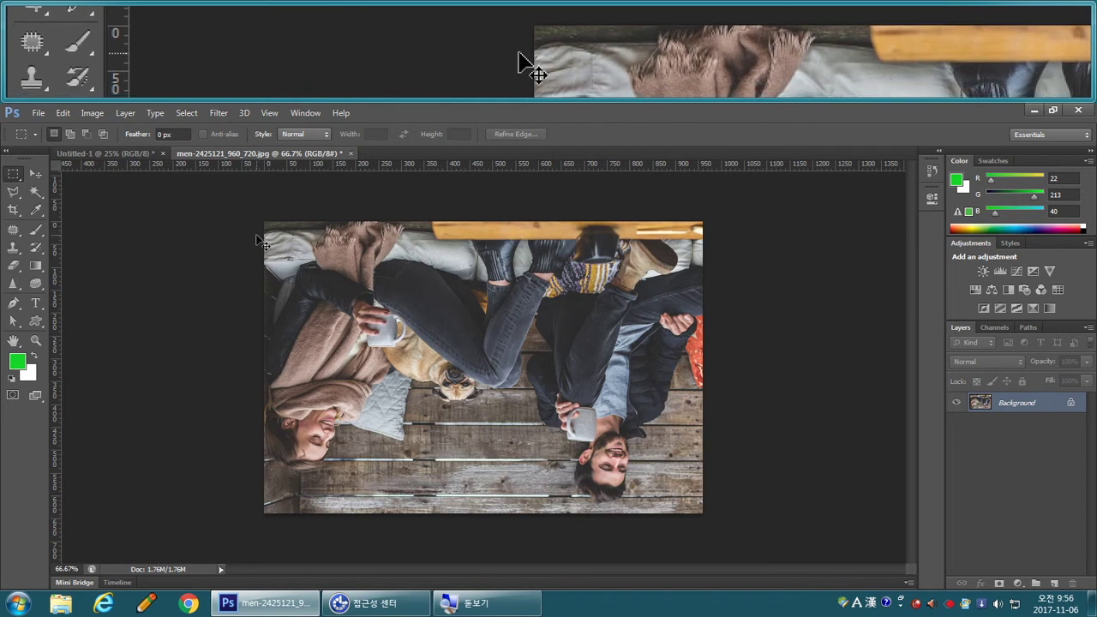
{"action": "key", "text": "ctrl+z"}
Rotate the photo's canvas 90° clockwise.
{"action": "left_click", "coordinate": [92, 113]}
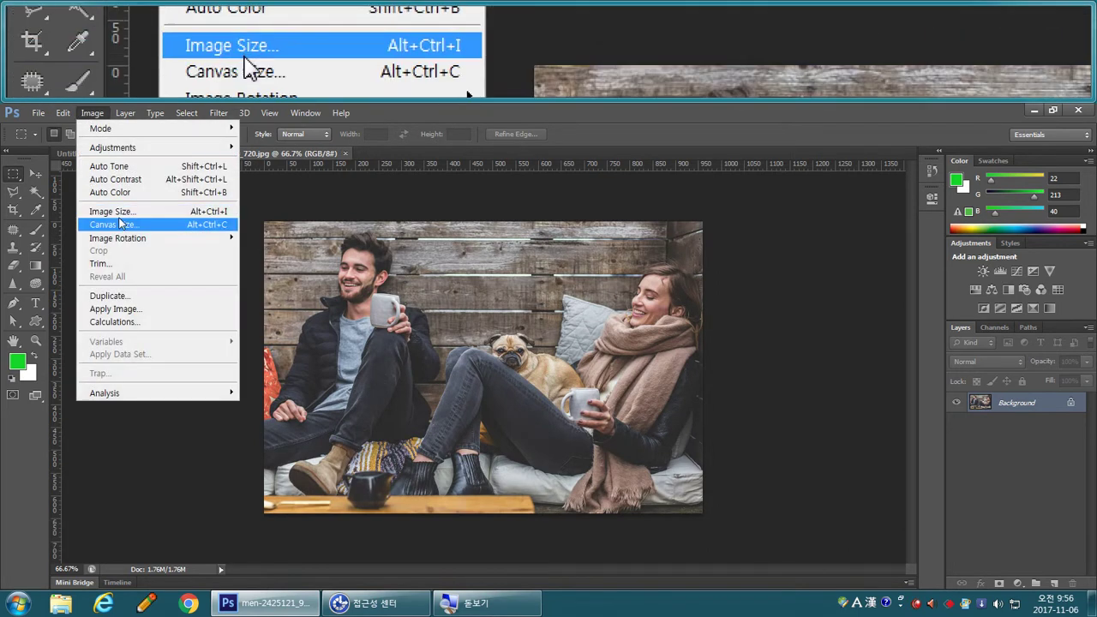
{"action": "mouse_move", "coordinate": [206, 240]}
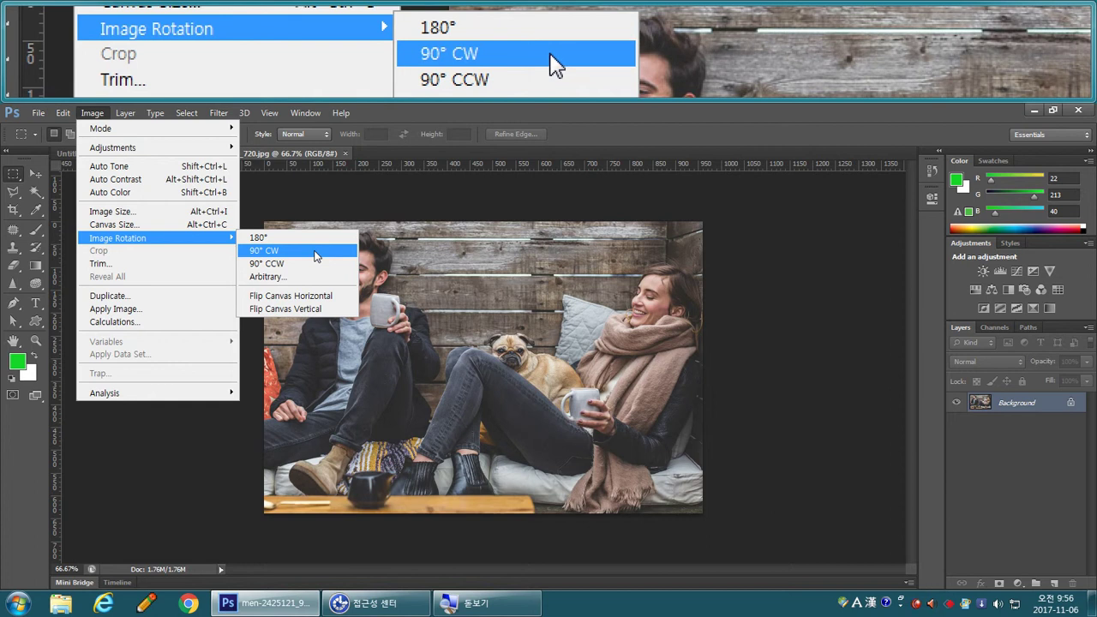
{"action": "left_click", "coordinate": [316, 254]}
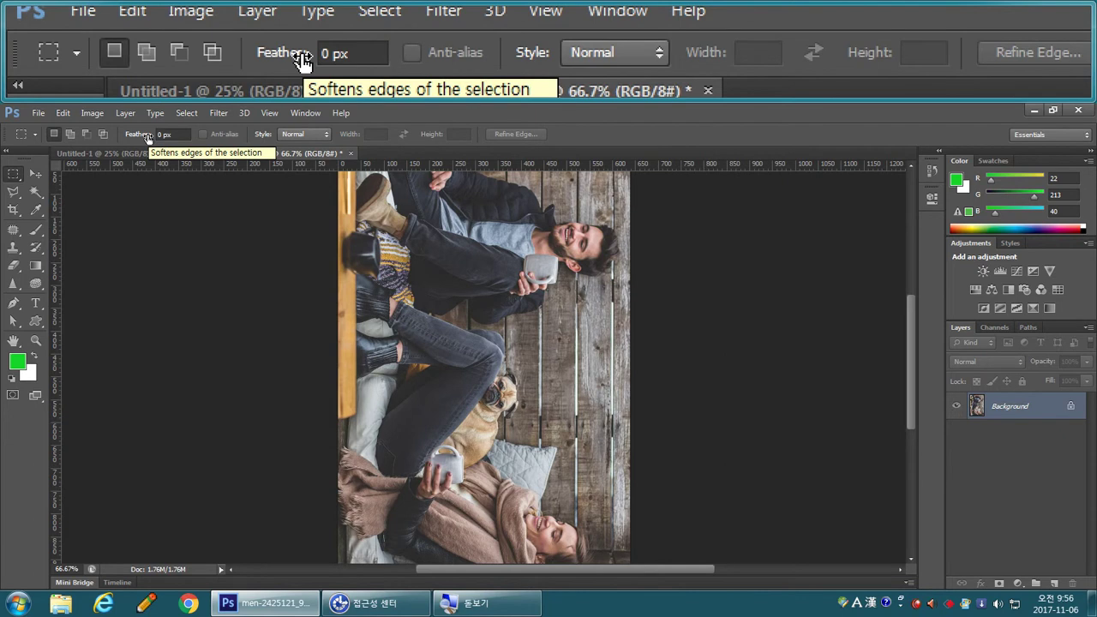
Rotate the photo's canvas 90° counterclockwise, and undo and redo that rotation to compare both orientations.
{"action": "left_click", "coordinate": [94, 113]}
{"action": "mouse_move", "coordinate": [115, 239]}
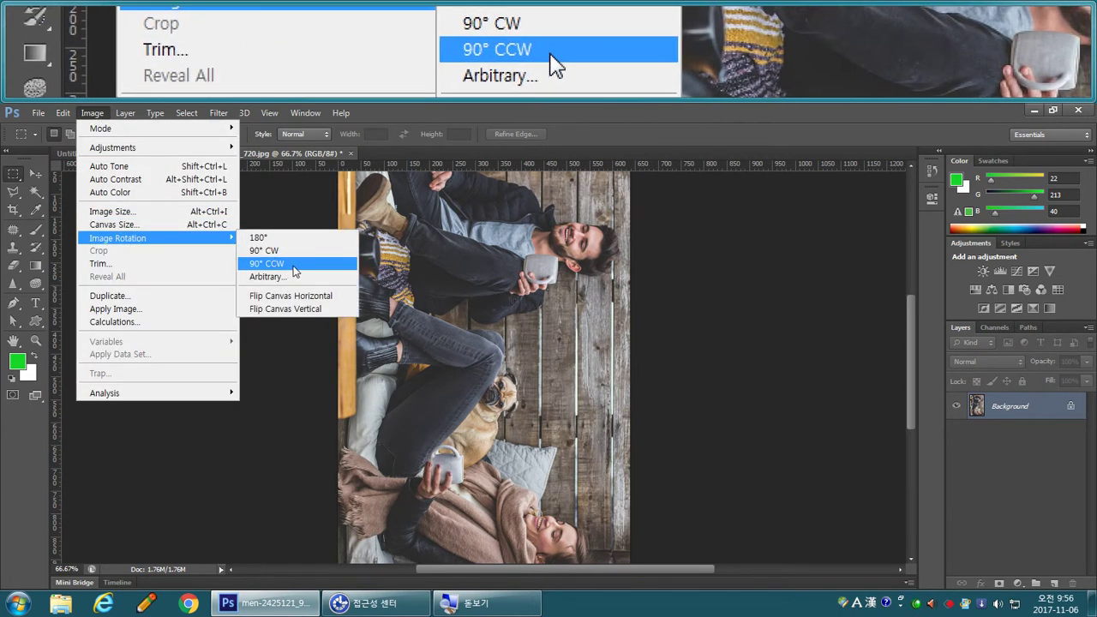
{"action": "left_click", "coordinate": [294, 271]}
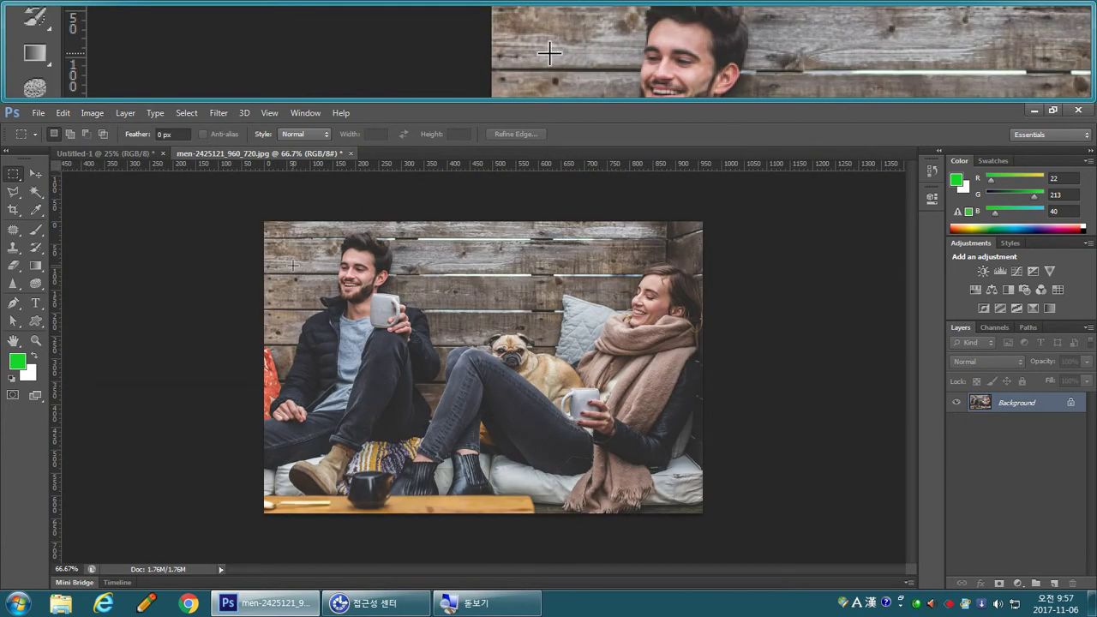
{"action": "key", "text": "ctrl+z"}
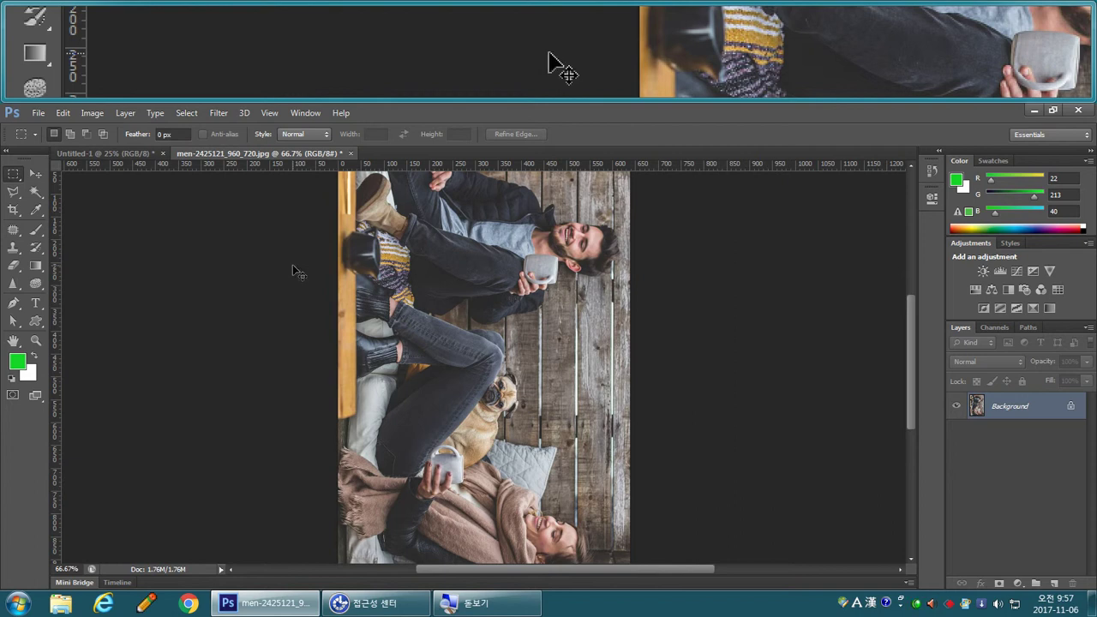
{"action": "key", "text": "ctrl+z"}
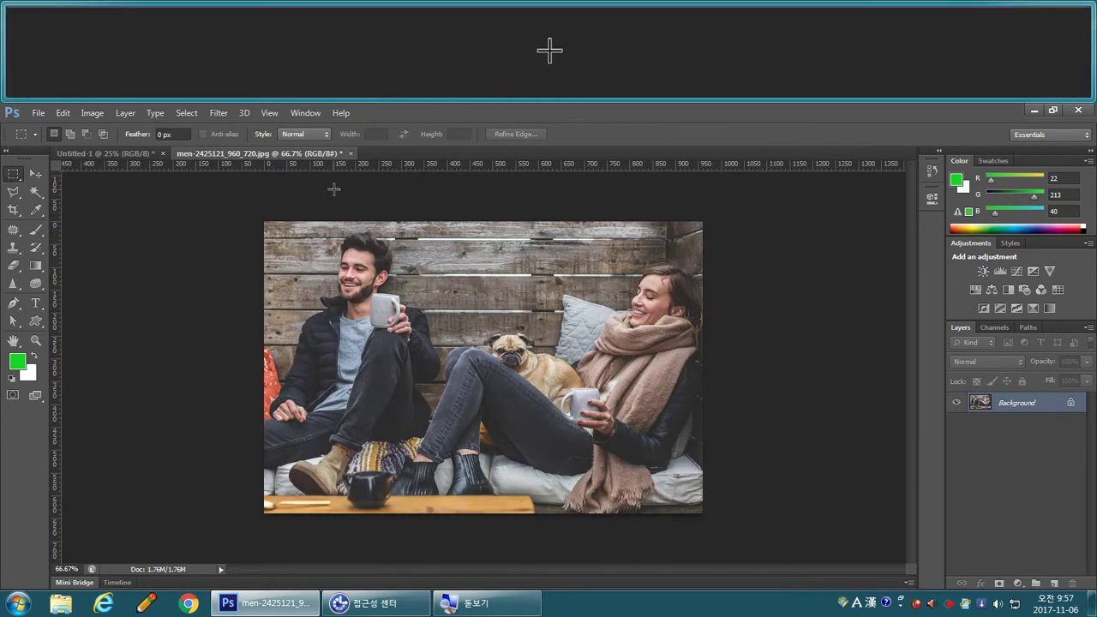
Close the photo file without saving and paste the copied photo into the landscape A4 document.
{"action": "left_click", "coordinate": [352, 155]}
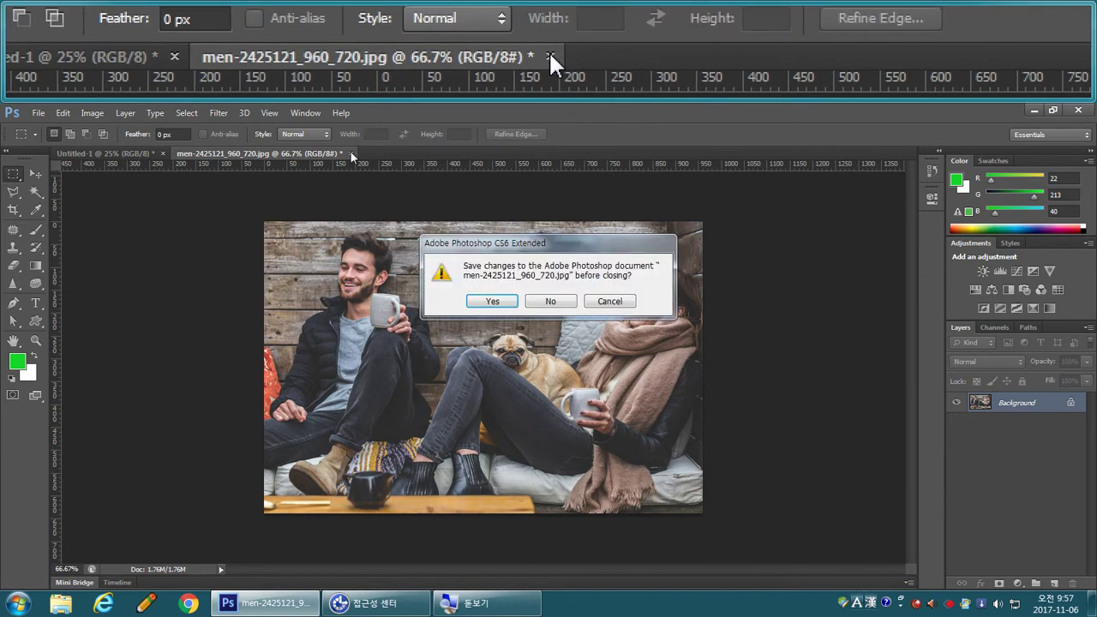
{"action": "left_click", "coordinate": [563, 306]}
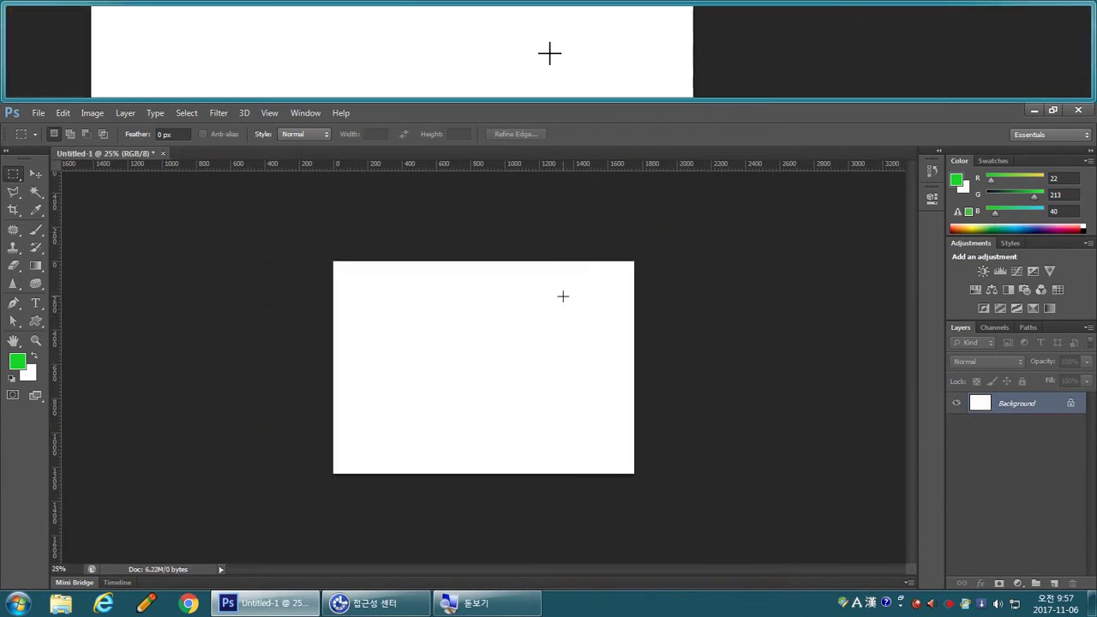
{"action": "key", "text": "ctrl+v"}
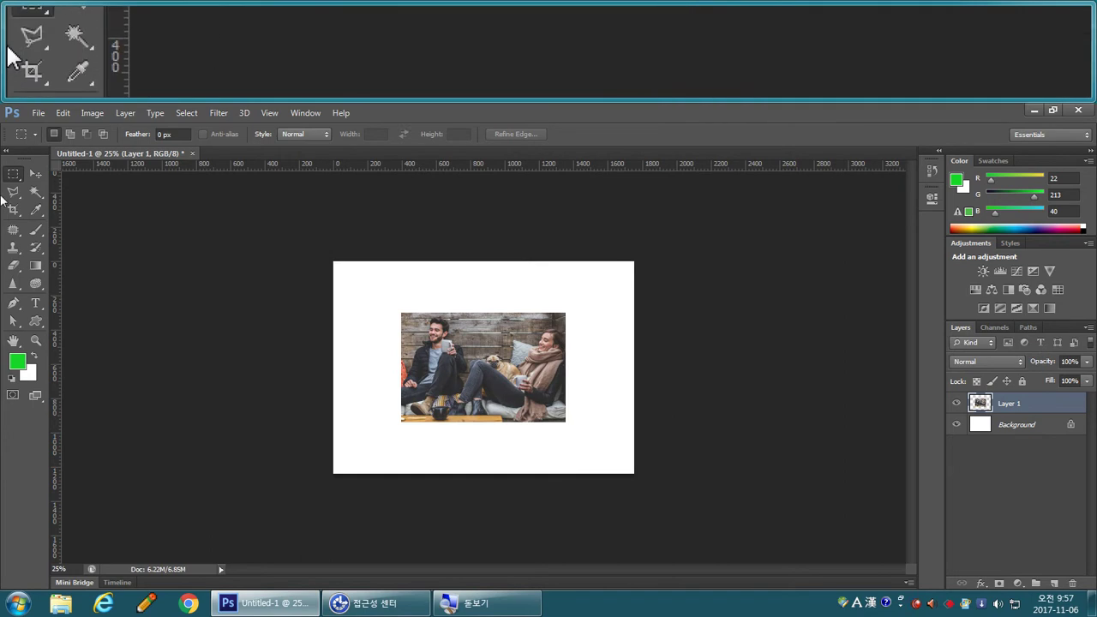
Move the pasted photo to the upper-left area of the A4 page.
{"action": "left_click", "coordinate": [35, 174]}
{"action": "left_click_drag", "start_coordinate": [502, 370], "coordinate": [417, 338]}
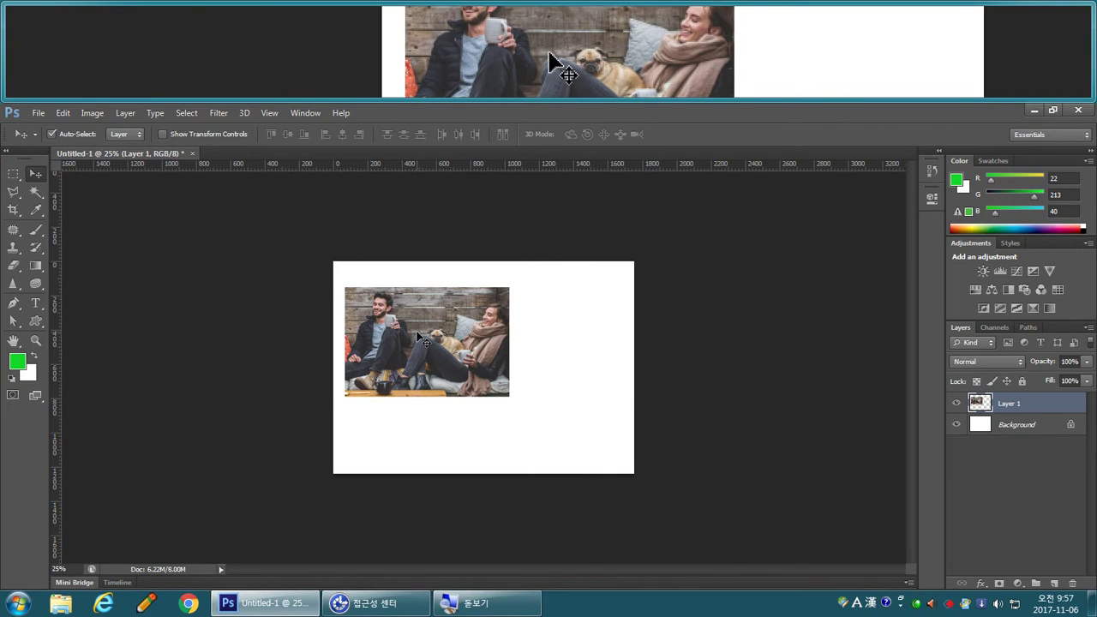
{"action": "key", "text": "ctrl+plus"}
{"action": "left_click_drag", "start_coordinate": [418, 335], "coordinate": [405, 298]}
Scale the pasted photo down with Free Transform to about 800 px wide.
{"action": "key", "text": "ctrl+t"}
{"action": "left_click_drag", "start_coordinate": [519, 416], "coordinate": [463, 403]}
{"action": "key", "text": "Return"}
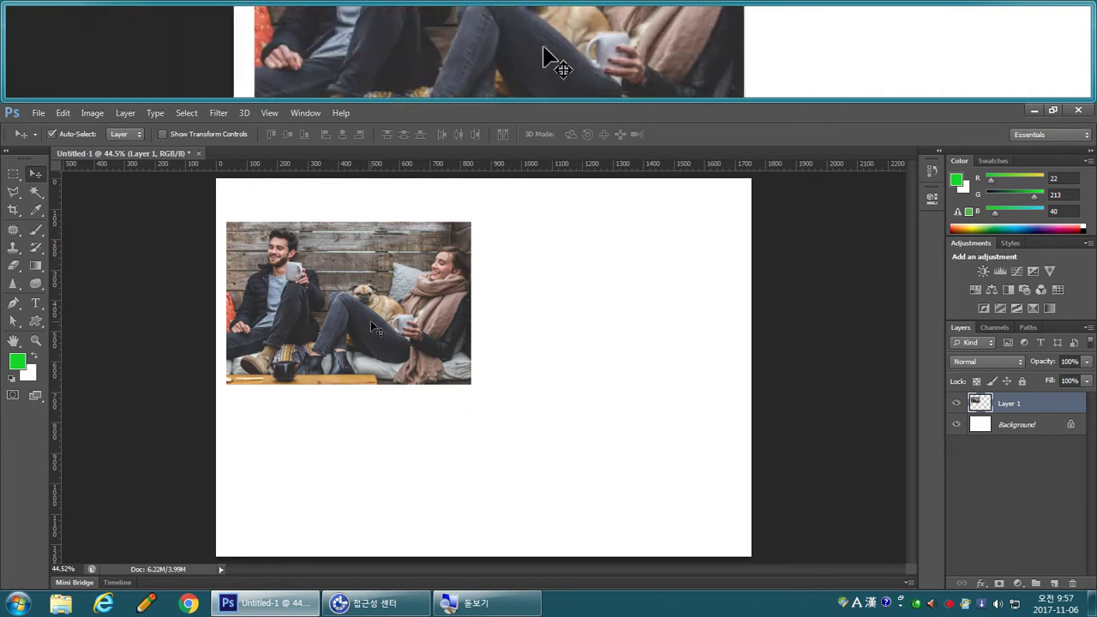
Shift the photo slightly down the page and place a duplicate of it beside the original on its right.
{"action": "left_click_drag", "start_coordinate": [369, 322], "coordinate": [369, 332]}
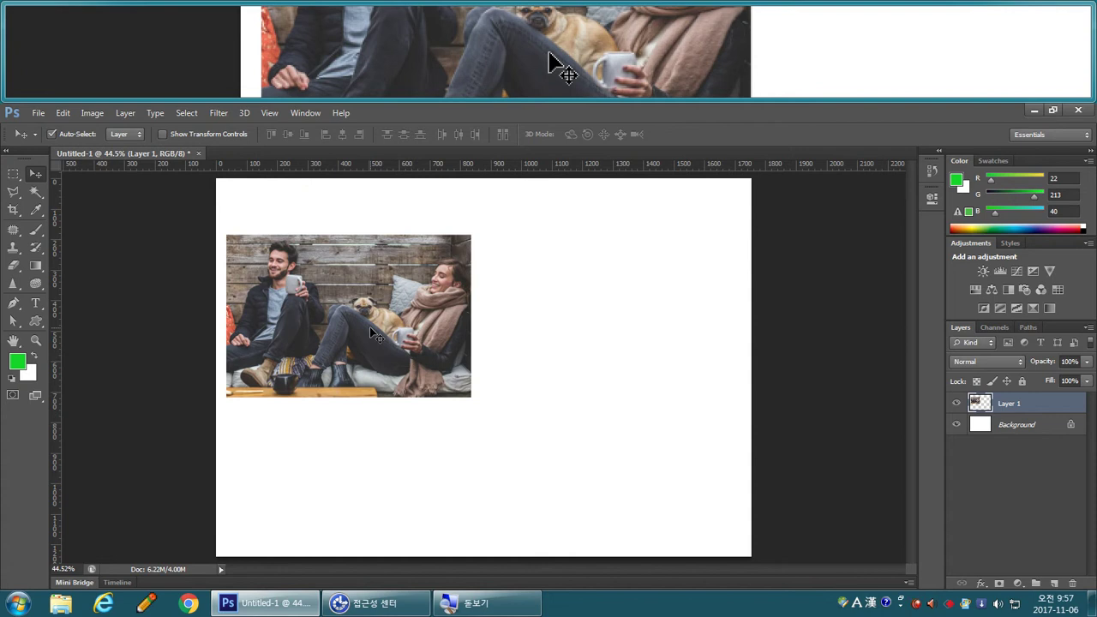
{"action": "left_click_drag", "start_coordinate": [370, 328], "coordinate": [626, 340]}
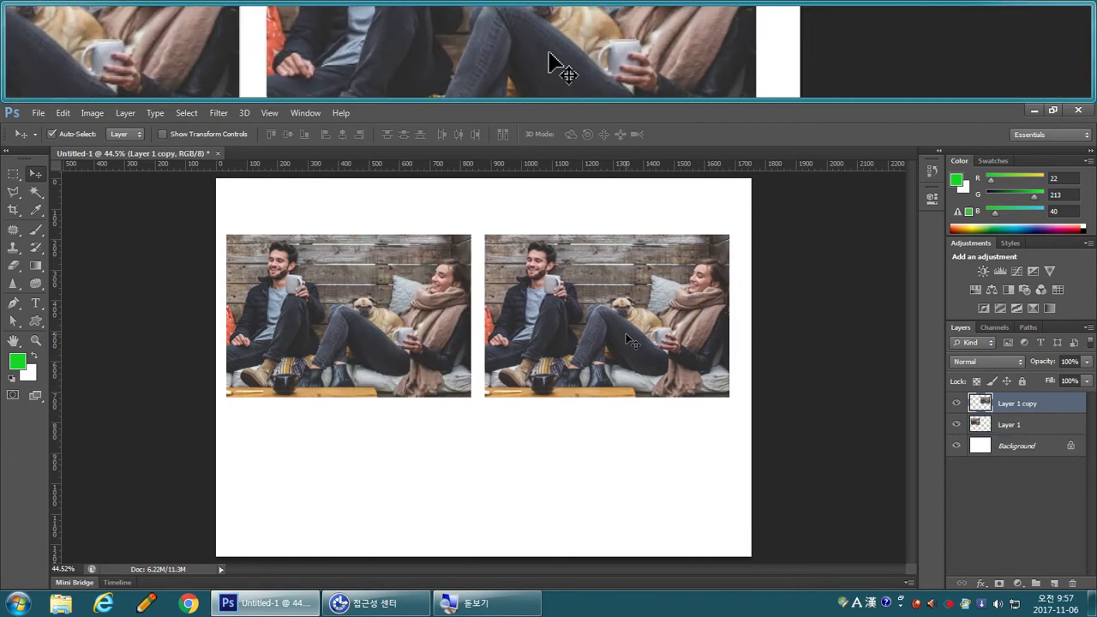
Open the Levels adjustment for the right photo copy and place its dialog so the photo can be seen.
{"action": "scroll", "coordinate": [616, 246], "scroll_direction": "up", "scroll_amount": 3}
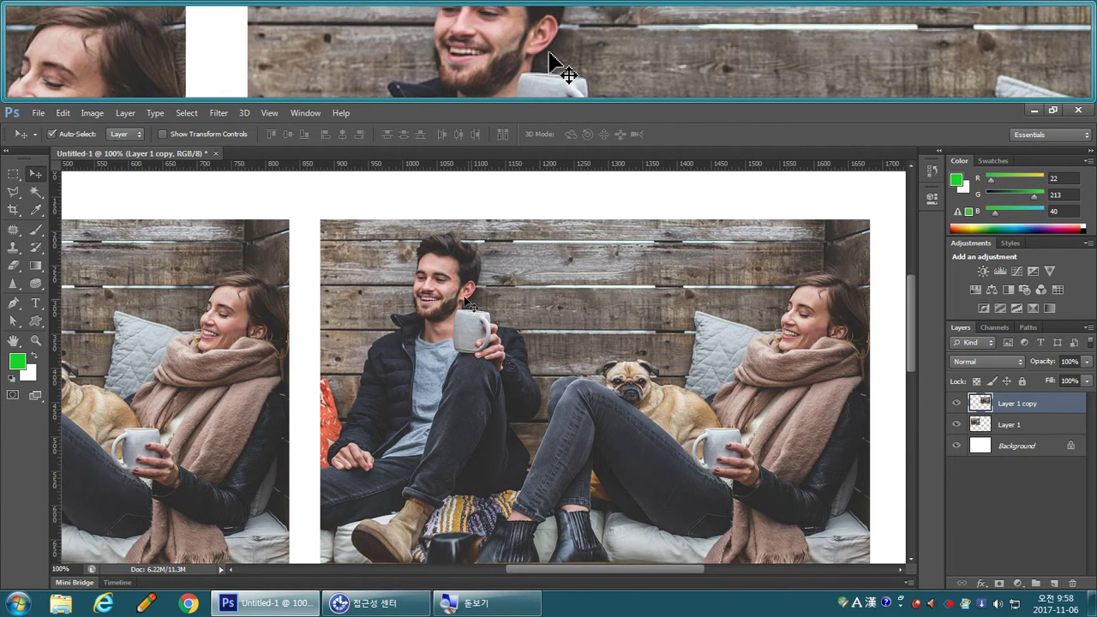
{"action": "left_click", "coordinate": [92, 113]}
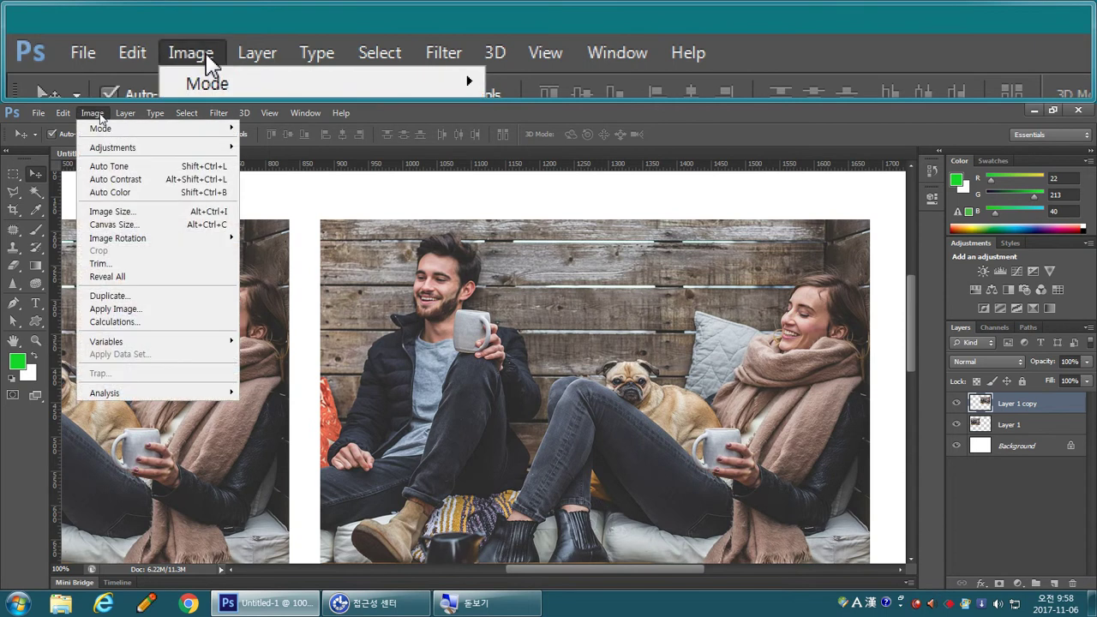
{"action": "mouse_move", "coordinate": [102, 128]}
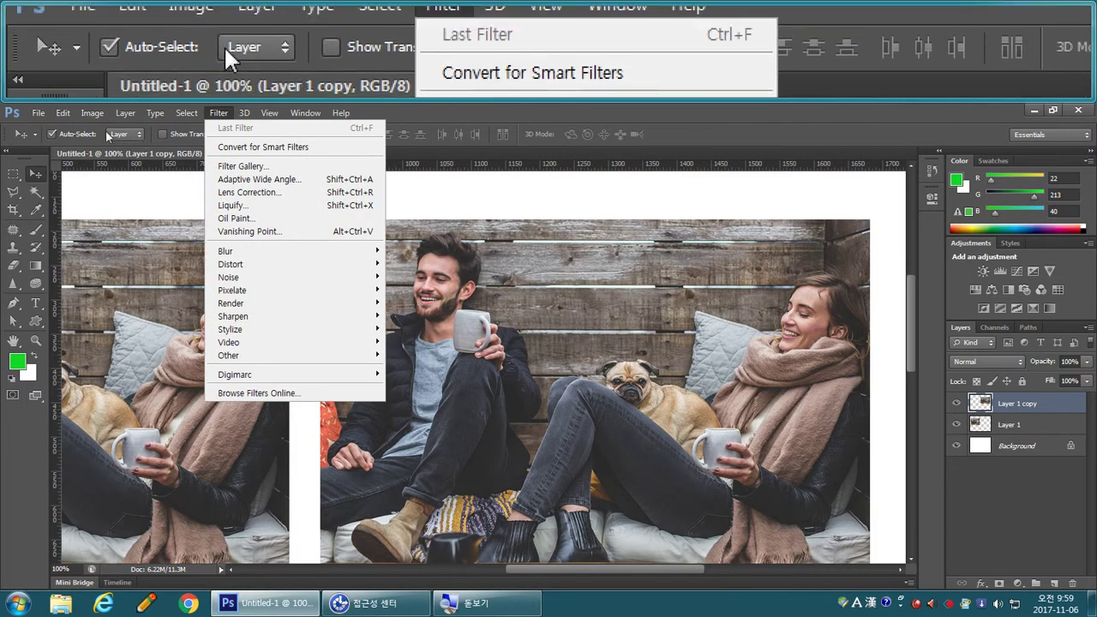
{"action": "left_click", "coordinate": [96, 114]}
{"action": "left_click", "coordinate": [92, 113]}
{"action": "mouse_move", "coordinate": [100, 127]}
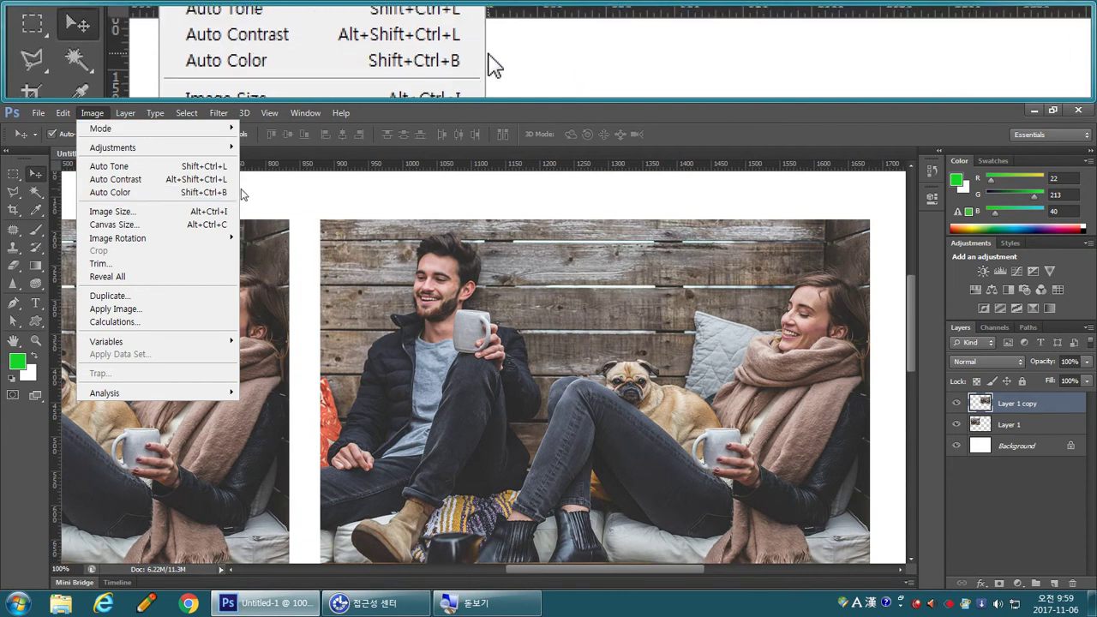
{"action": "mouse_move", "coordinate": [240, 148]}
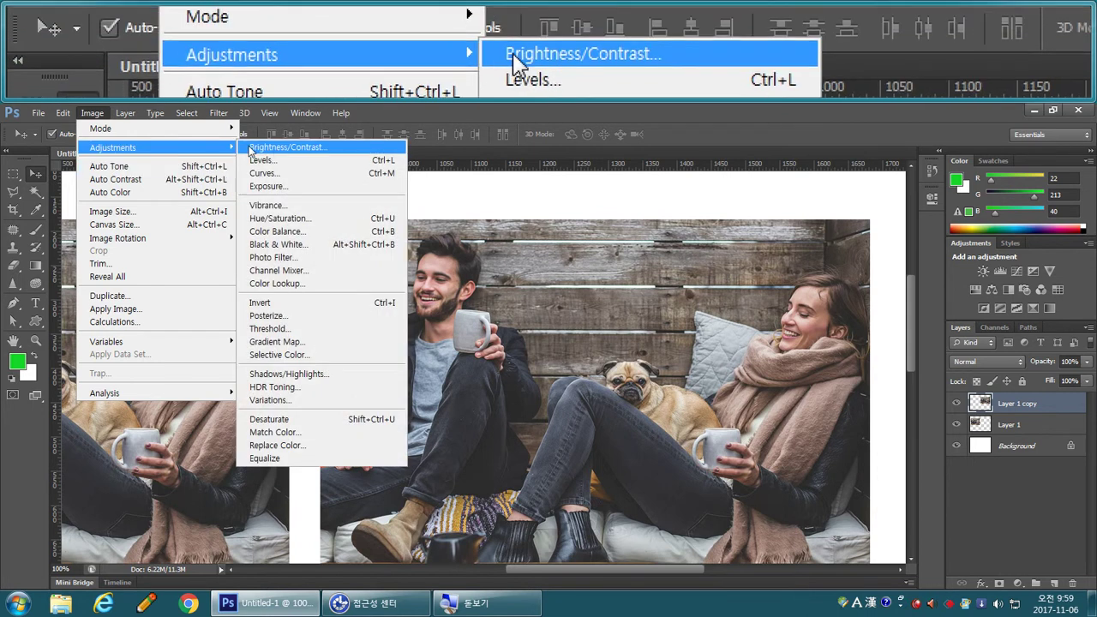
{"action": "mouse_move", "coordinate": [218, 133]}
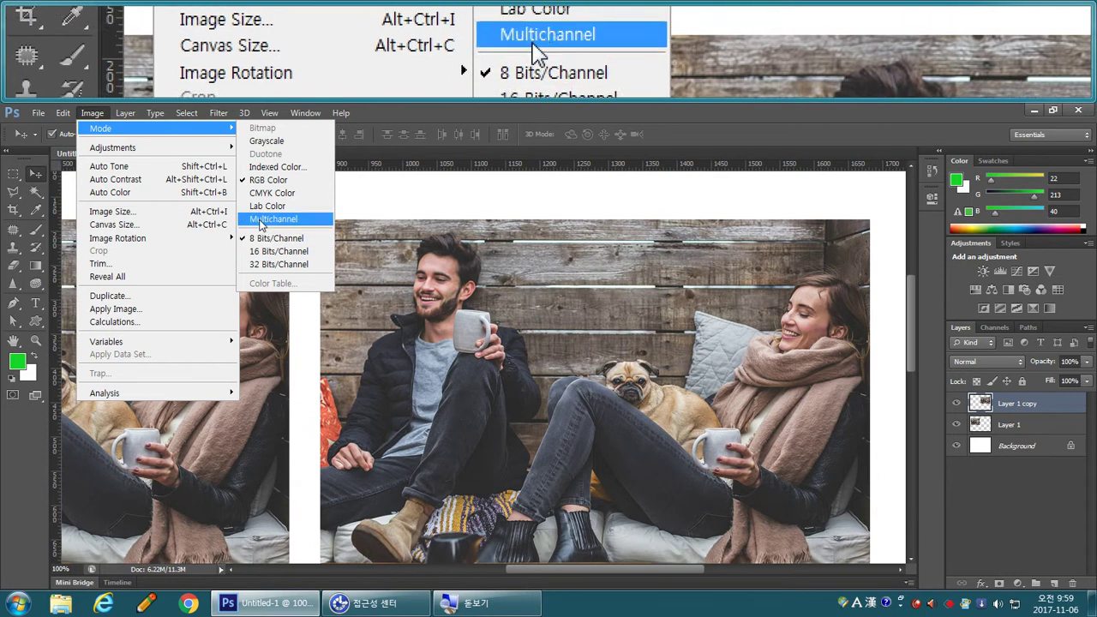
{"action": "mouse_move", "coordinate": [182, 147]}
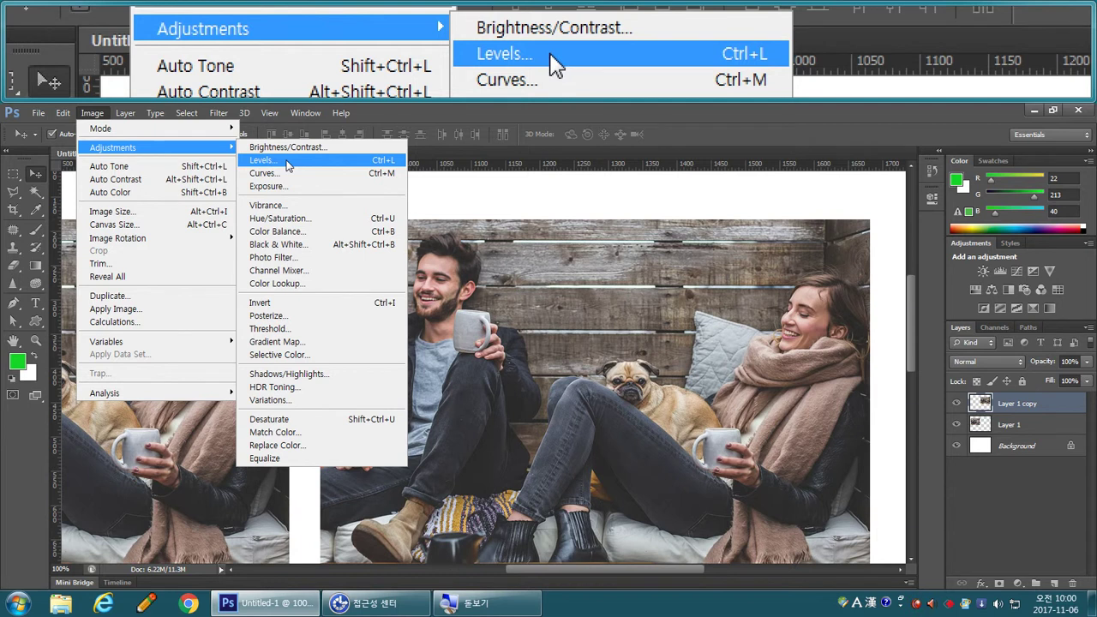
{"action": "left_click", "coordinate": [303, 162]}
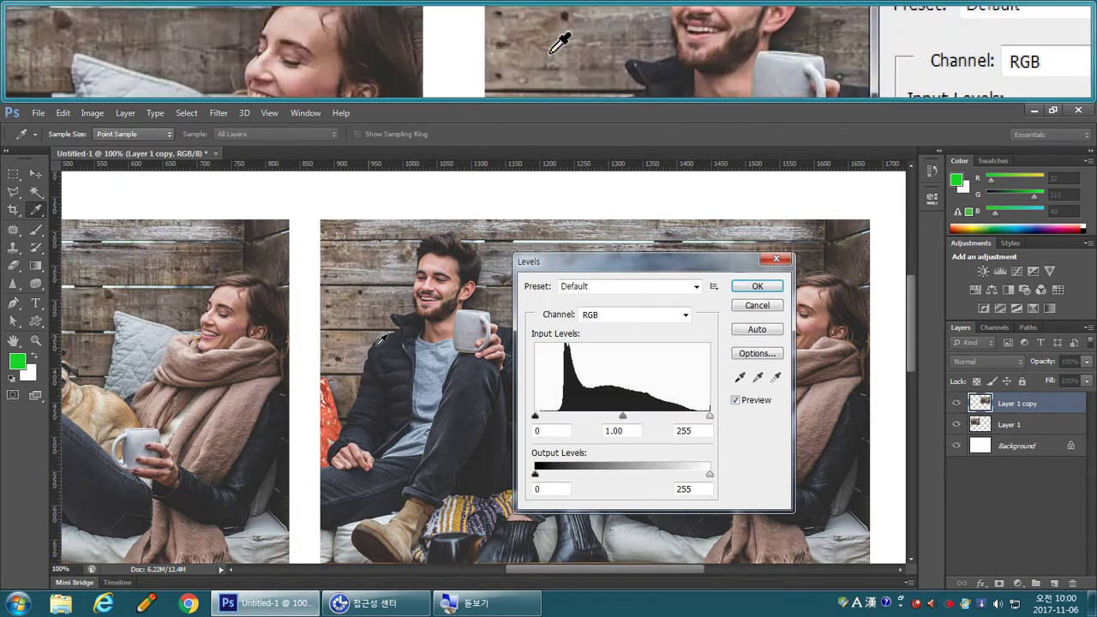
{"action": "left_click_drag", "start_coordinate": [592, 264], "coordinate": [216, 225]}
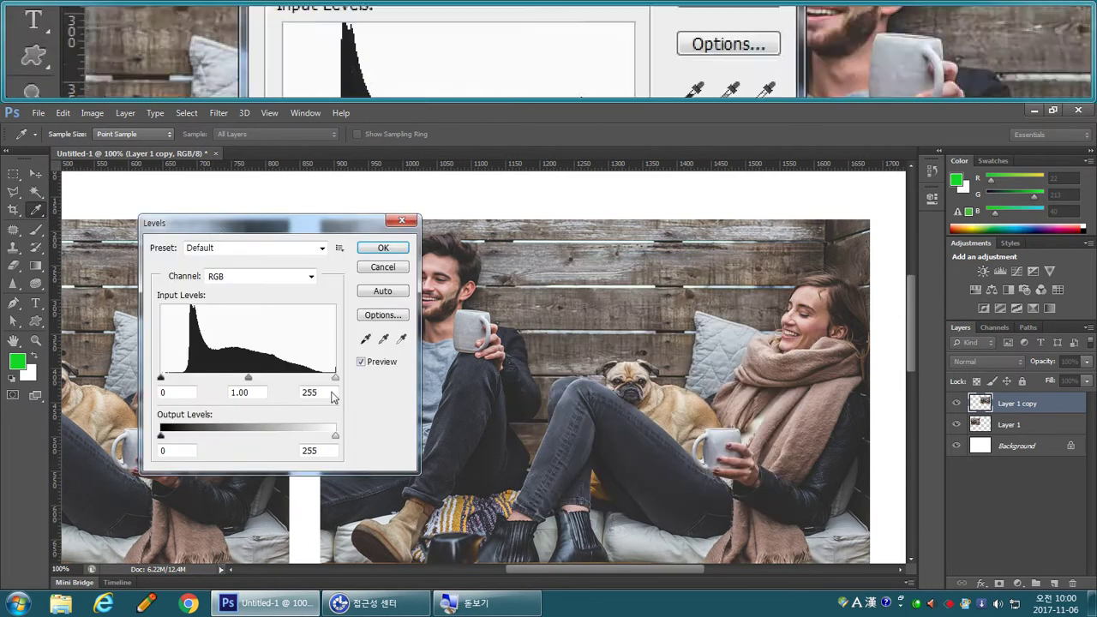
Try Levels midtone values of 0.70, 0.52 and 1.04 on the right photo copy.
{"action": "left_click_drag", "start_coordinate": [247, 378], "coordinate": [270, 379]}
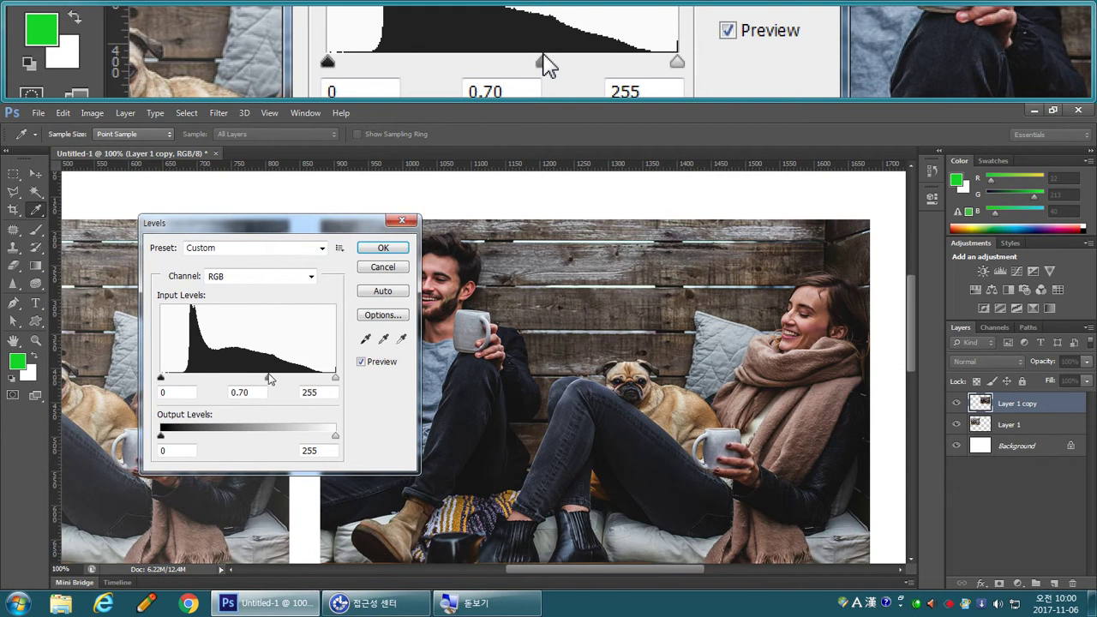
{"action": "left_click_drag", "start_coordinate": [269, 378], "coordinate": [284, 377]}
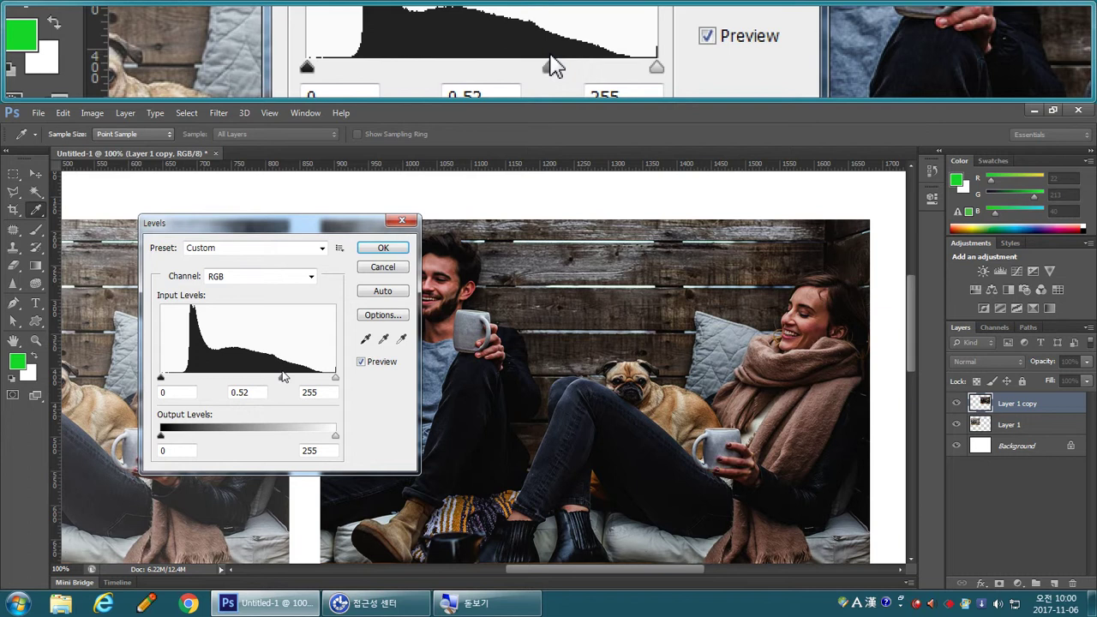
{"action": "left_click_drag", "start_coordinate": [284, 377], "coordinate": [245, 380]}
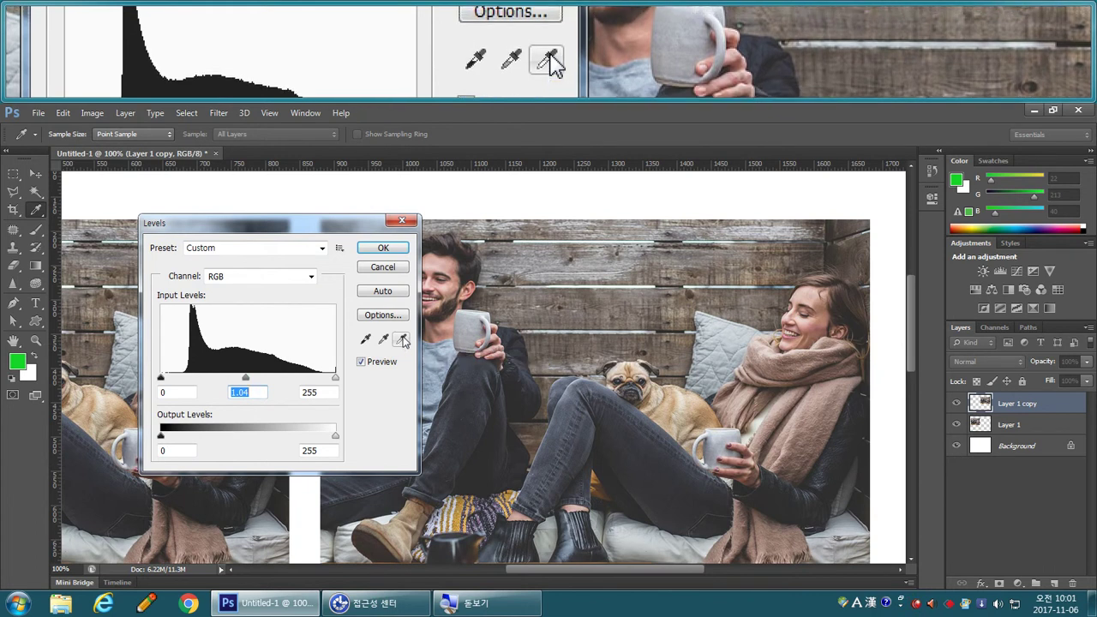
Try white-point samples on the man's shirt and several spots on the seat cushion, and discard the Levels adjustment.
{"action": "left_click", "coordinate": [401, 340]}
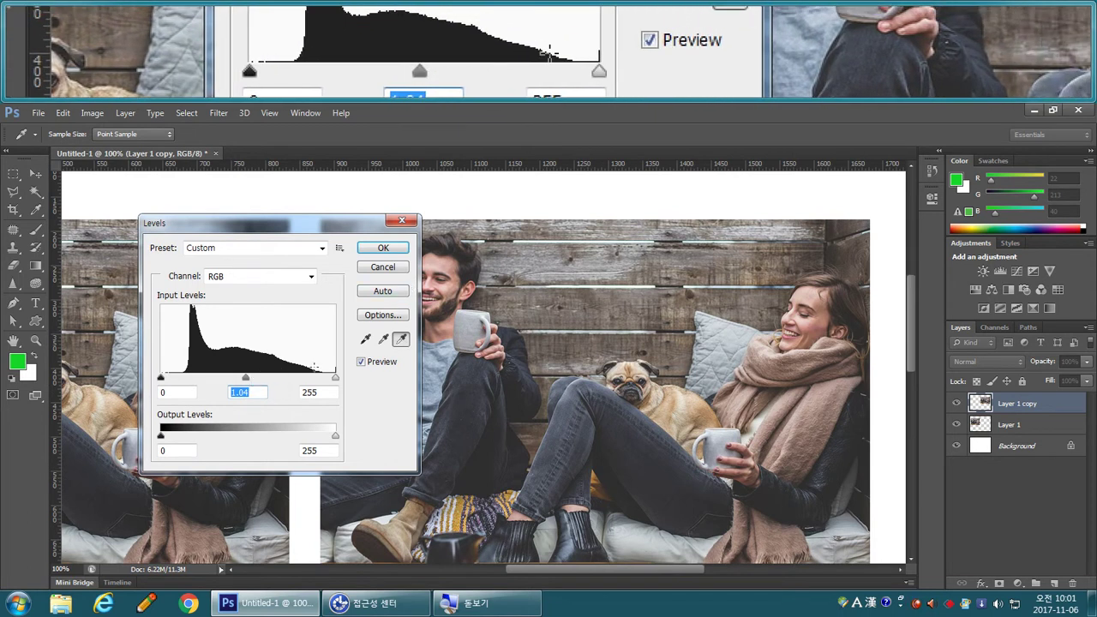
{"action": "left_click", "coordinate": [401, 341]}
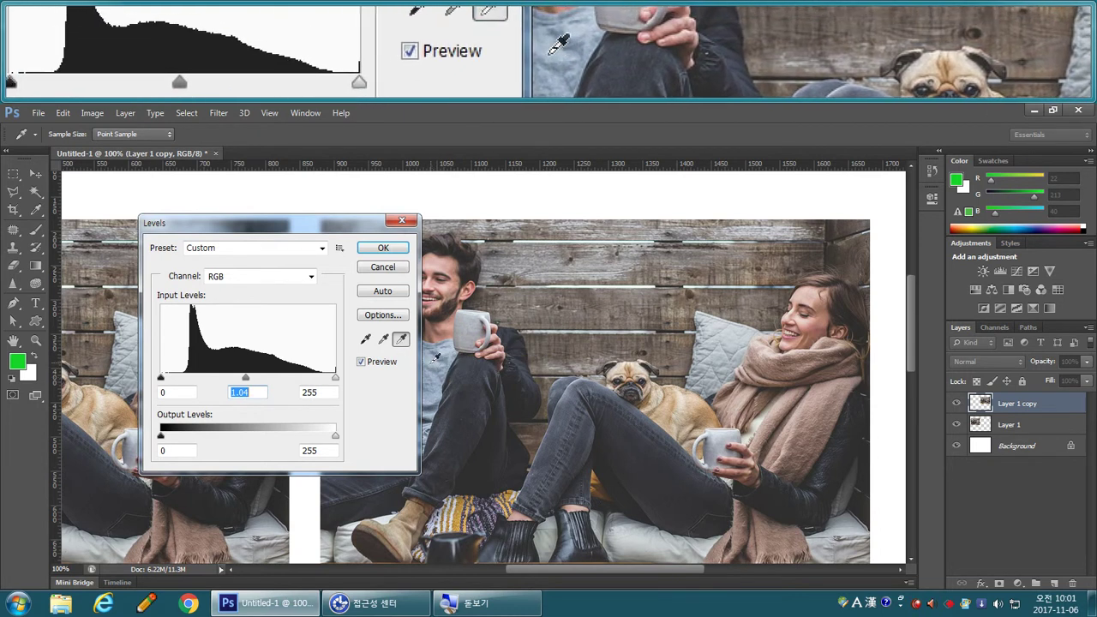
{"action": "left_click", "coordinate": [435, 359]}
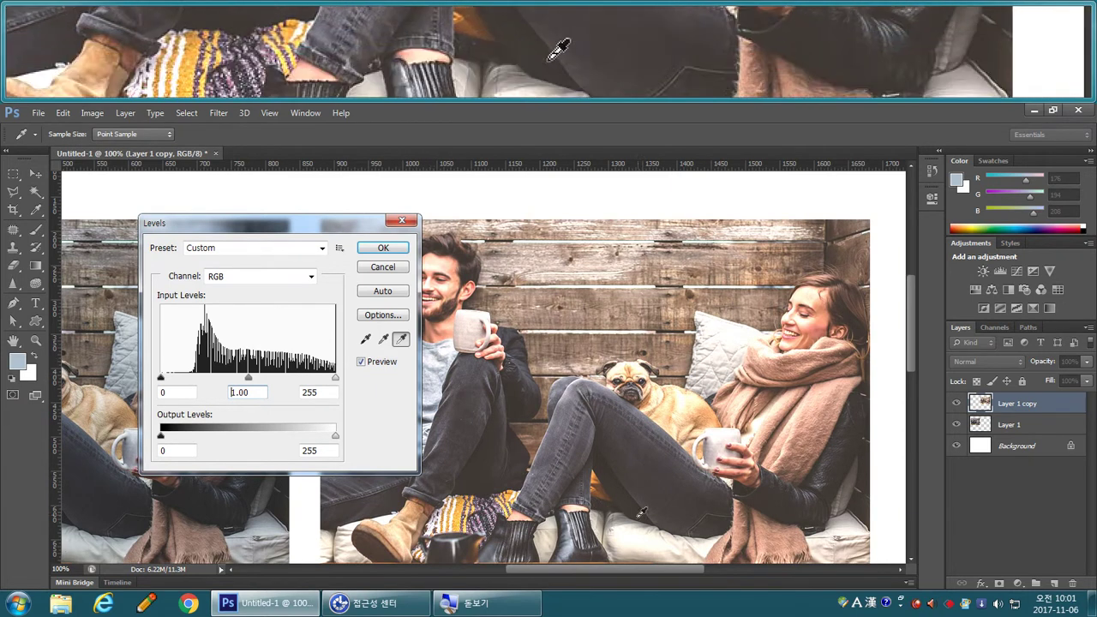
{"action": "left_click", "coordinate": [639, 540]}
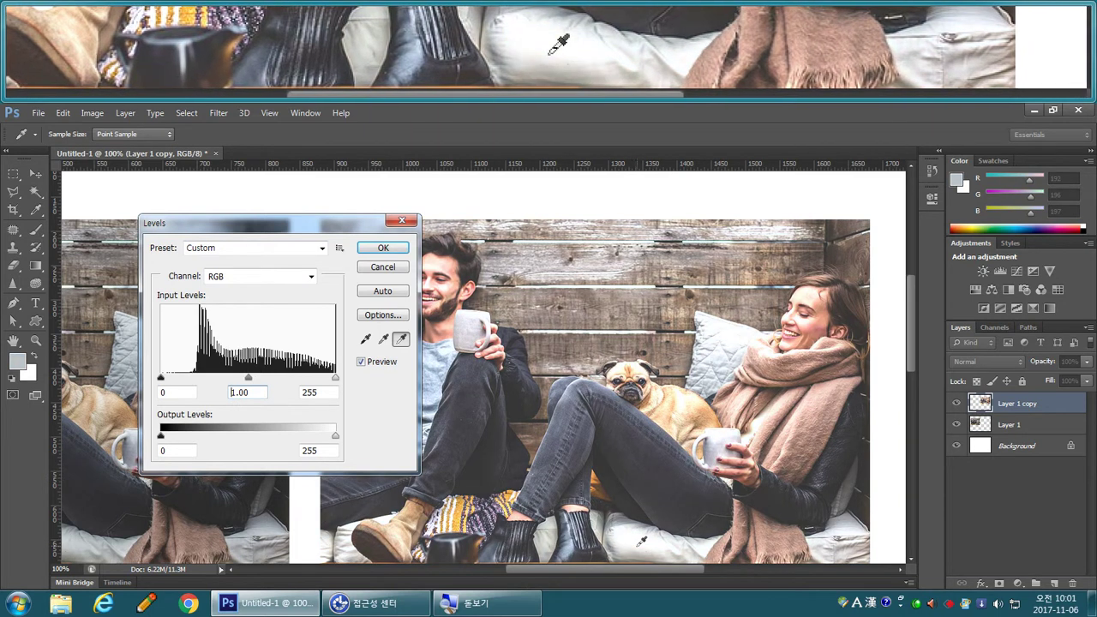
{"action": "left_click", "coordinate": [635, 537]}
{"action": "left_click", "coordinate": [630, 533]}
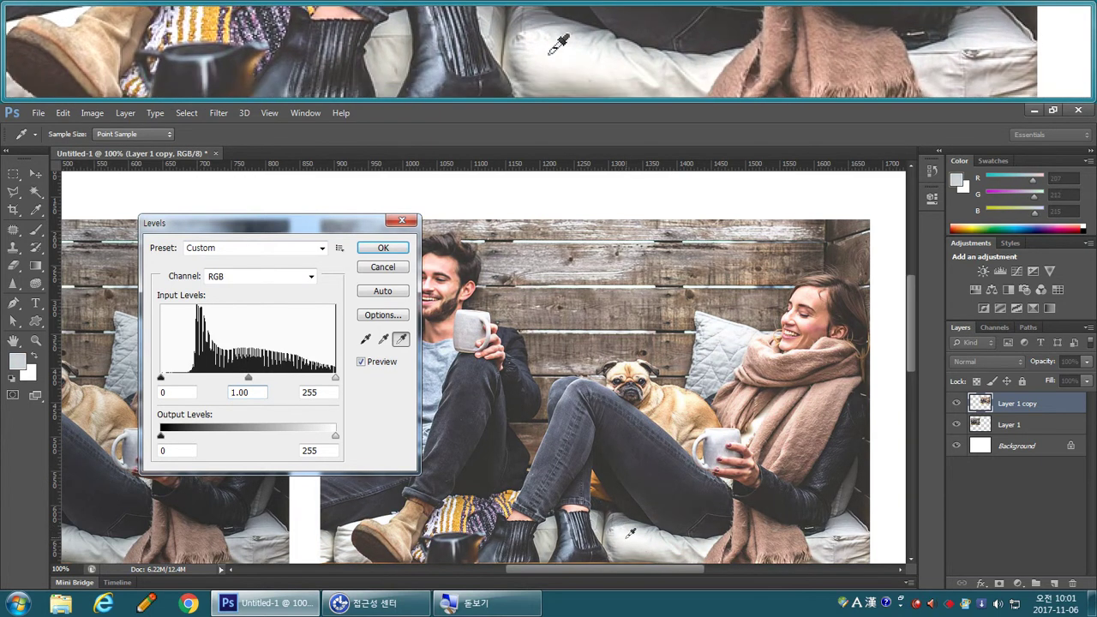
{"action": "left_click", "coordinate": [627, 520]}
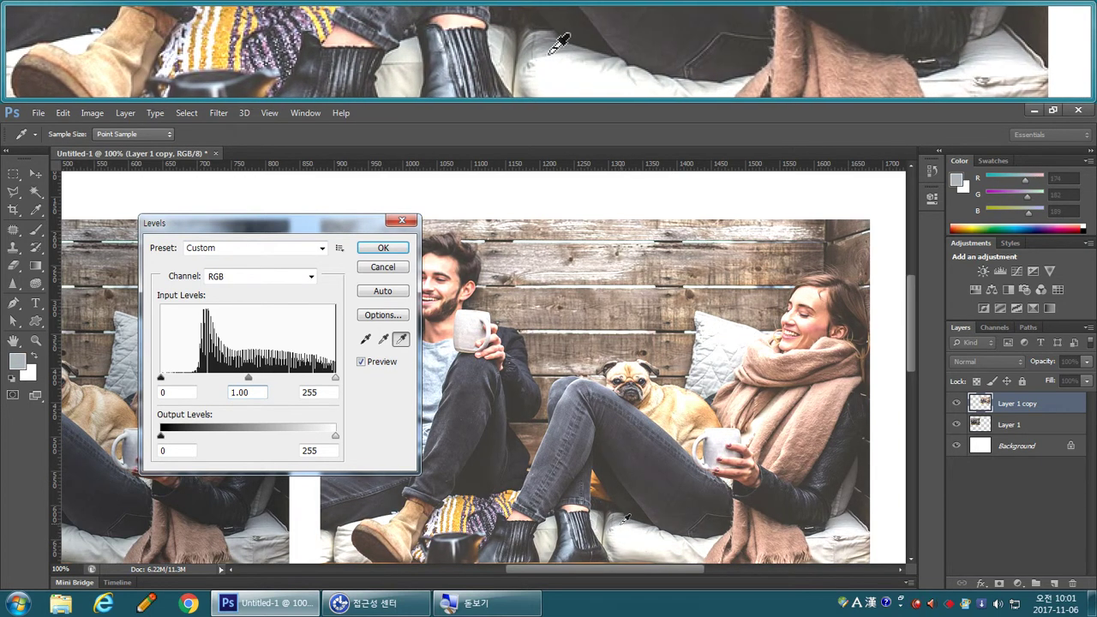
{"action": "left_click", "coordinate": [627, 518]}
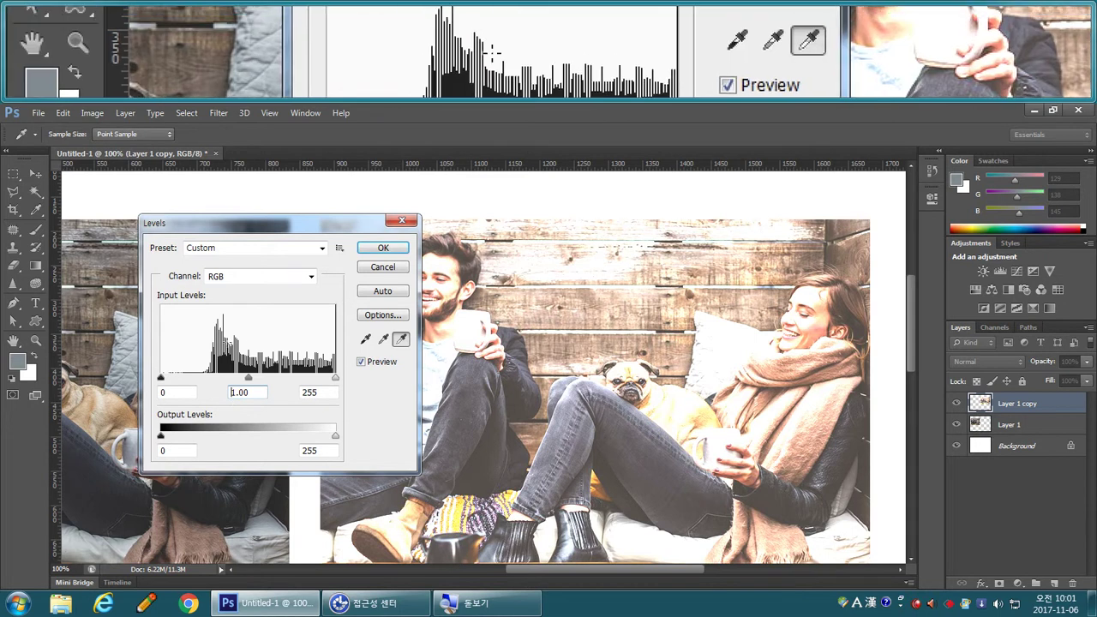
{"action": "left_click", "coordinate": [402, 340]}
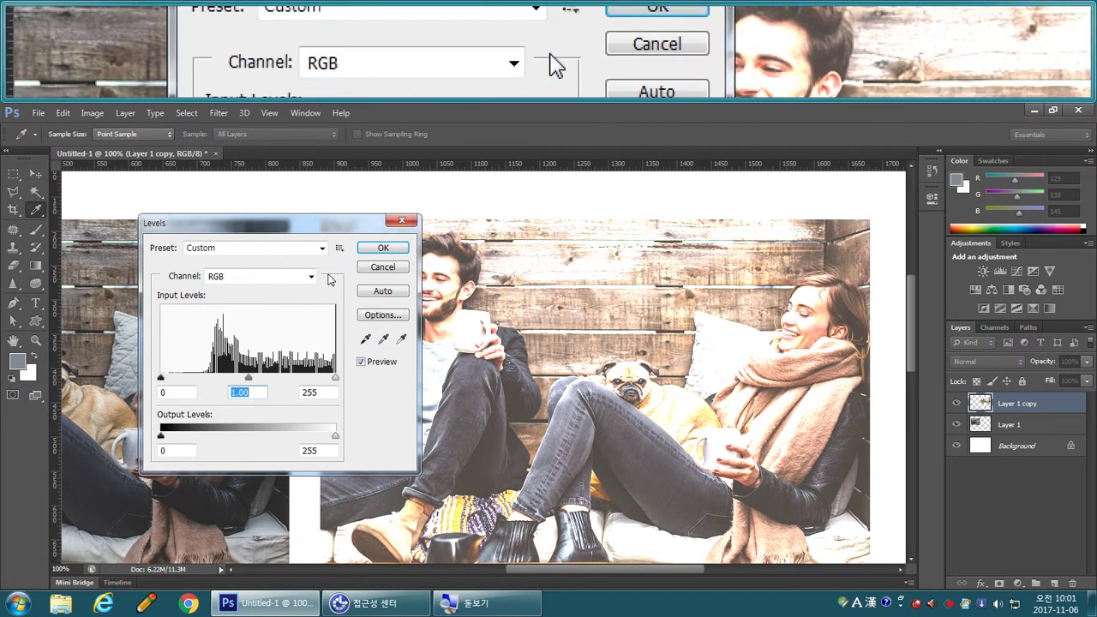
{"action": "left_click", "coordinate": [383, 267]}
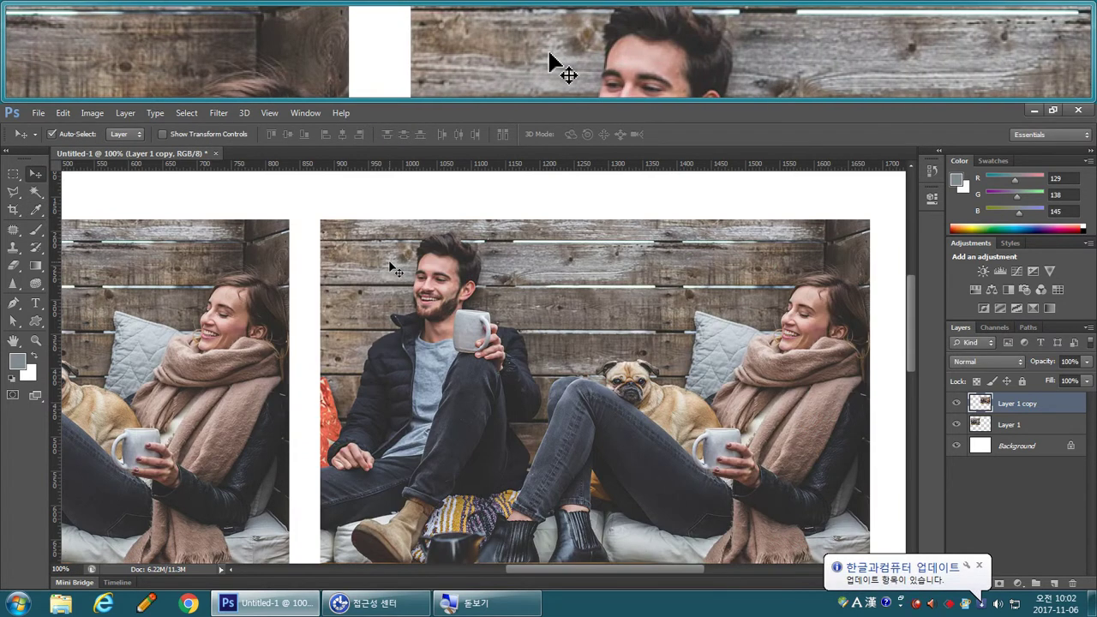
Lighten the right photo copy slightly with the Levels midtones and apply the adjustment.
{"action": "key", "text": "ctrl+l"}
{"action": "mouse_move", "coordinate": [247, 375]}
{"action": "left_mouse_down"}
{"action": "mouse_move", "coordinate": [265, 378]}
{"action": "mouse_move", "coordinate": [218, 381]}
{"action": "mouse_move", "coordinate": [271, 379]}
{"action": "mouse_move", "coordinate": [243, 378]}
{"action": "left_mouse_up"}
{"action": "key", "text": "Return"}
{"action": "key", "text": "v"}
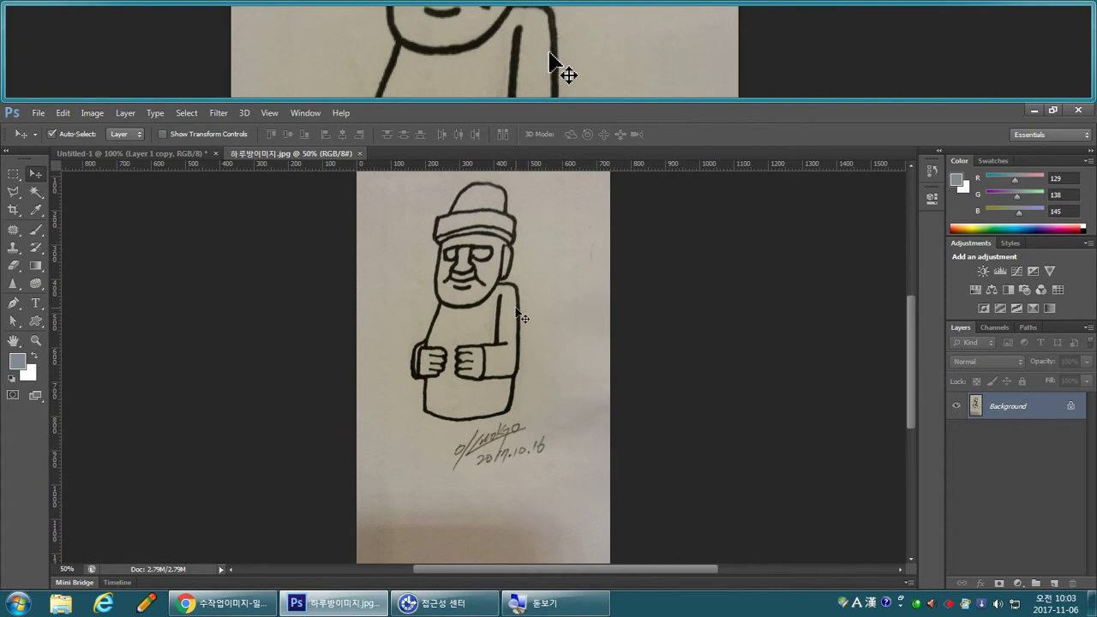
Crop 하루방이미지.jpg to about 640 × 920 px around the figure drawing and signature, and clear the selection.
{"action": "left_click", "coordinate": [13, 174]}
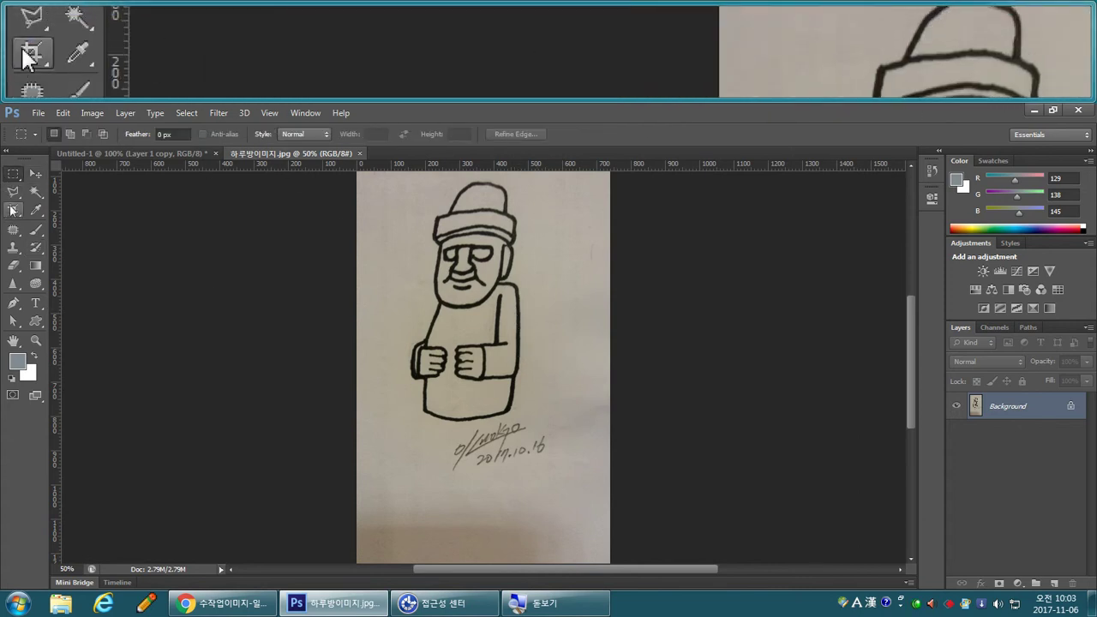
{"action": "left_click_drag", "start_coordinate": [436, 228], "coordinate": [427, 239]}
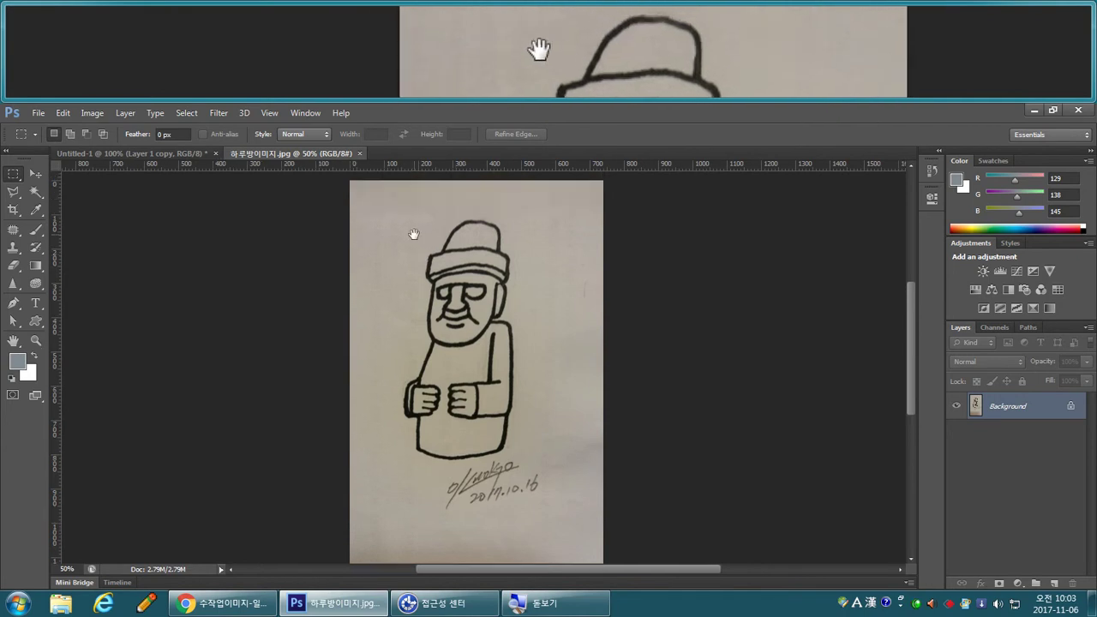
{"action": "mouse_move", "coordinate": [366, 203]}
{"action": "left_mouse_down"}
{"action": "mouse_move", "coordinate": [463, 276]}
{"action": "mouse_move", "coordinate": [591, 545]}
{"action": "mouse_move", "coordinate": [584, 518]}
{"action": "left_mouse_up"}
{"action": "left_click", "coordinate": [93, 113]}
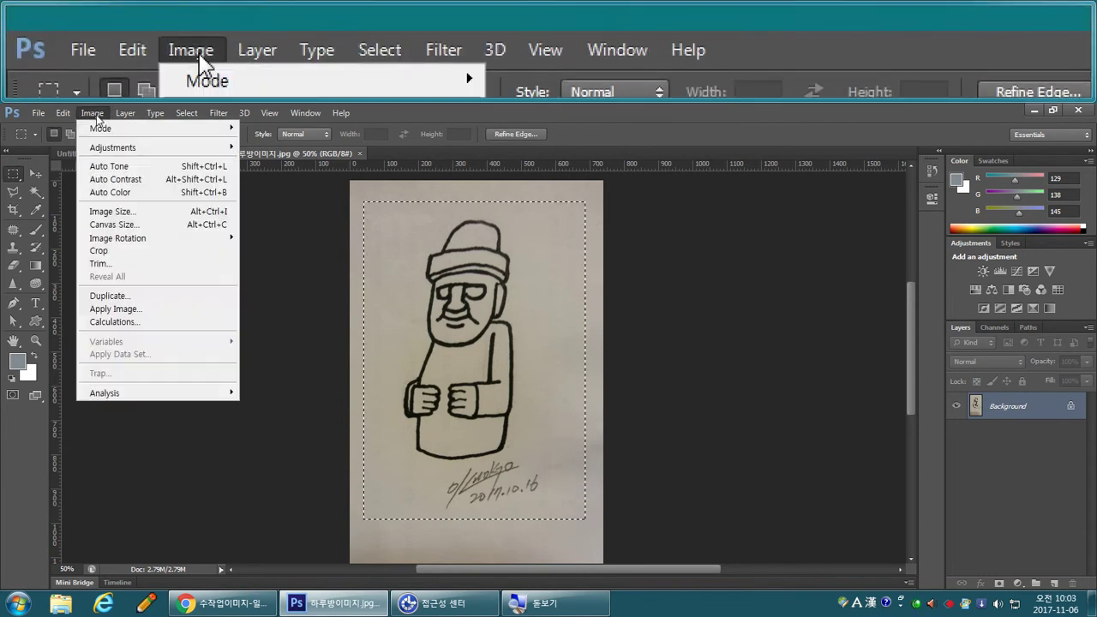
{"action": "left_click", "coordinate": [107, 251]}
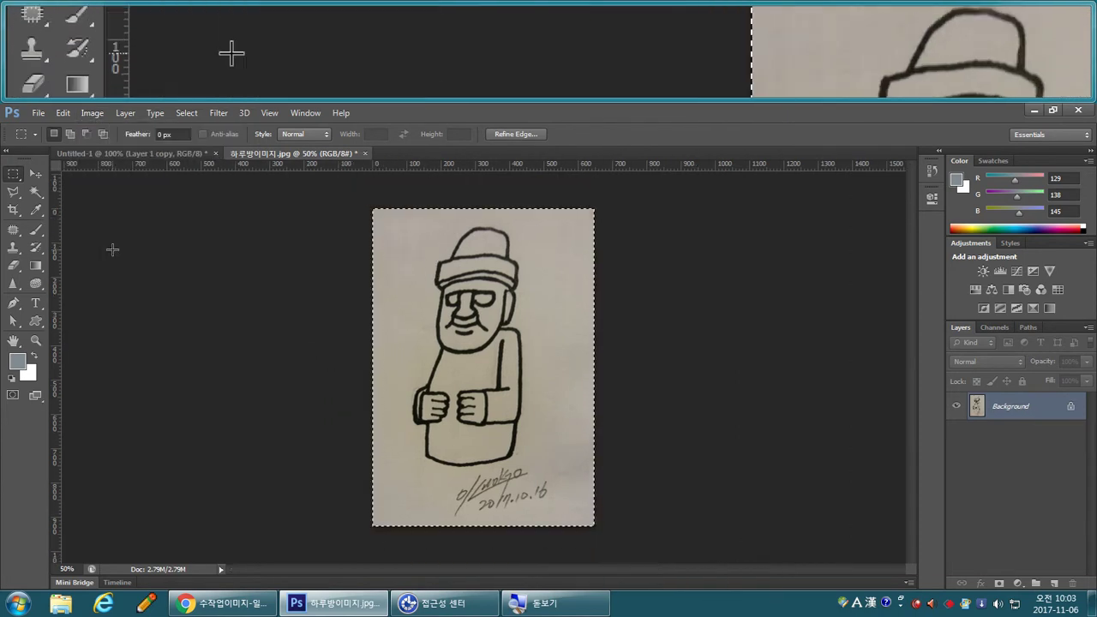
{"action": "key", "text": "ctrl+d"}
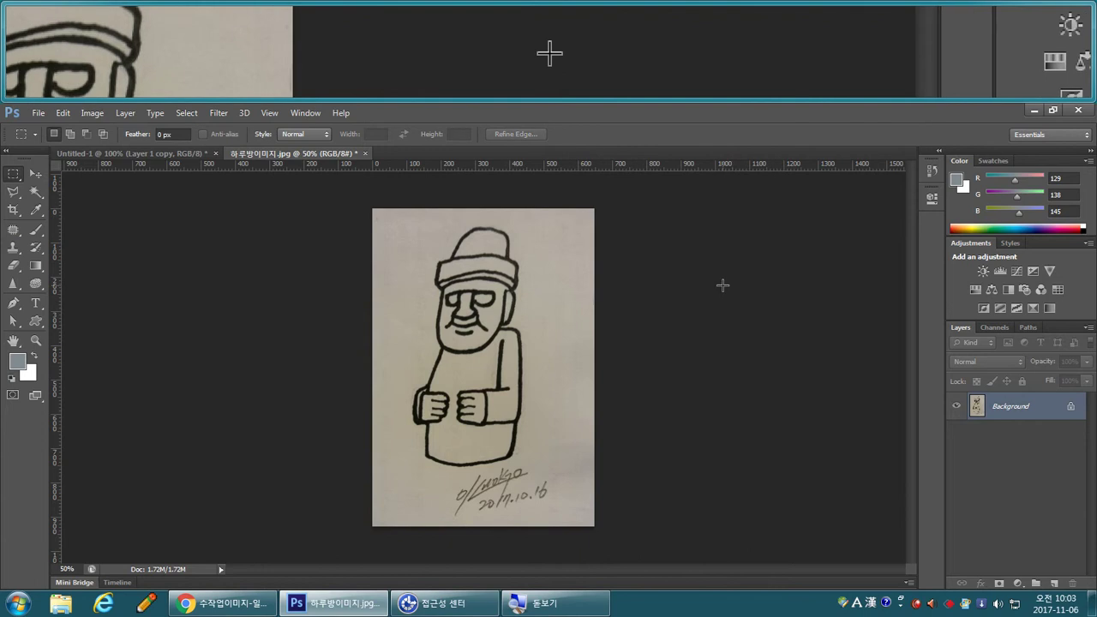
Duplicate the Background layer and whiten the copy by setting its Levels white point from the paper beside the hat.
{"action": "key", "text": "ctrl+plus"}
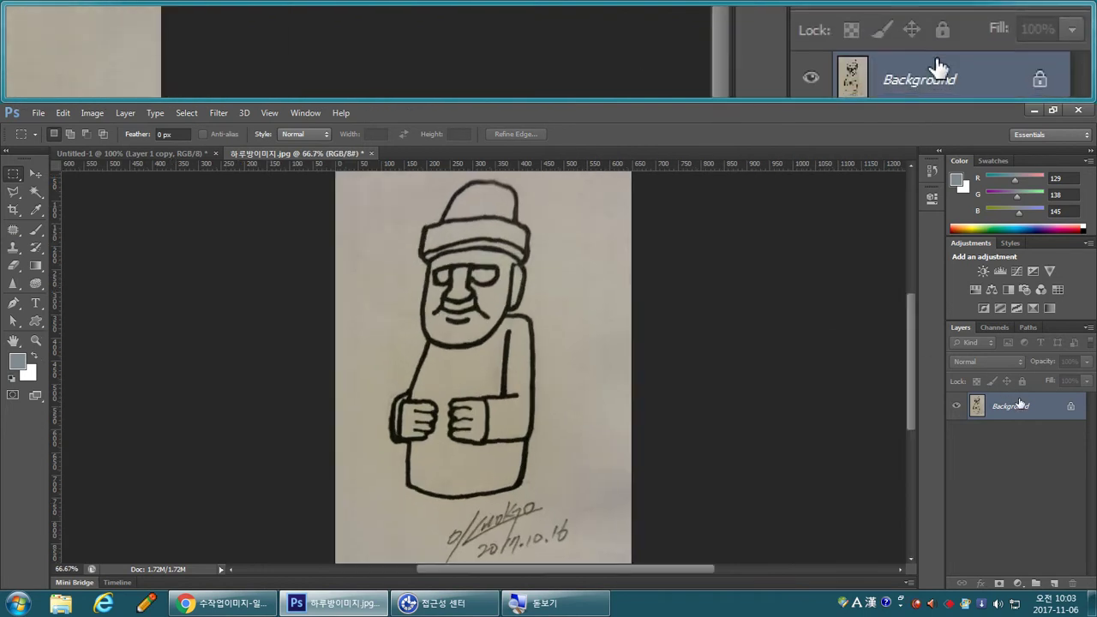
{"action": "left_click_drag", "start_coordinate": [1021, 412], "coordinate": [1054, 583]}
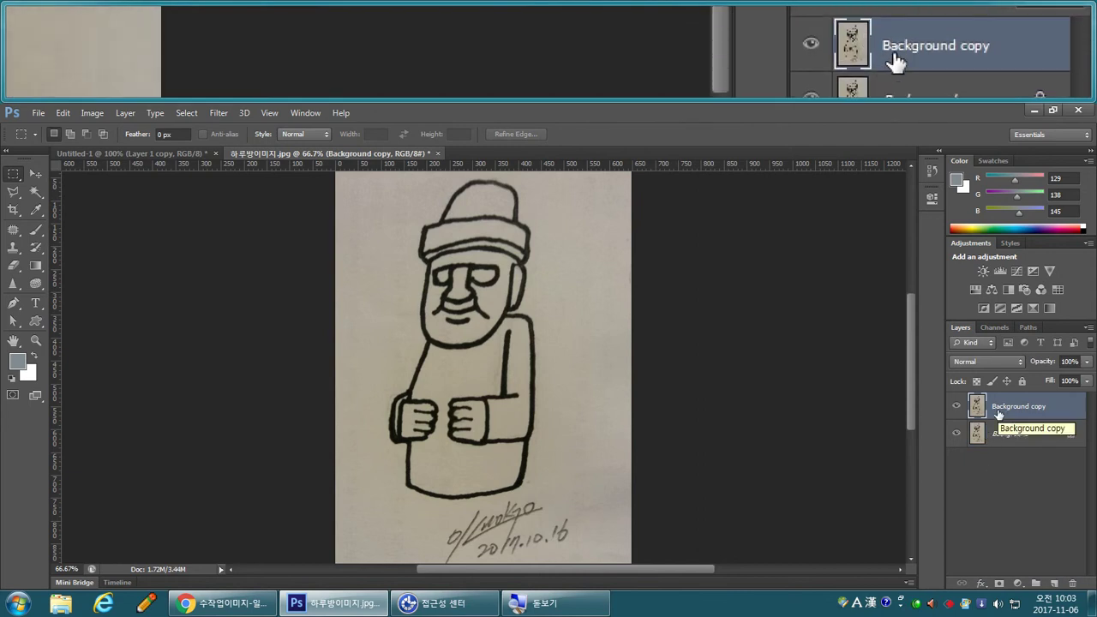
{"action": "key", "text": "ctrl+l"}
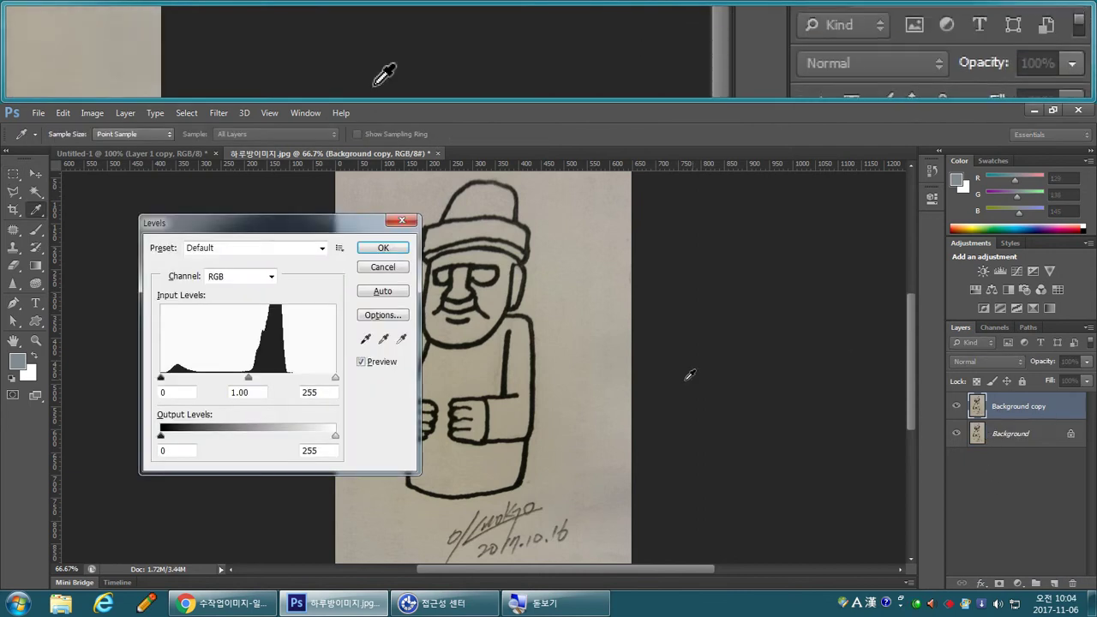
{"action": "left_click", "coordinate": [401, 342]}
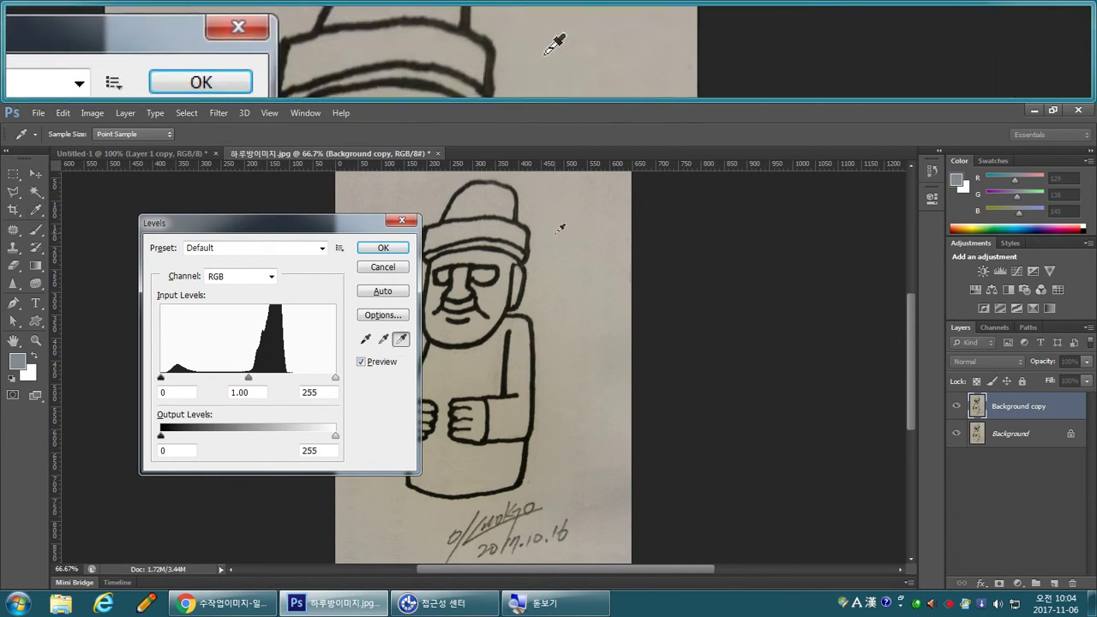
{"action": "left_click", "coordinate": [559, 230]}
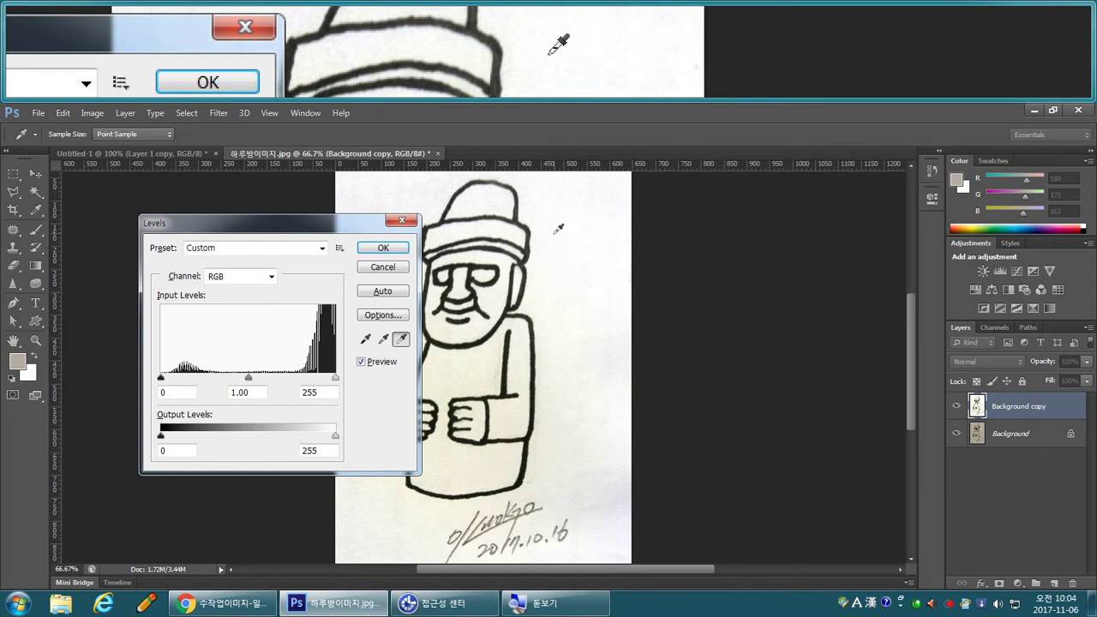
{"action": "left_click", "coordinate": [383, 248]}
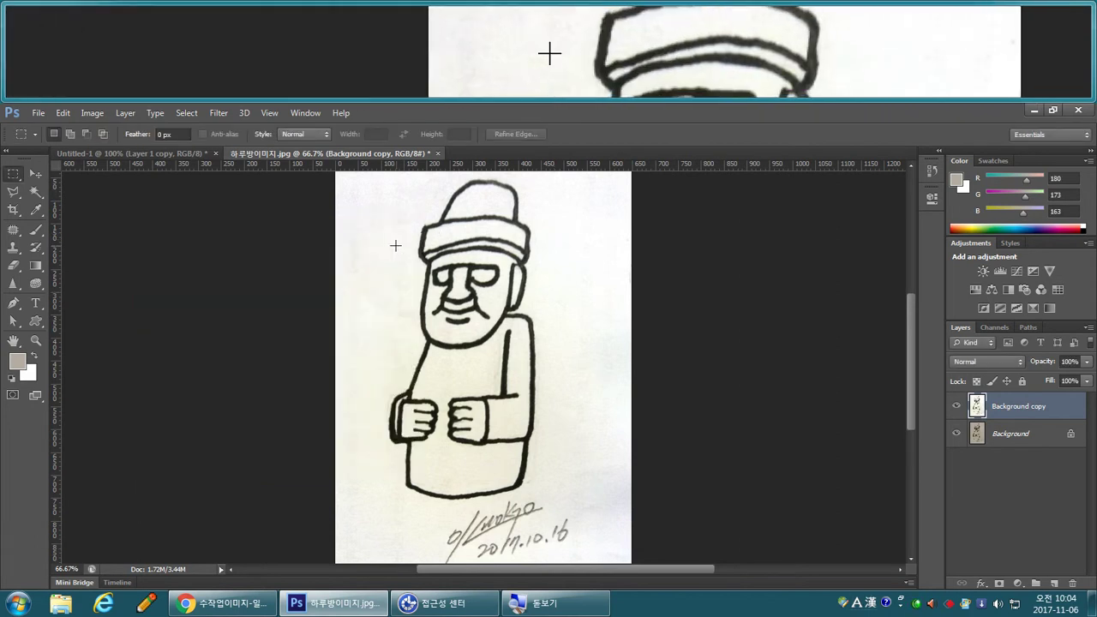
Try Levels white-point samples on the Background copy's torso and lower paper, apply the torso sample, and compare with the original.
{"action": "key", "text": "ctrl+l"}
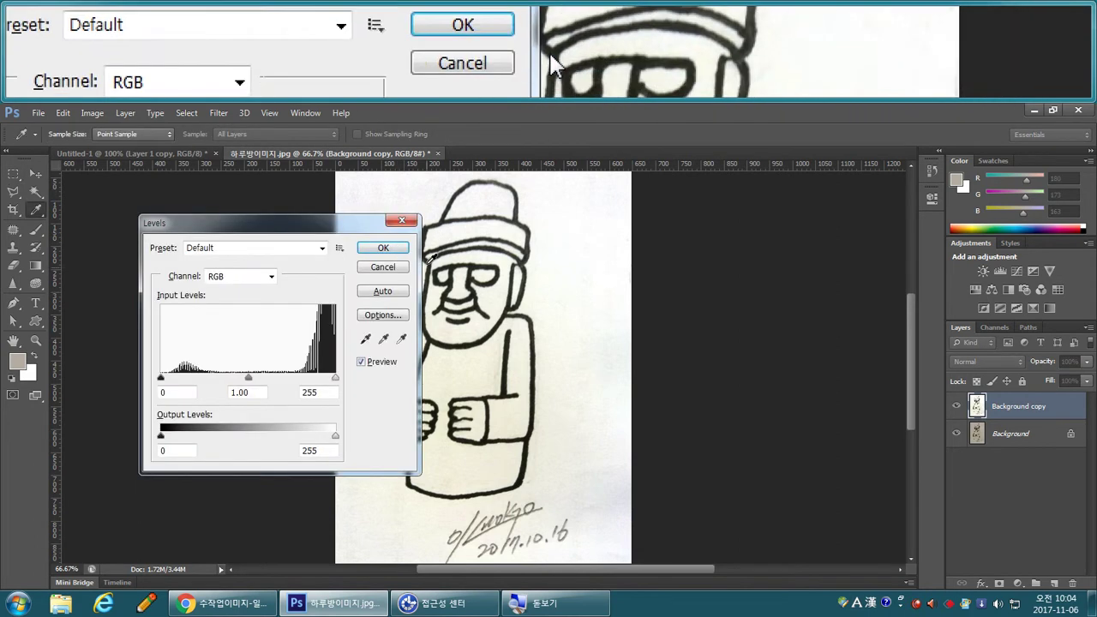
{"action": "left_click", "coordinate": [401, 340]}
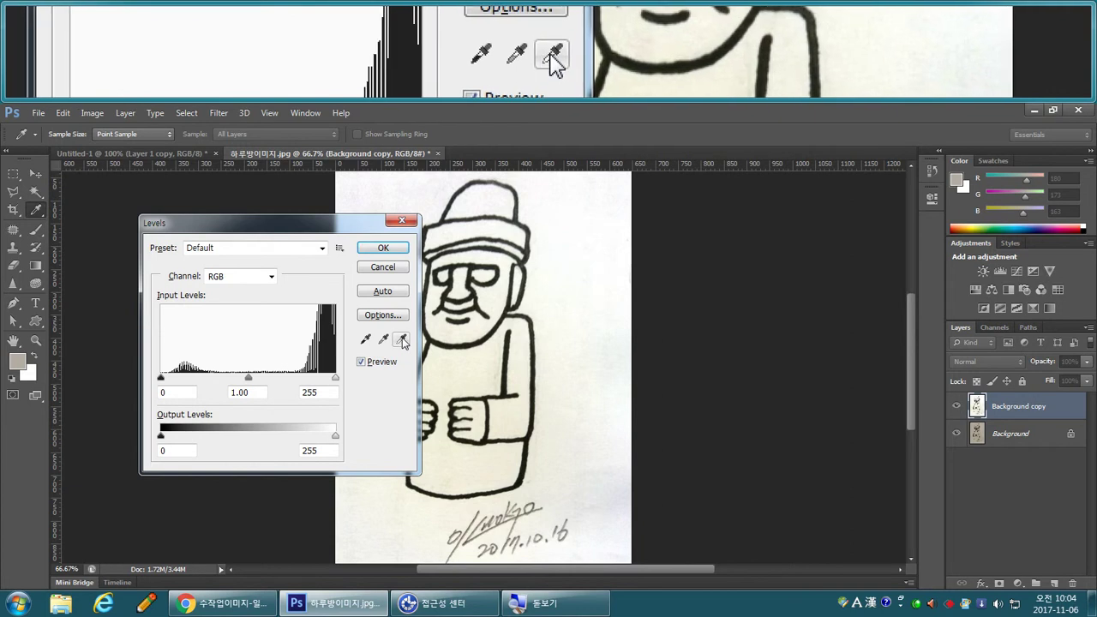
{"action": "left_click", "coordinate": [454, 357]}
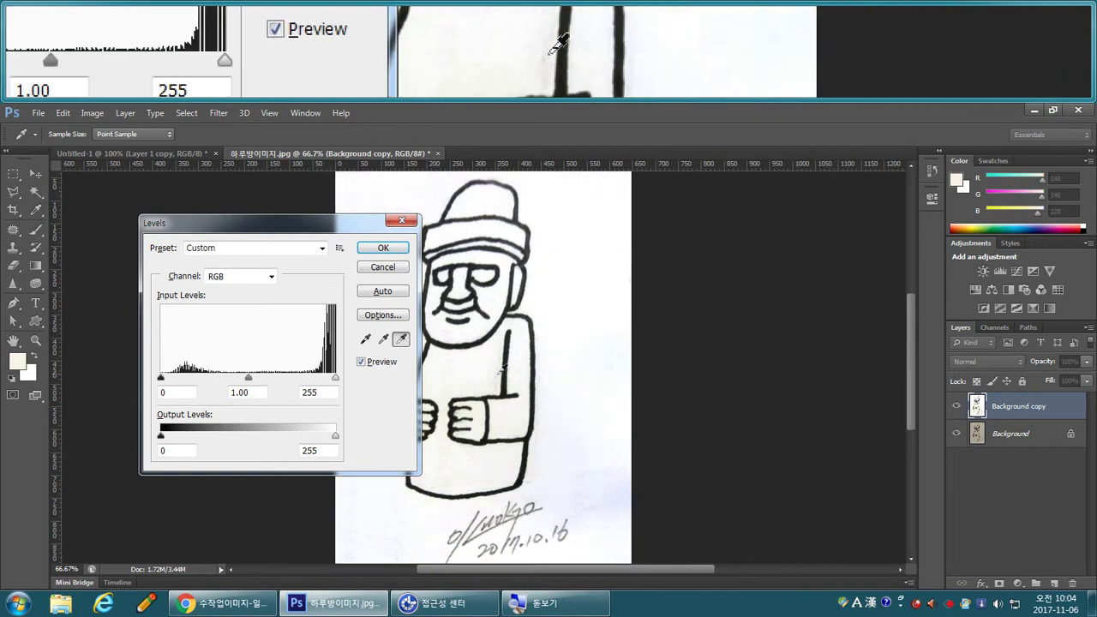
{"action": "left_click", "coordinate": [610, 488]}
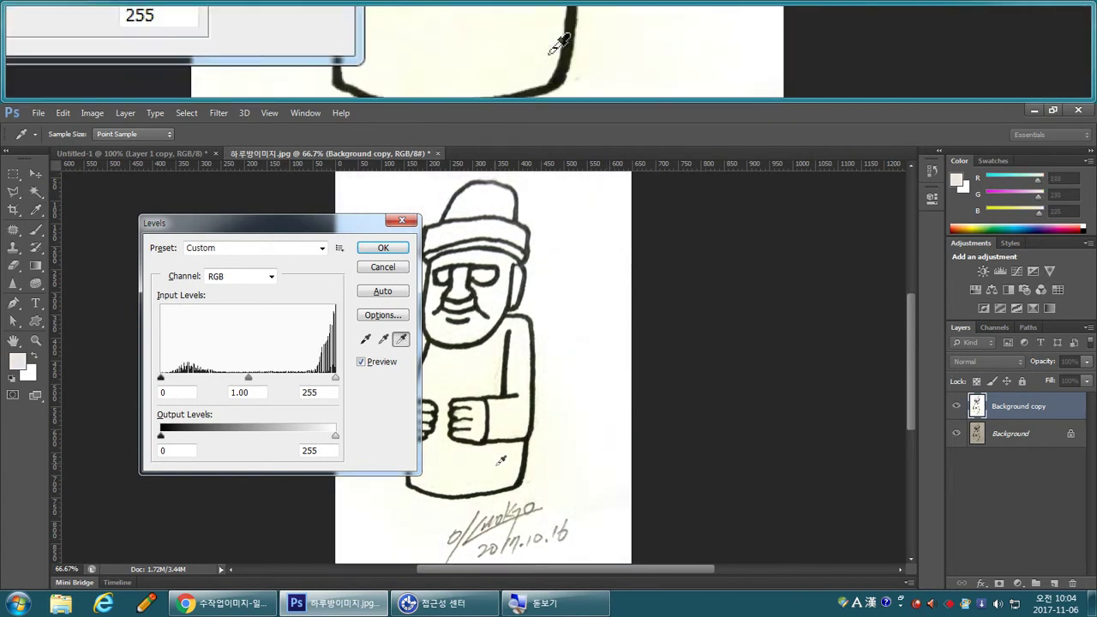
{"action": "left_click", "coordinate": [463, 381]}
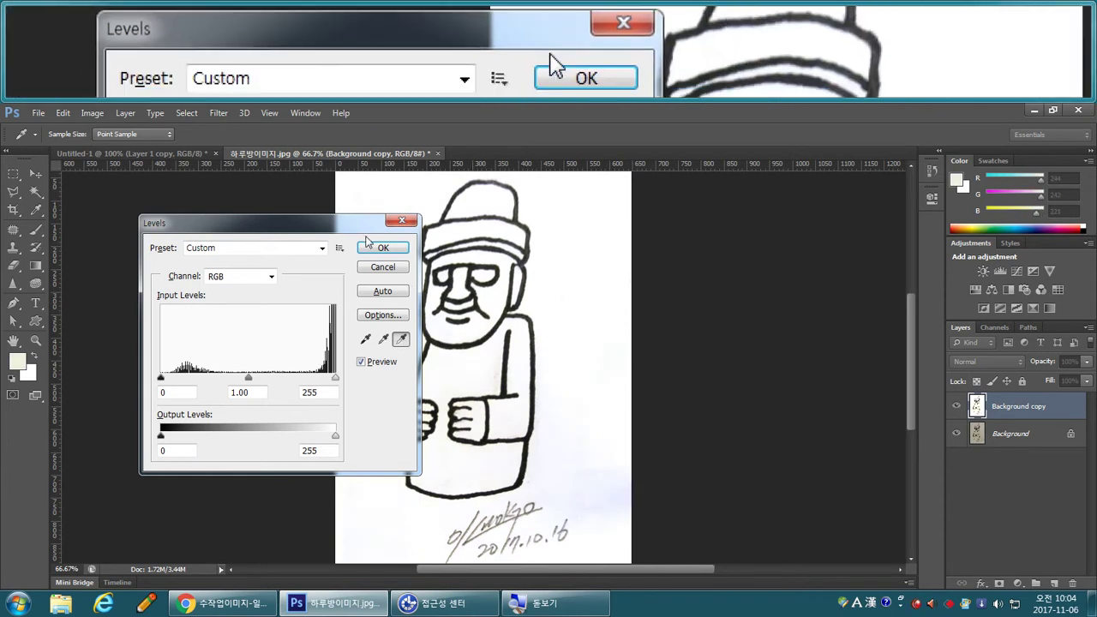
{"action": "left_click", "coordinate": [382, 248]}
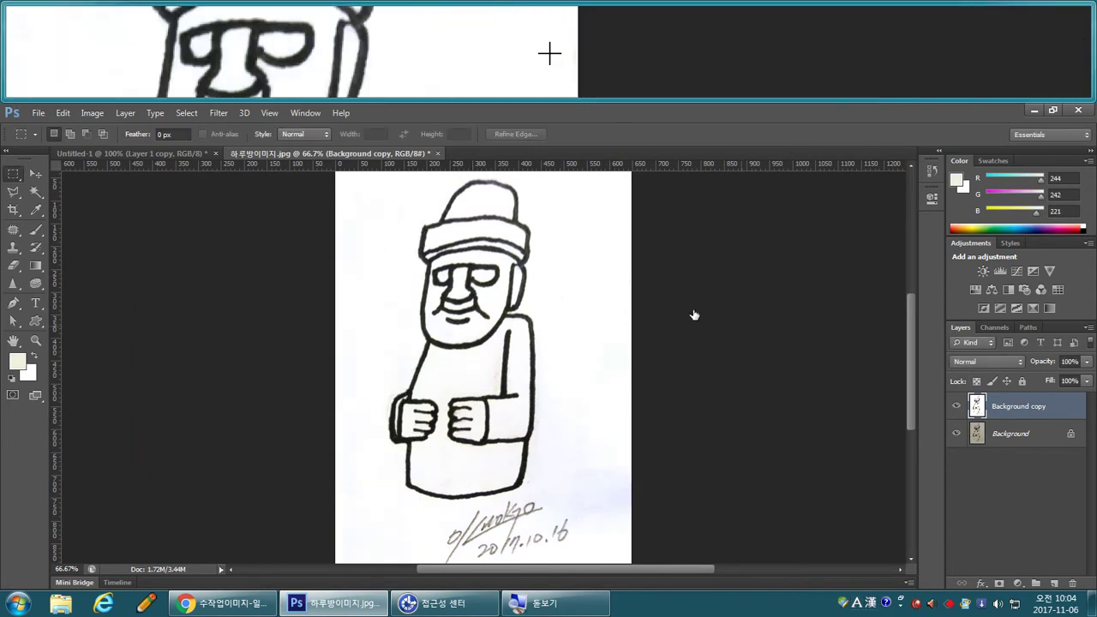
{"action": "left_click", "coordinate": [956, 407]}
{"action": "left_click", "coordinate": [956, 408]}
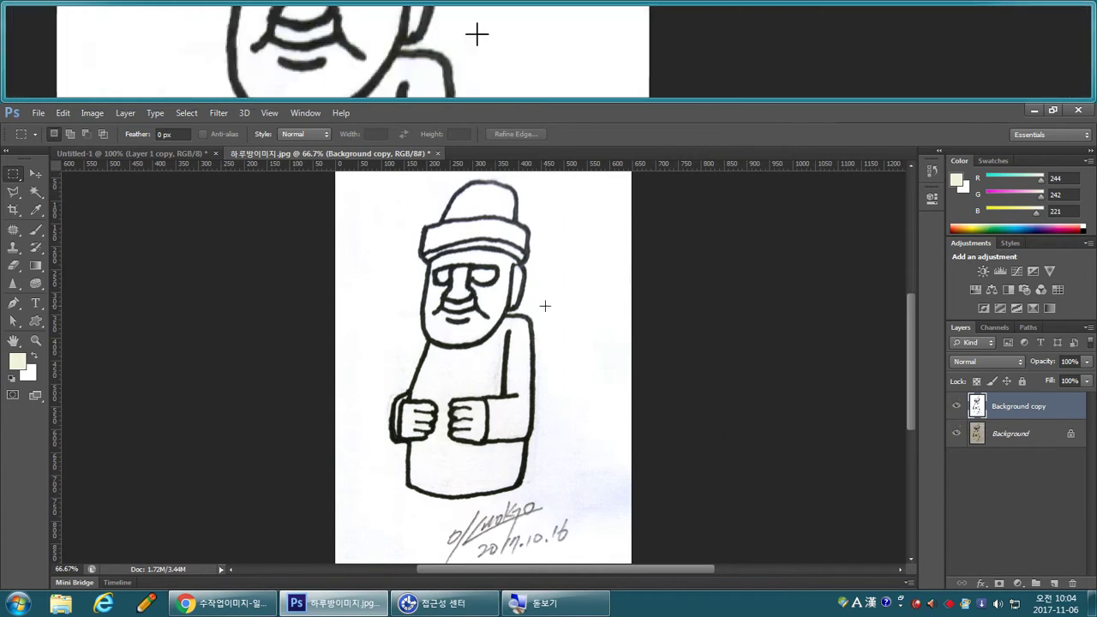
Switch to the Untitled-1 document and open the Curves adjustment for Layer 1 copy, moving the dialog away from the photo.
{"action": "left_click", "coordinate": [176, 159]}
{"action": "key", "text": "v"}
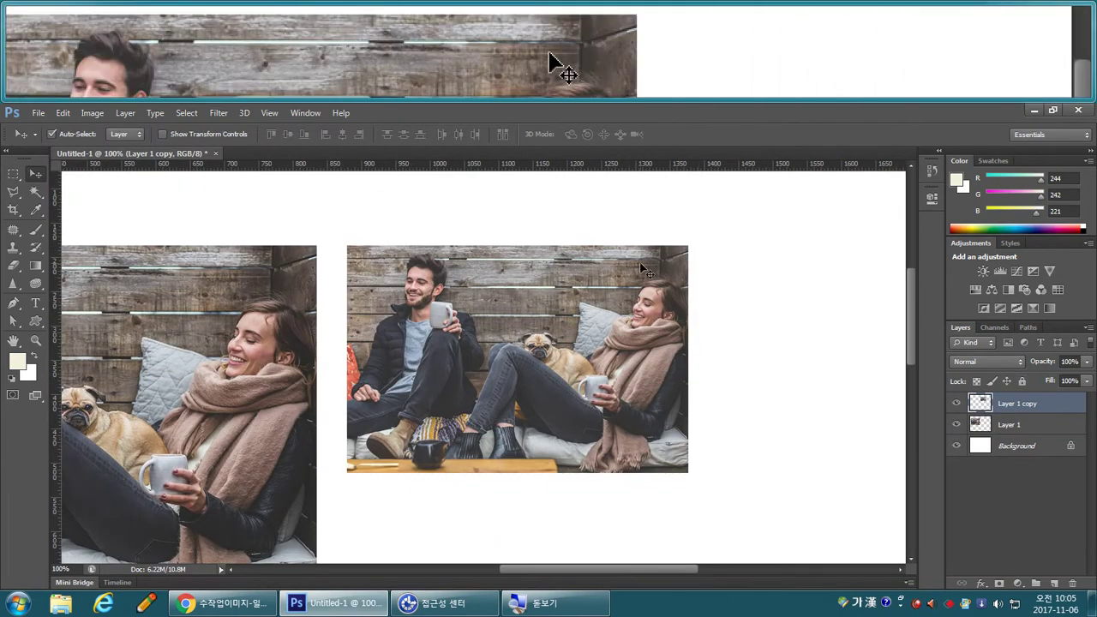
{"action": "left_click", "coordinate": [93, 113]}
{"action": "mouse_move", "coordinate": [110, 152]}
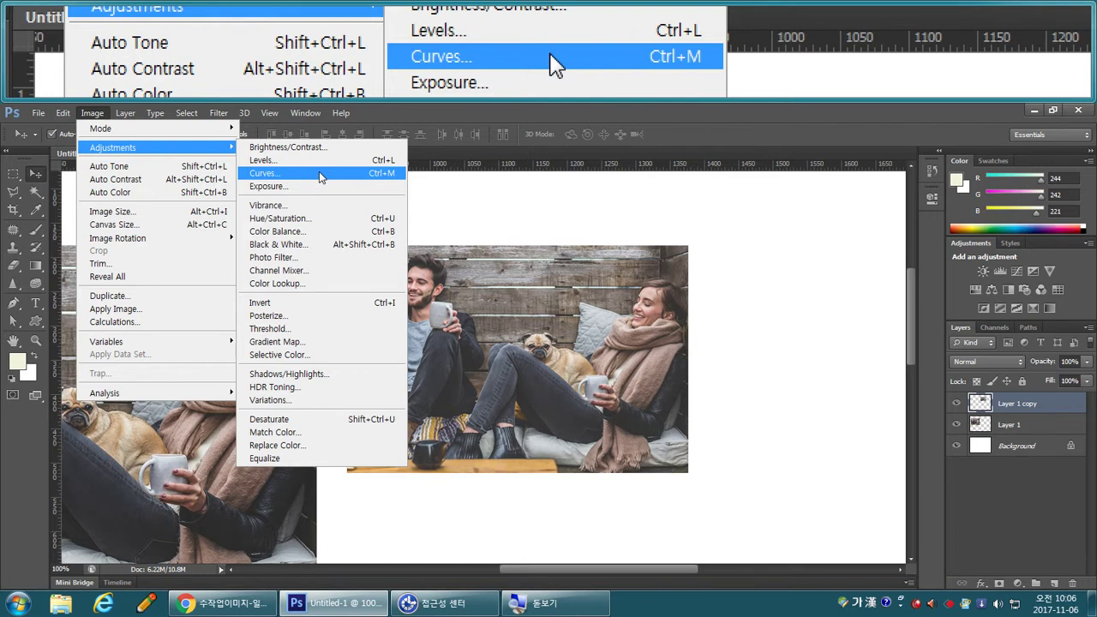
{"action": "left_click", "coordinate": [319, 174]}
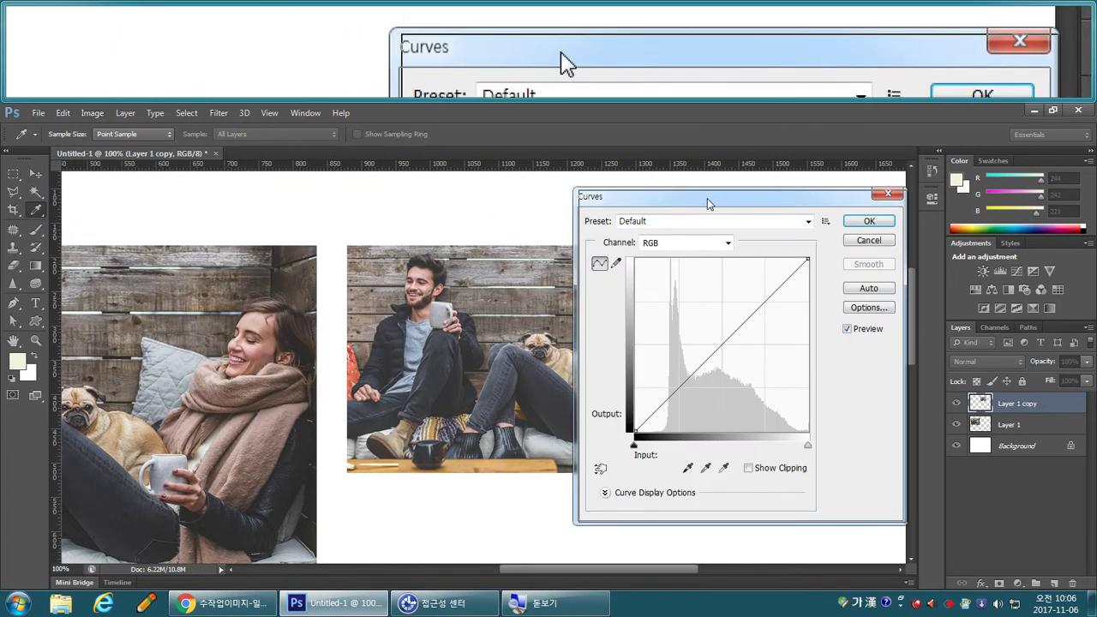
{"action": "left_click_drag", "start_coordinate": [654, 205], "coordinate": [730, 203]}
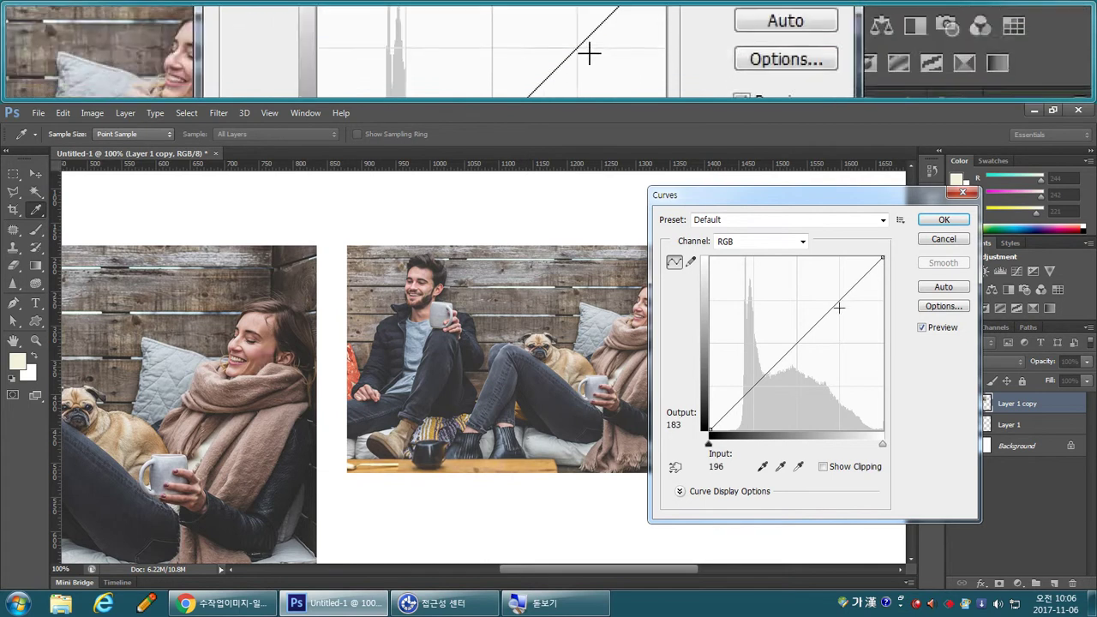
Add a midtone point to the RGB curve, try it brighter and darker, and leave it at input 122, output 105.
{"action": "left_click", "coordinate": [796, 346]}
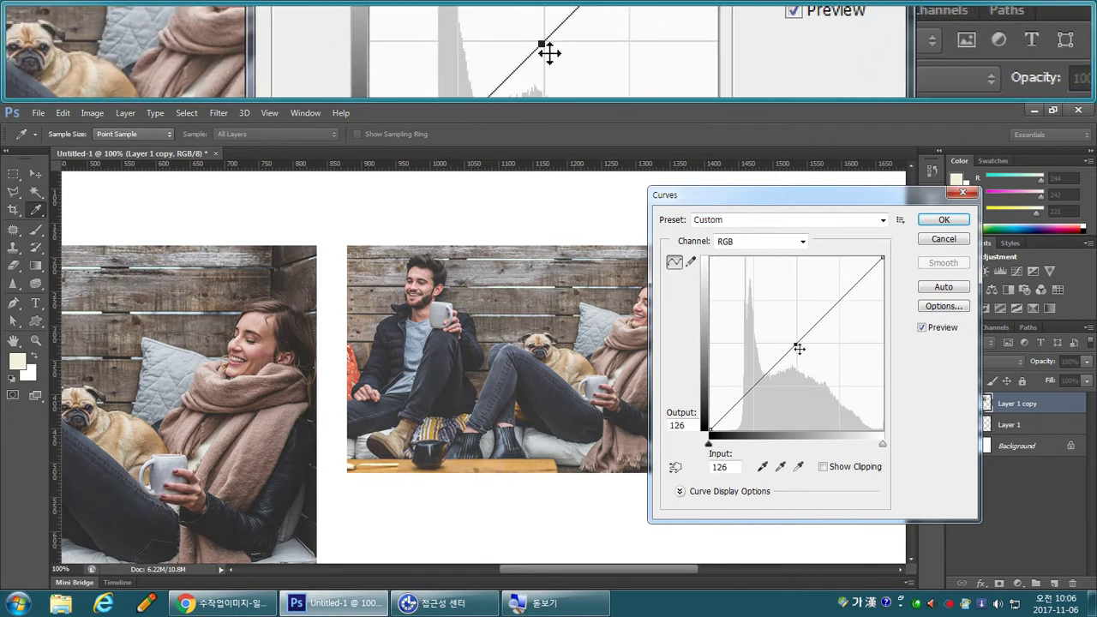
{"action": "left_click_drag", "start_coordinate": [799, 348], "coordinate": [785, 331]}
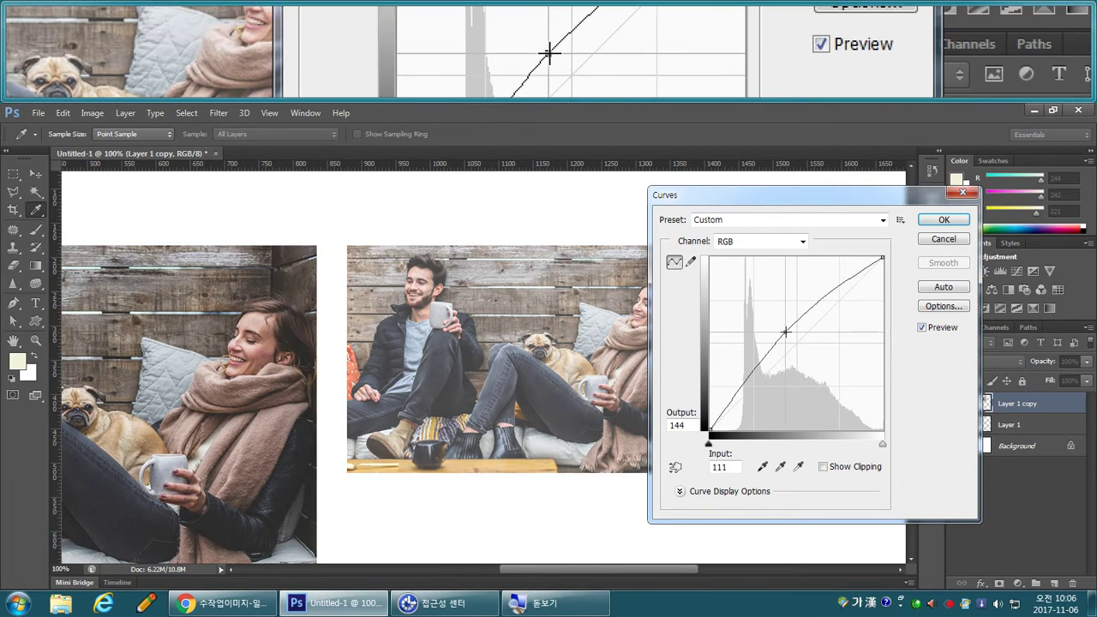
{"action": "left_click_drag", "start_coordinate": [785, 331], "coordinate": [803, 350]}
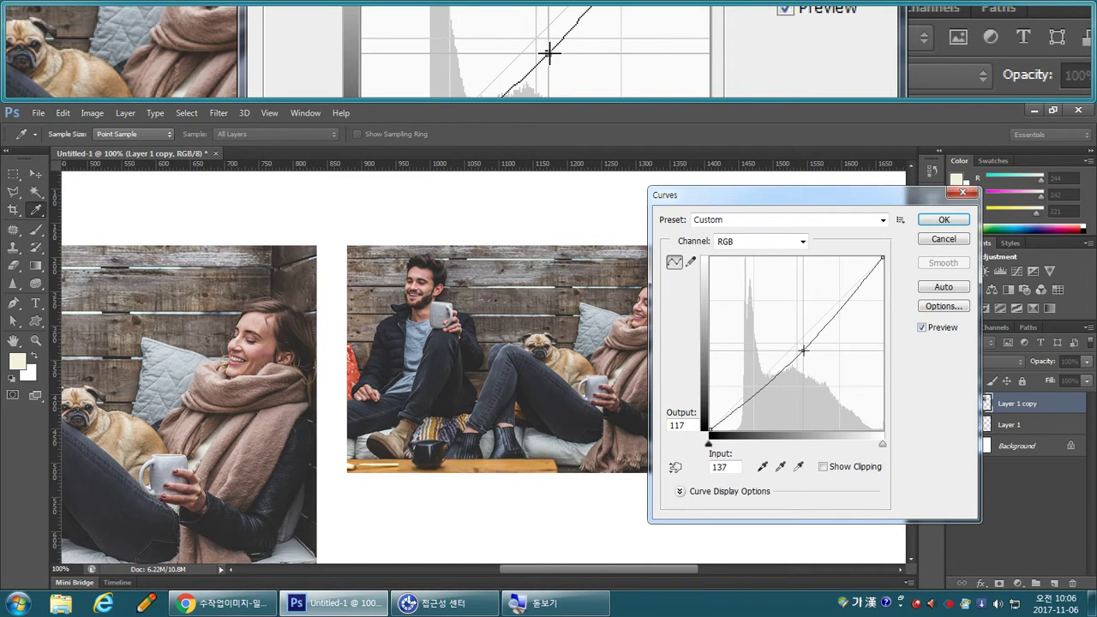
{"action": "mouse_move", "coordinate": [803, 350]}
{"action": "left_mouse_down"}
{"action": "mouse_move", "coordinate": [794, 335]}
{"action": "mouse_move", "coordinate": [793, 358]}
{"action": "left_mouse_up"}
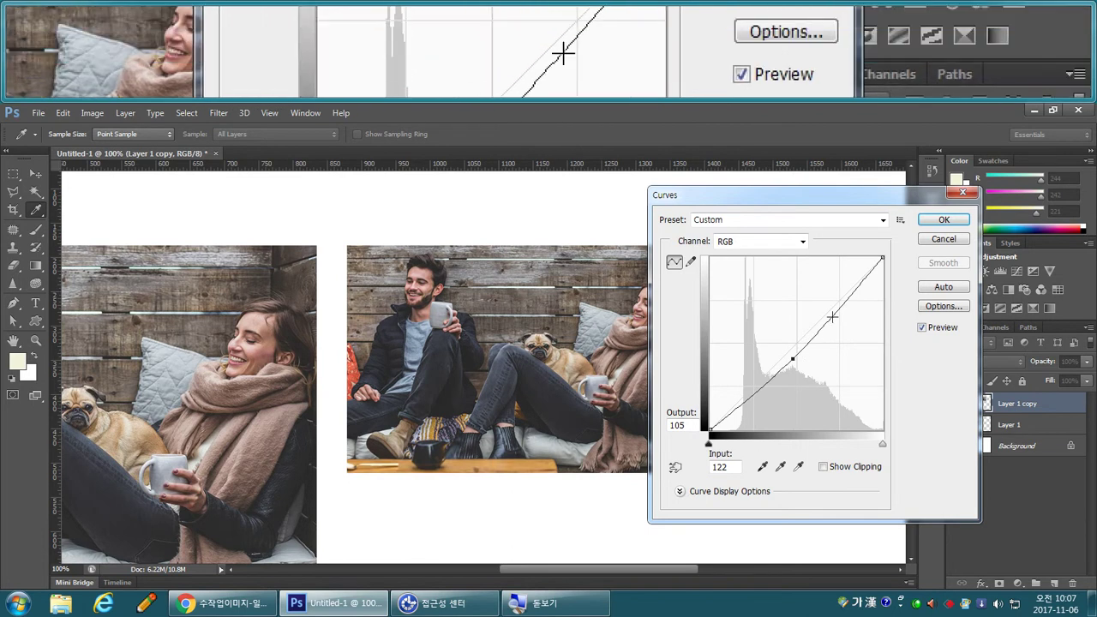
Add a highlight point at input 170, output 178 to form an S-curve, and uncover the right photo for checking.
{"action": "left_click_drag", "start_coordinate": [831, 317], "coordinate": [826, 310]}
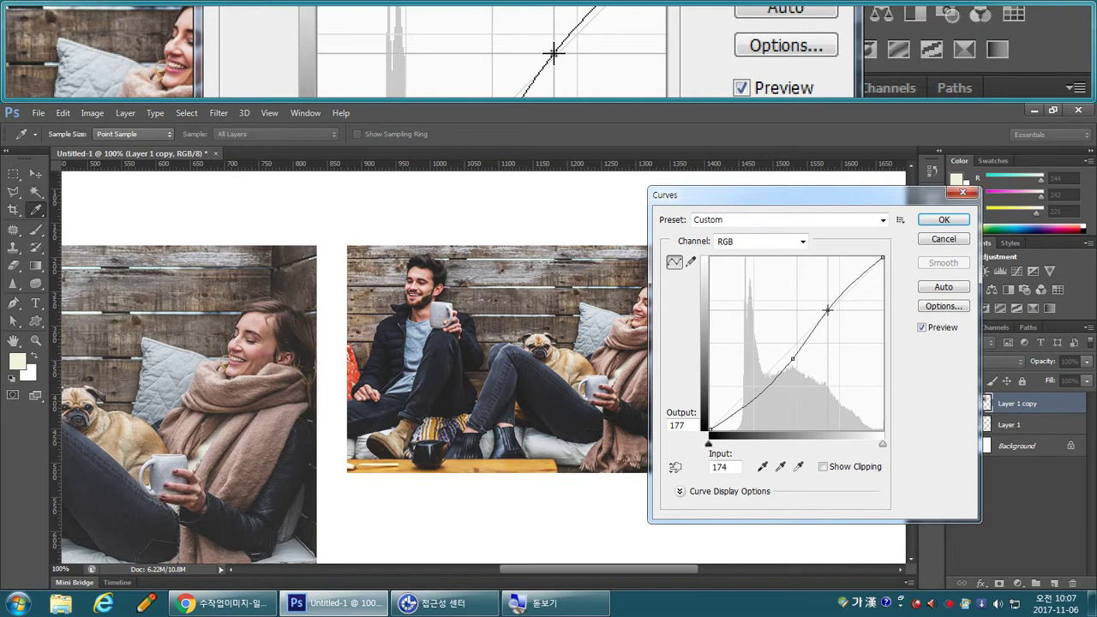
{"action": "left_click_drag", "start_coordinate": [828, 308], "coordinate": [825, 309]}
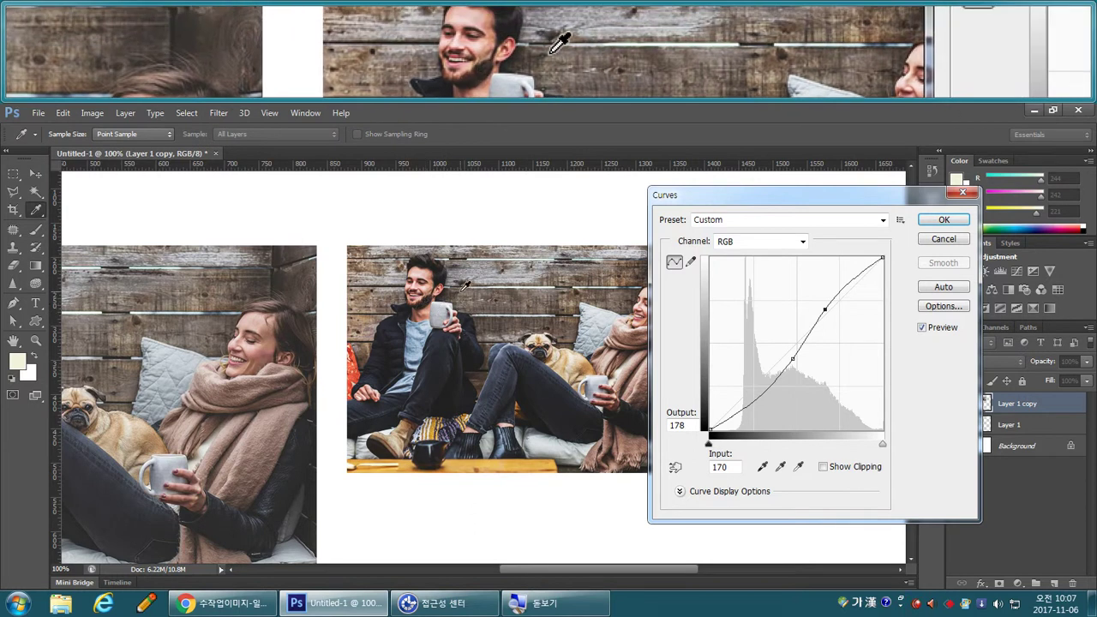
{"action": "key", "text": "ctrl+minus"}
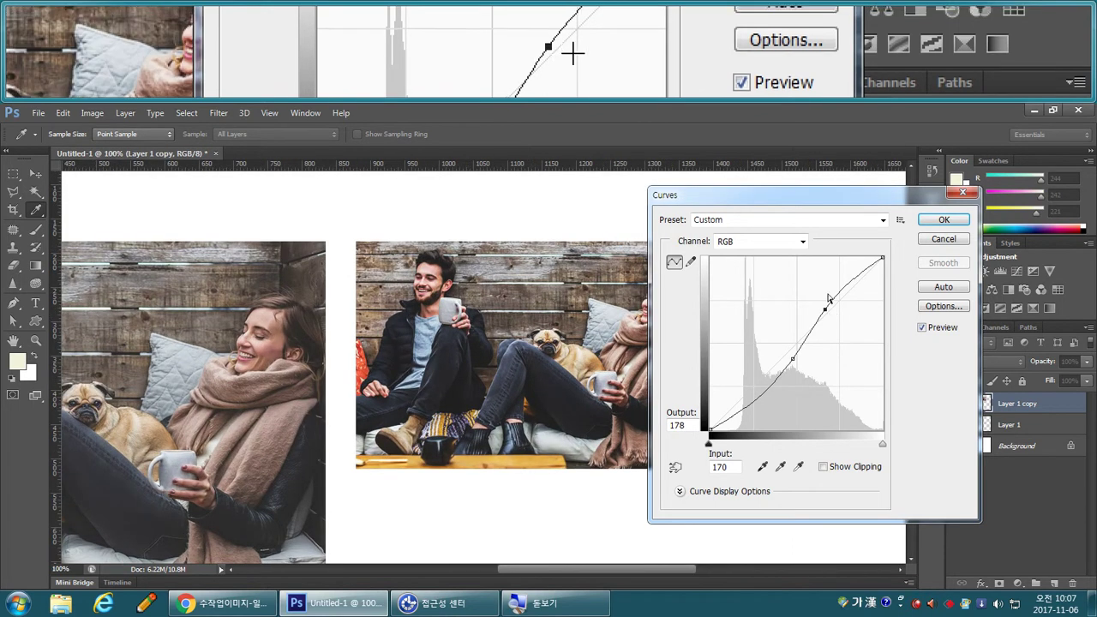
{"action": "left_click_drag", "start_coordinate": [769, 195], "coordinate": [899, 300]}
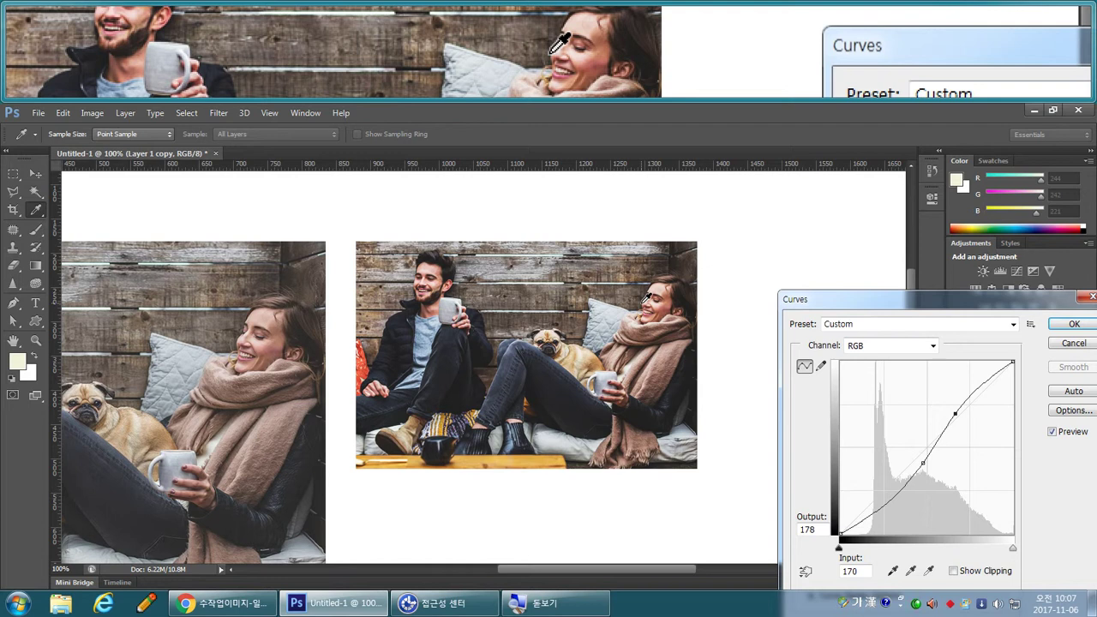
{"action": "left_click_drag", "start_coordinate": [821, 300], "coordinate": [747, 244]}
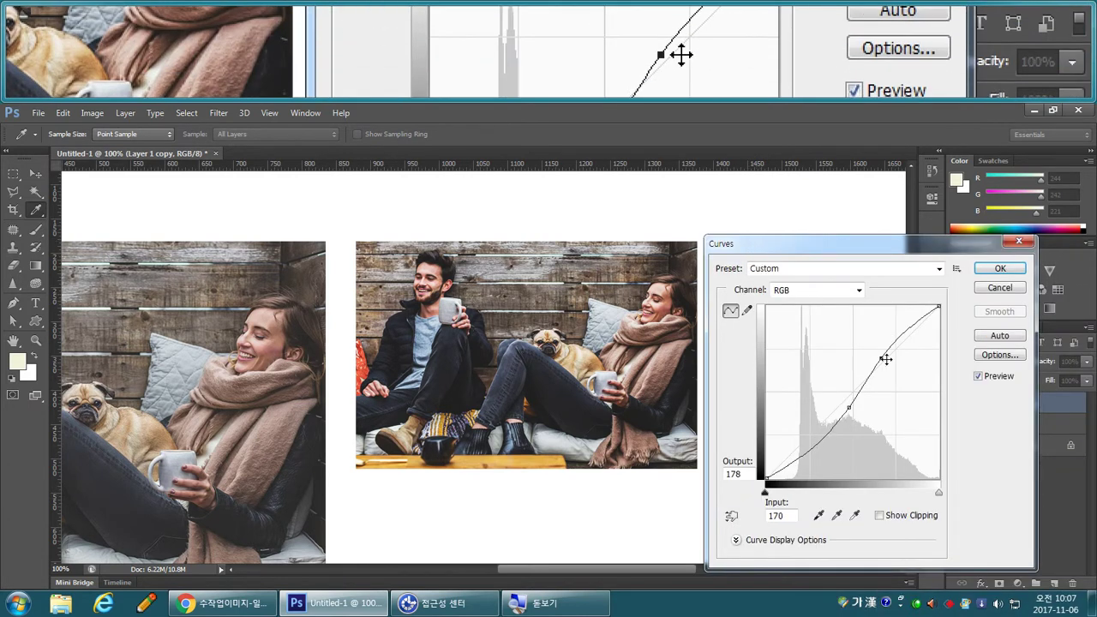
Try extreme contrast with the highlight point at input 157, output 207, settle it at input 168, output 176, and apply Curves.
{"action": "left_click_drag", "start_coordinate": [881, 358], "coordinate": [873, 338]}
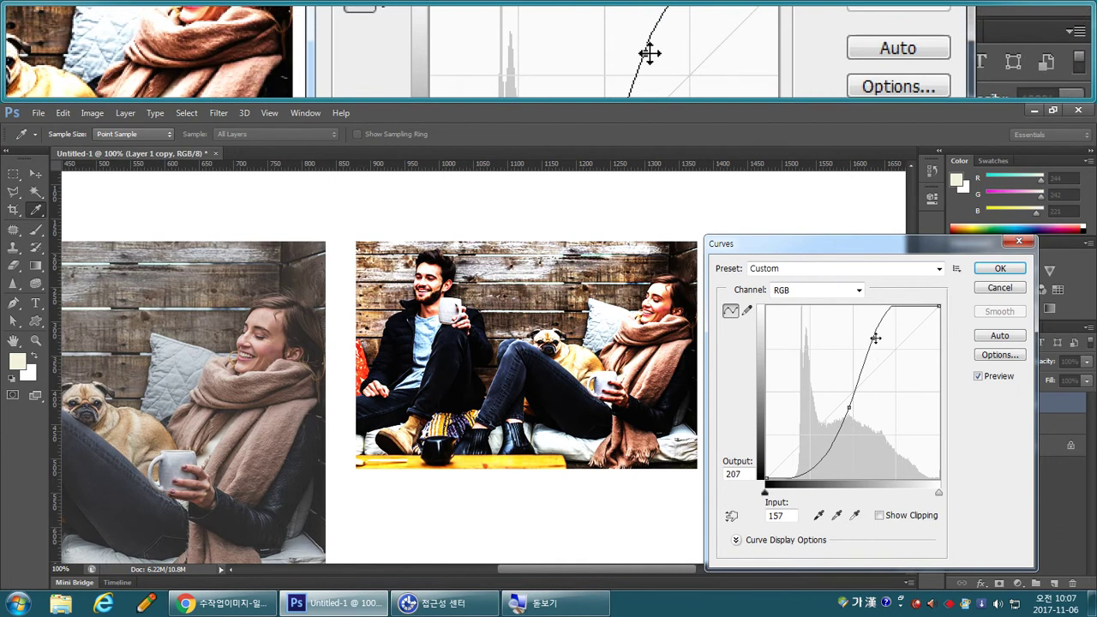
{"action": "left_click_drag", "start_coordinate": [875, 338], "coordinate": [881, 359]}
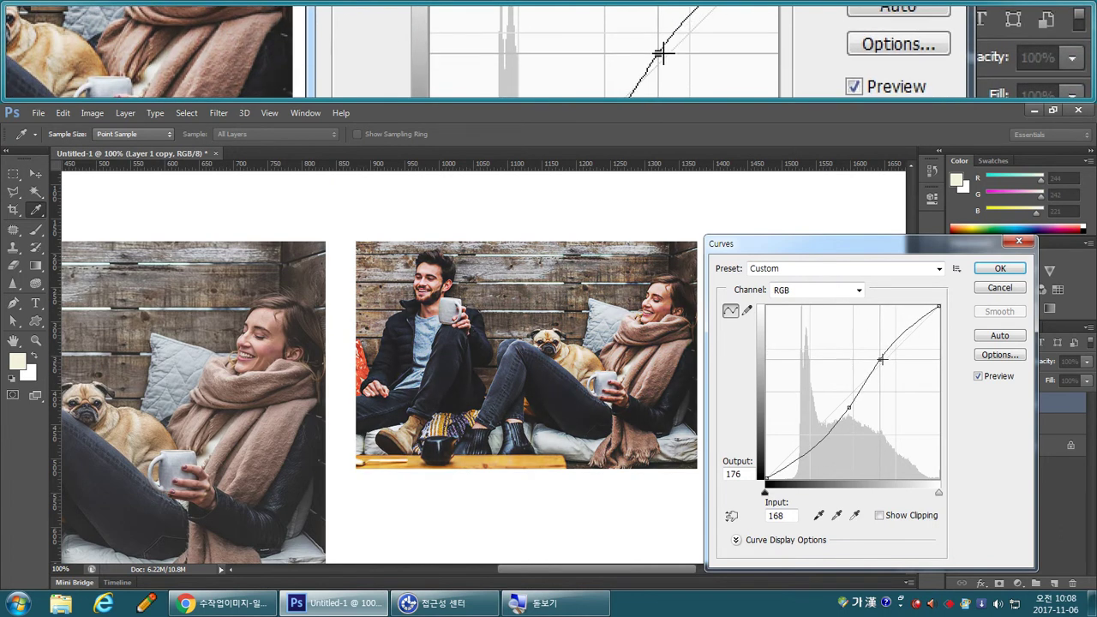
{"action": "left_click", "coordinate": [996, 269]}
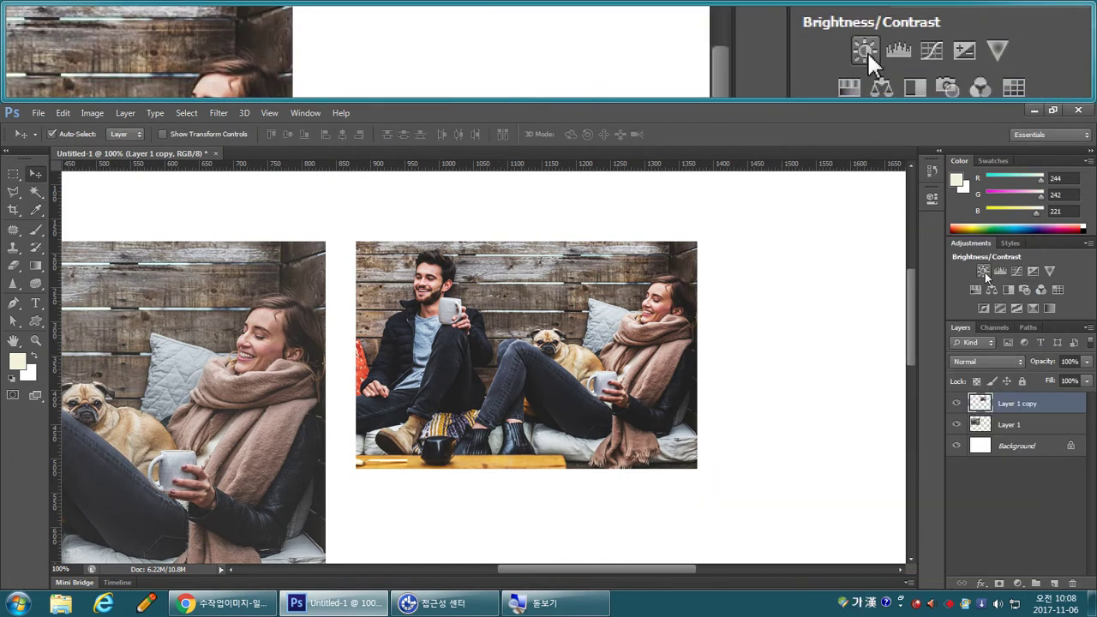
{"action": "key", "text": "ctrl+plus"}
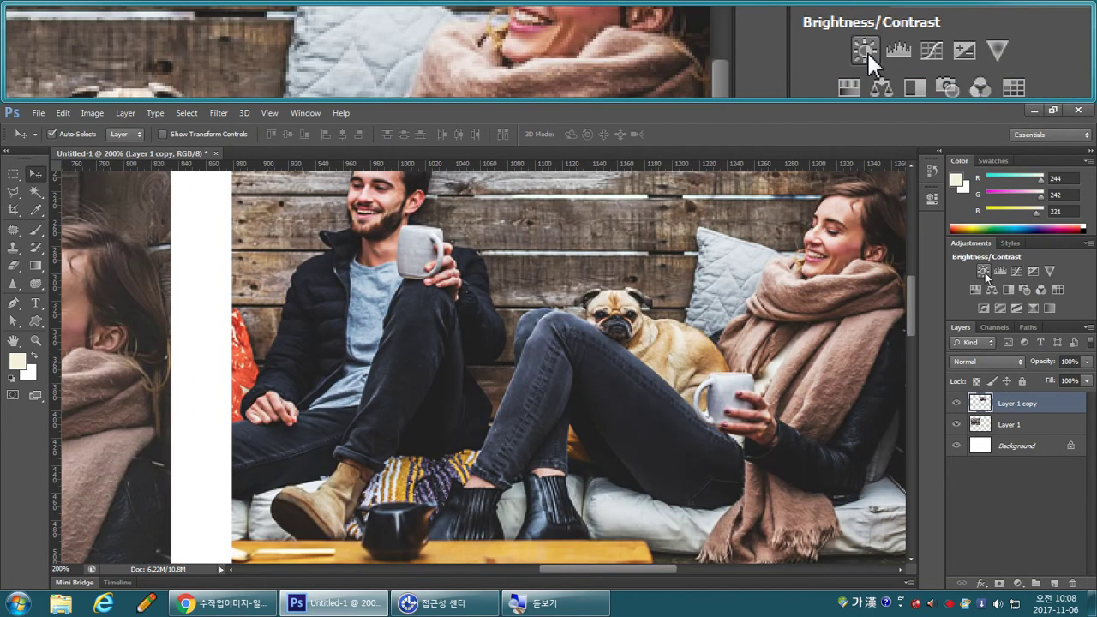
{"action": "key", "text": "ctrl+minus"}
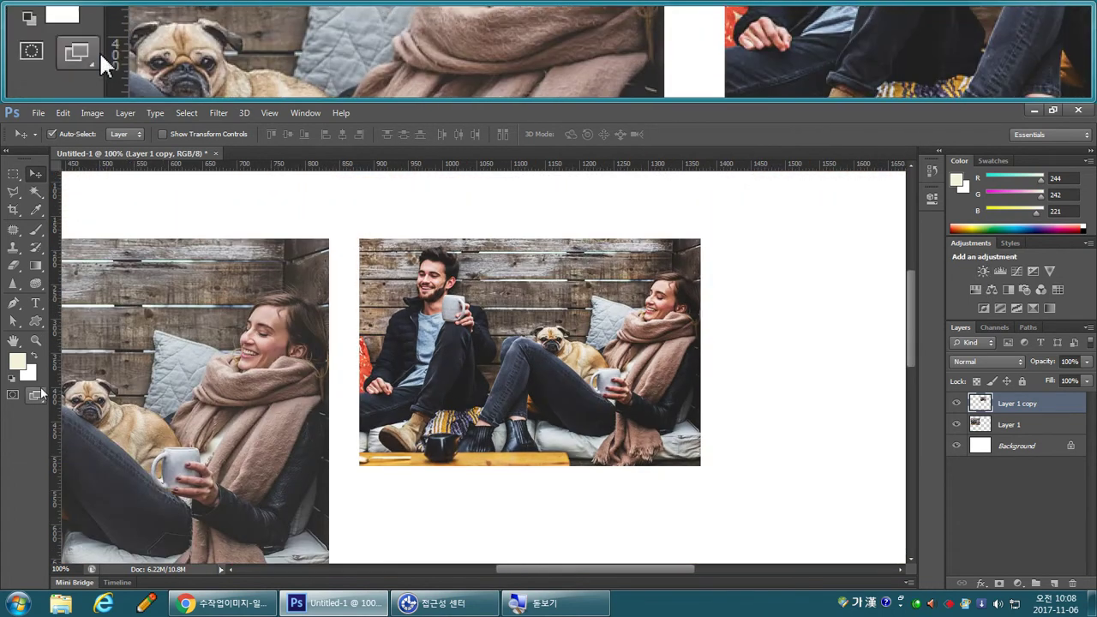
{"action": "left_click", "coordinate": [35, 341]}
{"action": "left_click_drag", "start_coordinate": [367, 227], "coordinate": [406, 235]}
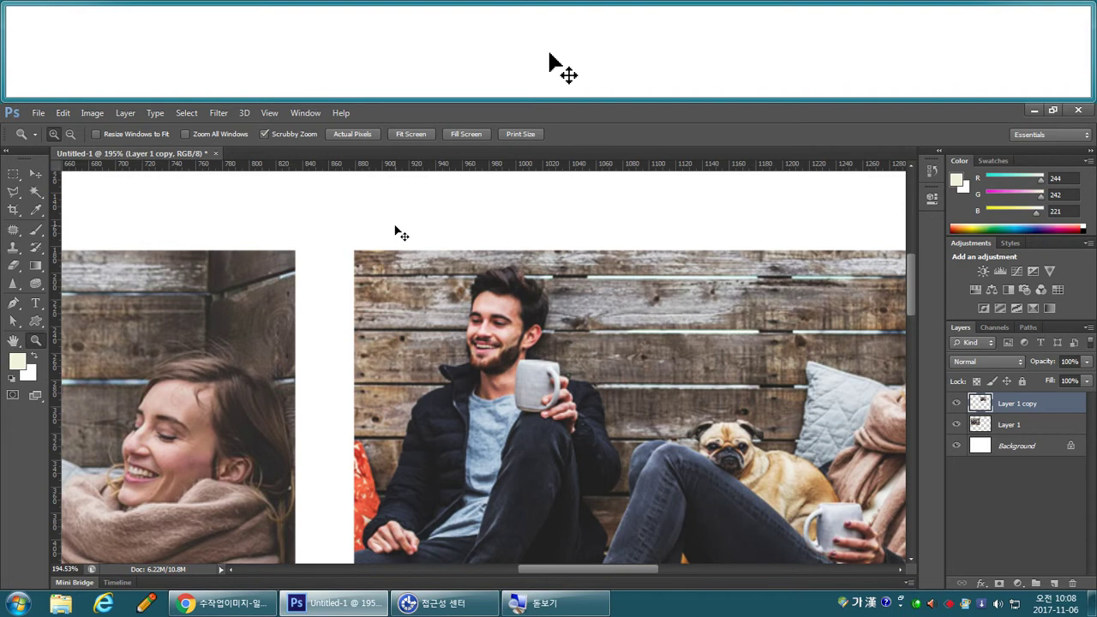
{"action": "key", "text": "ctrl+1"}
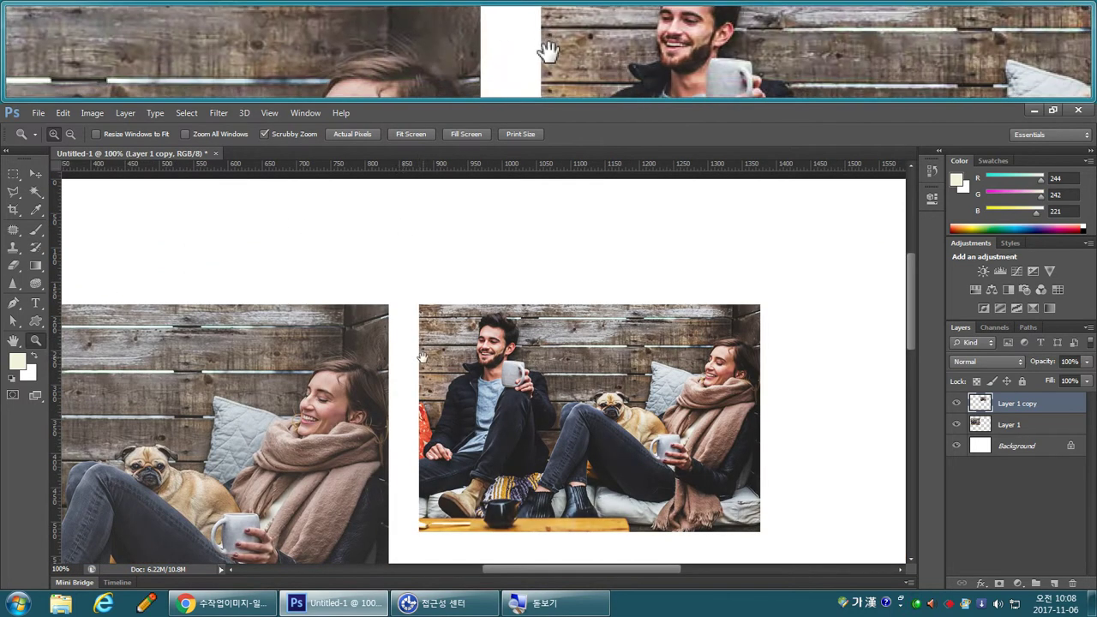
Duplicate the Layer 1 copy photo and place the duplicate directly below it.
{"action": "left_click_drag", "start_coordinate": [551, 378], "coordinate": [527, 262]}
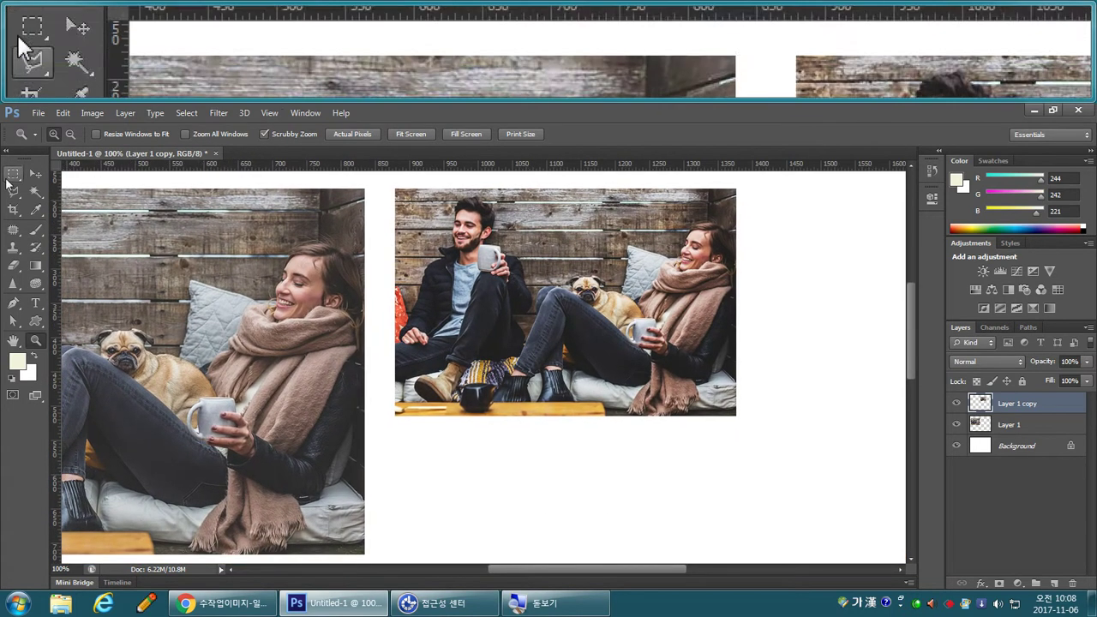
{"action": "left_click", "coordinate": [35, 173]}
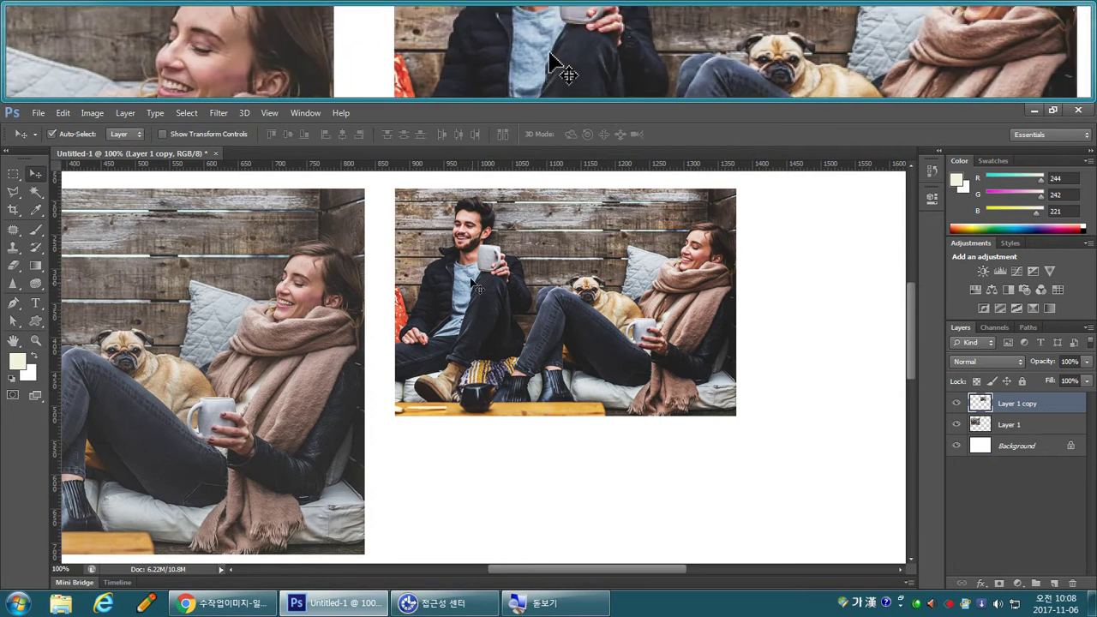
{"action": "left_click_drag", "start_coordinate": [462, 222], "coordinate": [457, 504]}
{"action": "key", "text": "ctrl+j"}
{"action": "left_click_drag", "start_coordinate": [526, 506], "coordinate": [524, 322]}
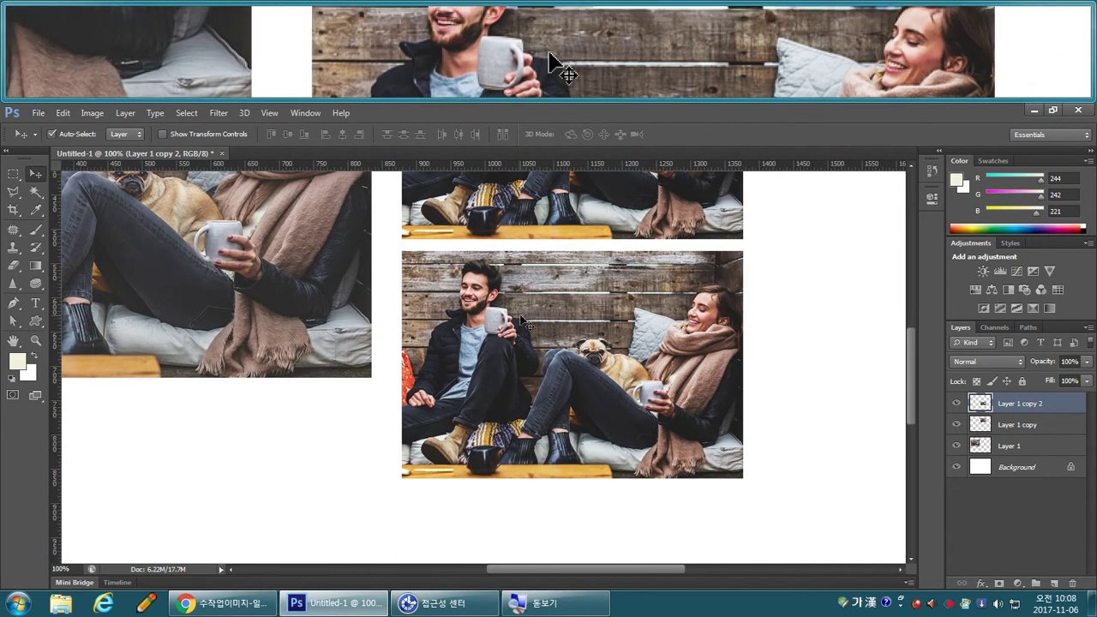
Open the Curves adjustment for the lower photo duplicate at 200% zoom, with the man in view beside the dialog.
{"action": "key", "text": "ctrl+plus"}
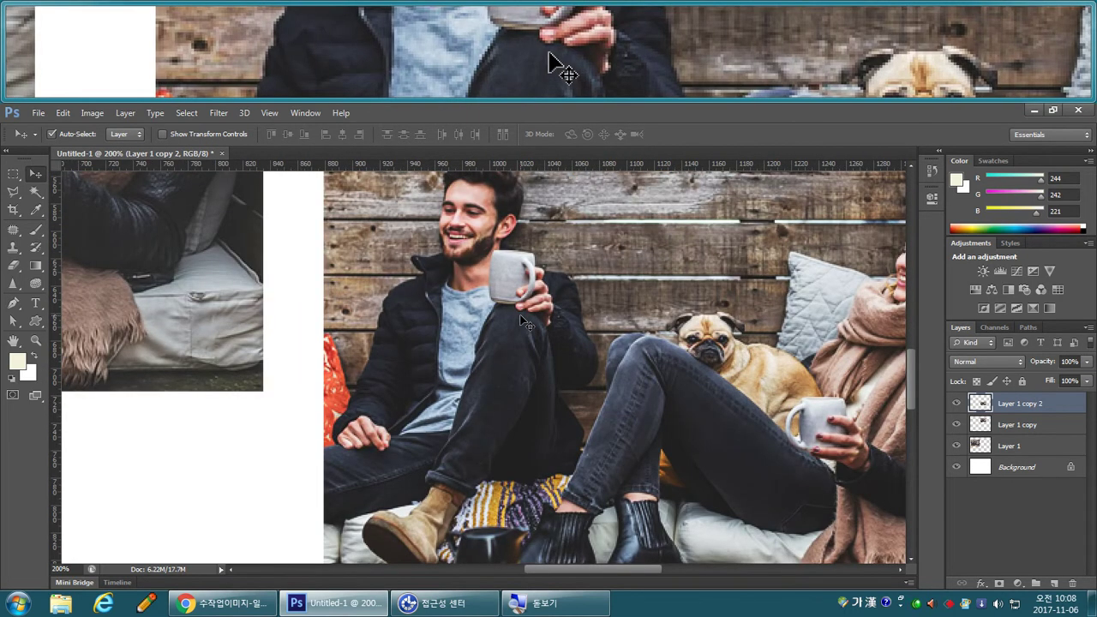
{"action": "key", "text": "z"}
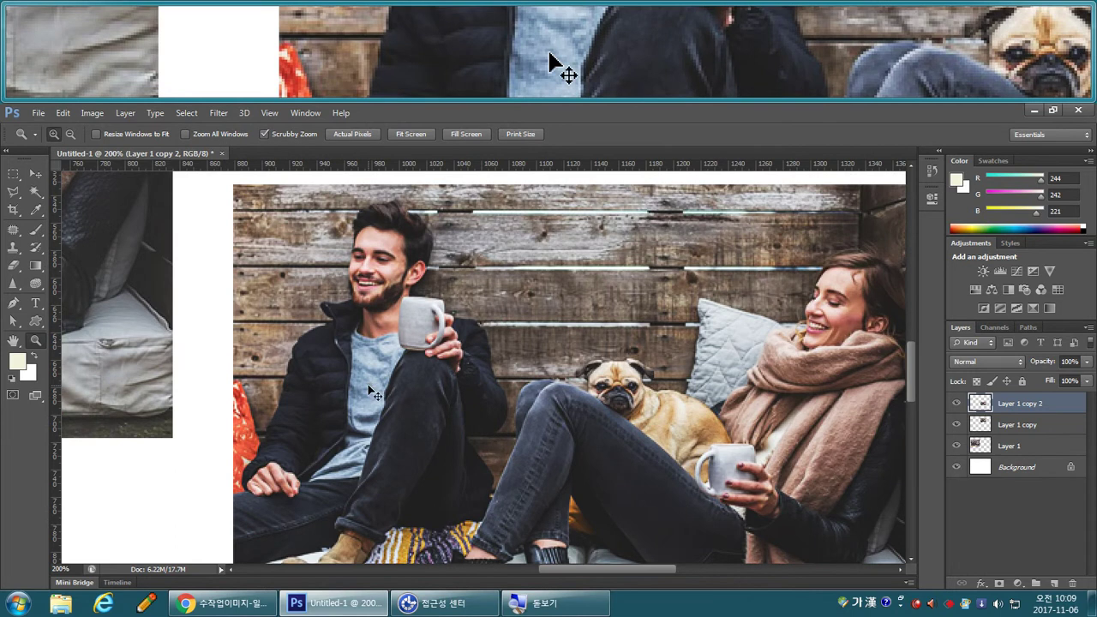
{"action": "key", "text": "ctrl+m"}
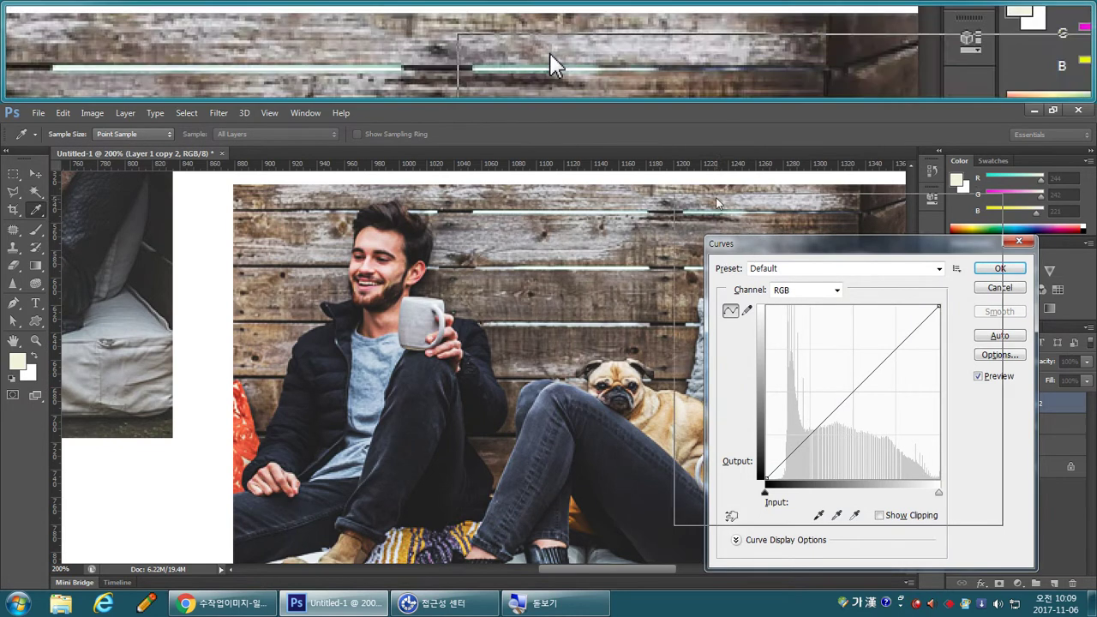
{"action": "left_click_drag", "start_coordinate": [749, 252], "coordinate": [707, 197]}
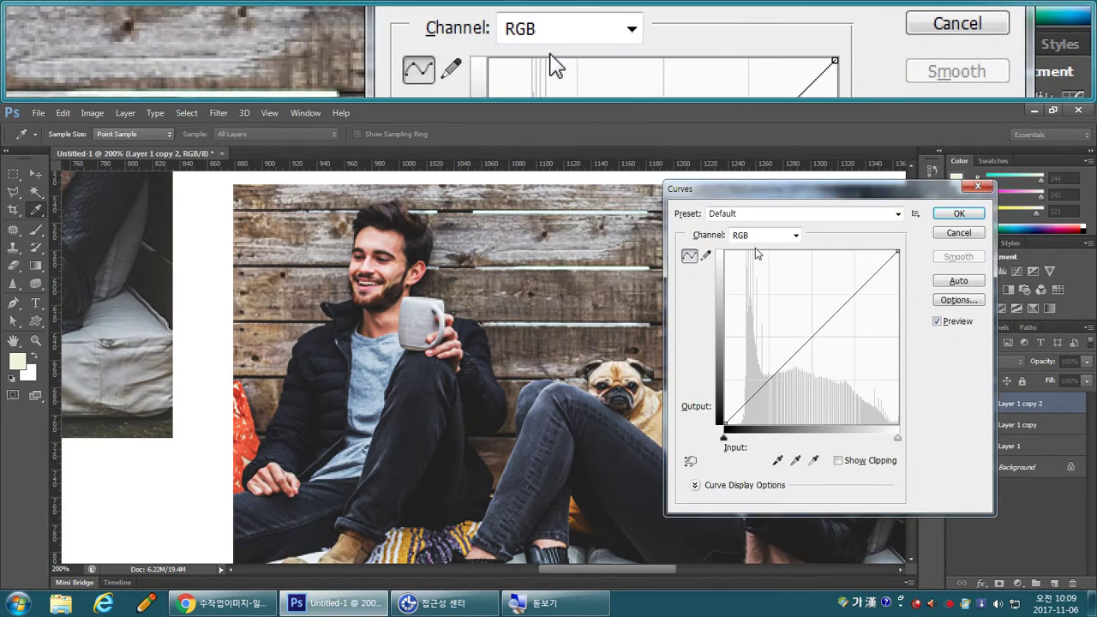
Try an S-curve with a lowered midtone point and a highlight point, and remove both points from the RGB curve.
{"action": "left_click", "coordinate": [810, 339]}
{"action": "left_click_drag", "start_coordinate": [810, 339], "coordinate": [796, 361]}
{"action": "left_click_drag", "start_coordinate": [834, 309], "coordinate": [682, 216]}
{"action": "left_click_drag", "start_coordinate": [803, 360], "coordinate": [716, 292]}
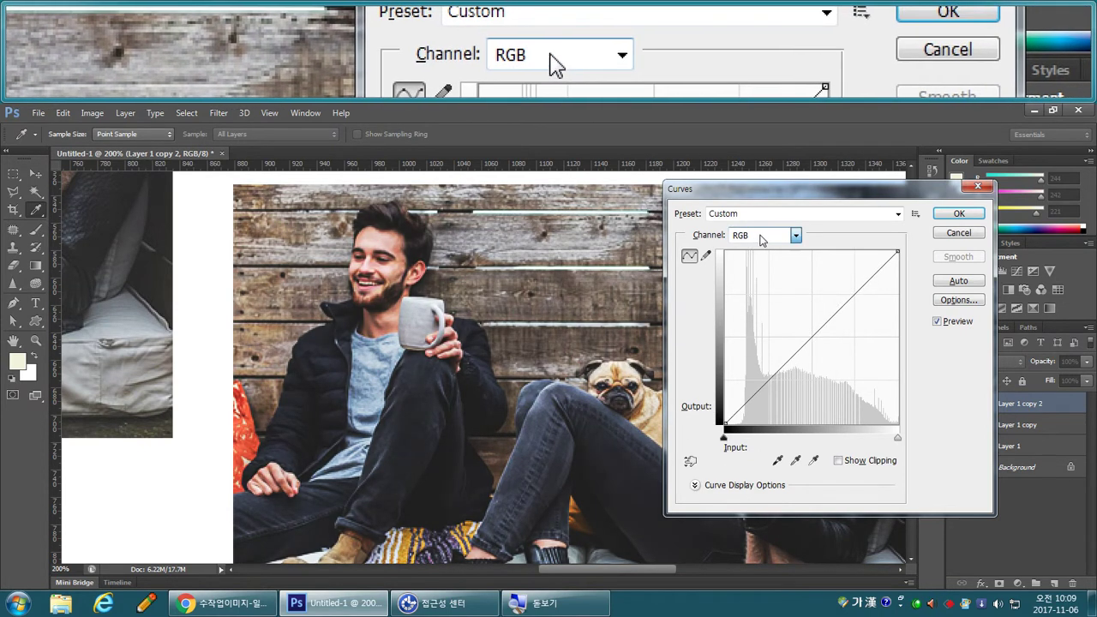
Try Red-channel curve points at input 105, output 194, input 216, output 65, and input 104, output 70, and clear them.
{"action": "left_click", "coordinate": [762, 237]}
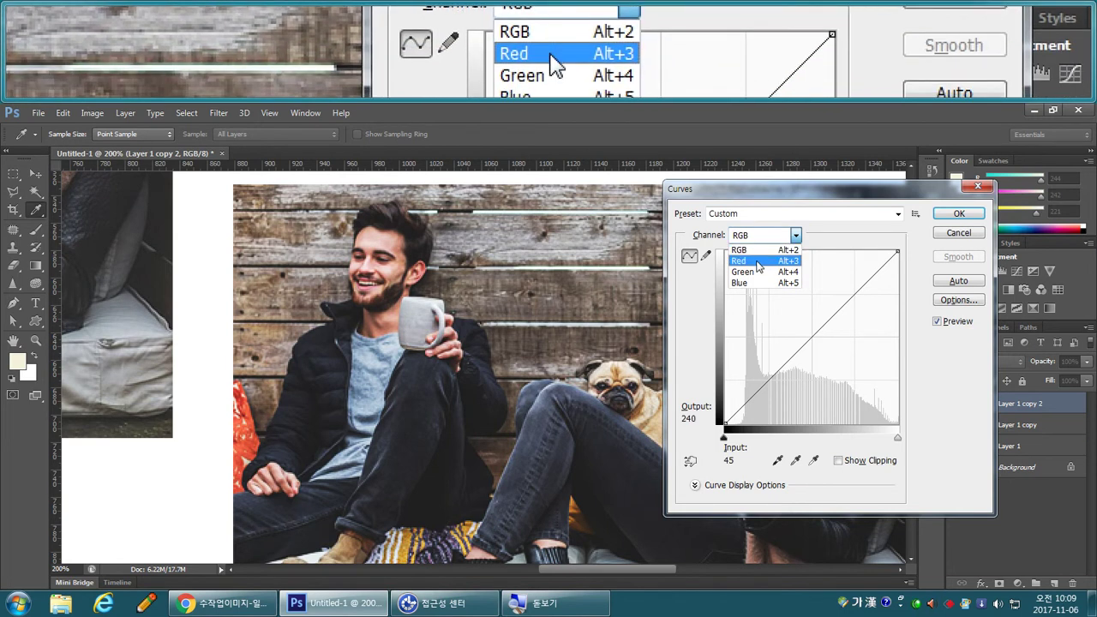
{"action": "left_click", "coordinate": [758, 267]}
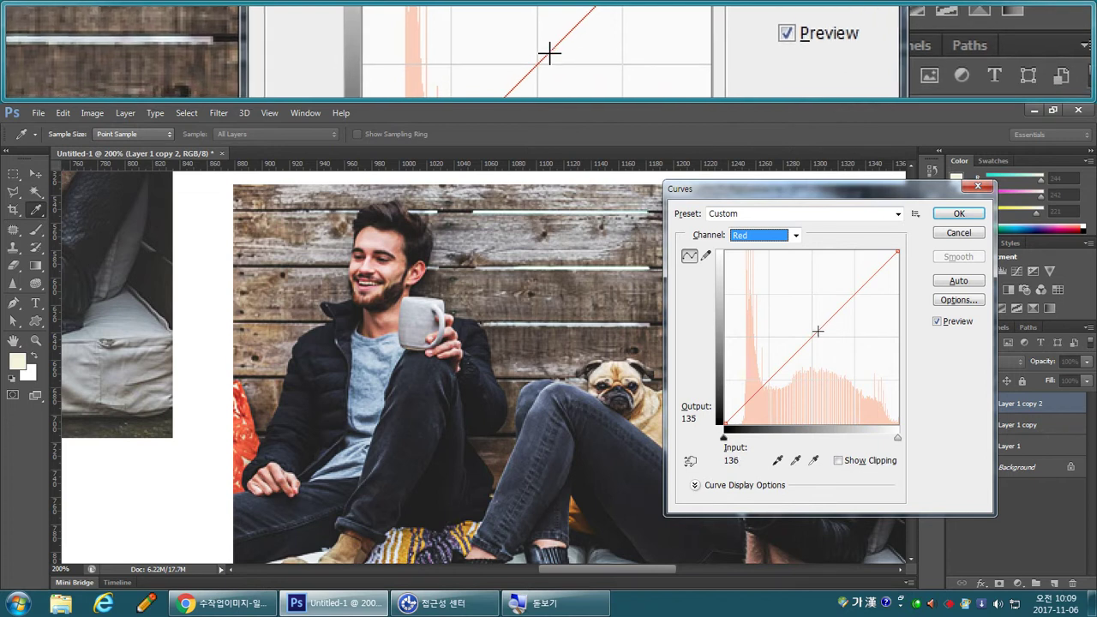
{"action": "left_click_drag", "start_coordinate": [818, 332], "coordinate": [794, 288]}
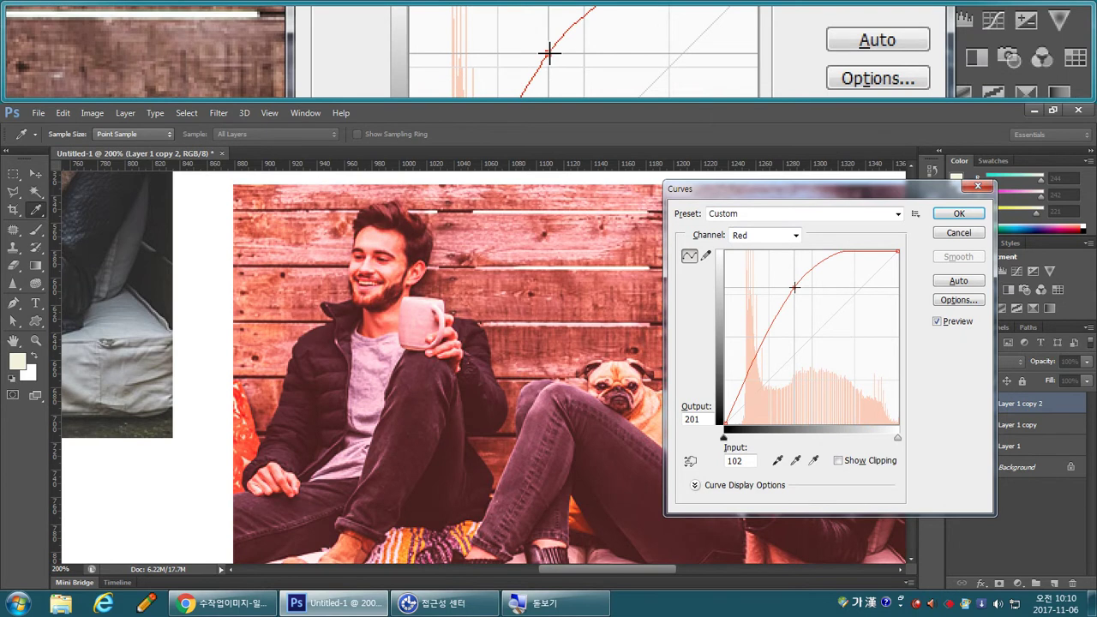
{"action": "left_click_drag", "start_coordinate": [795, 288], "coordinate": [796, 292]}
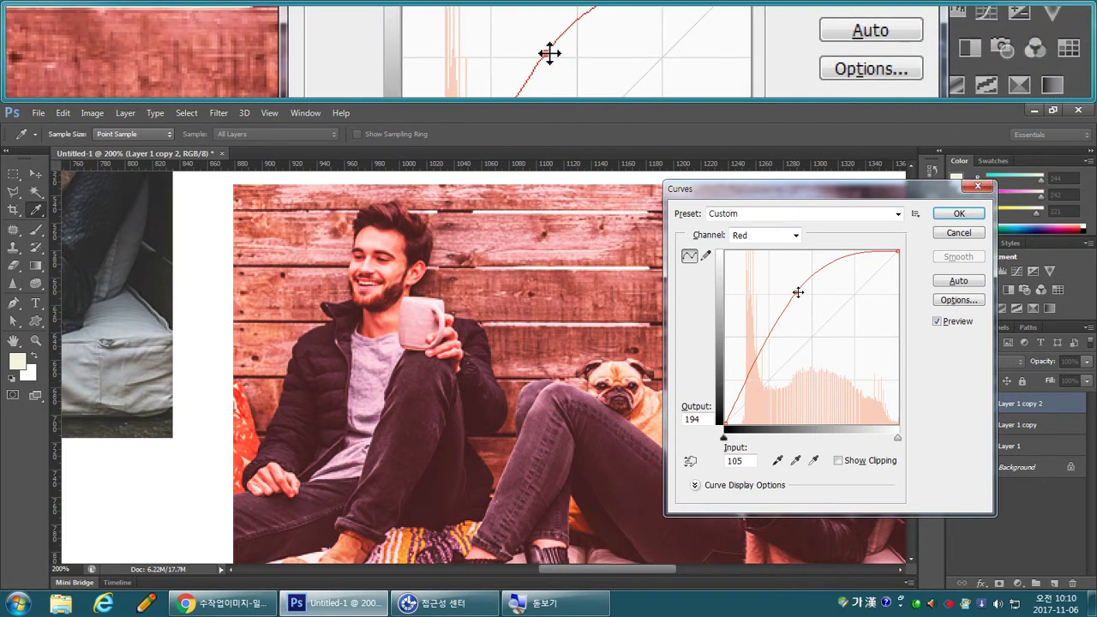
{"action": "left_click_drag", "start_coordinate": [798, 293], "coordinate": [873, 376]}
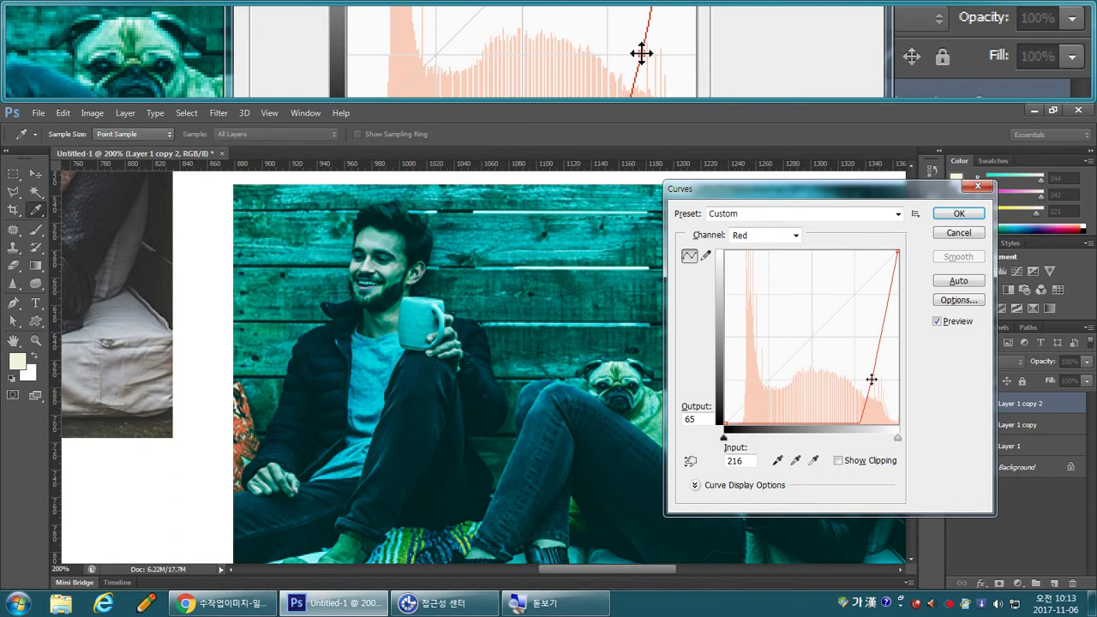
{"action": "left_click_drag", "start_coordinate": [872, 379], "coordinate": [816, 337]}
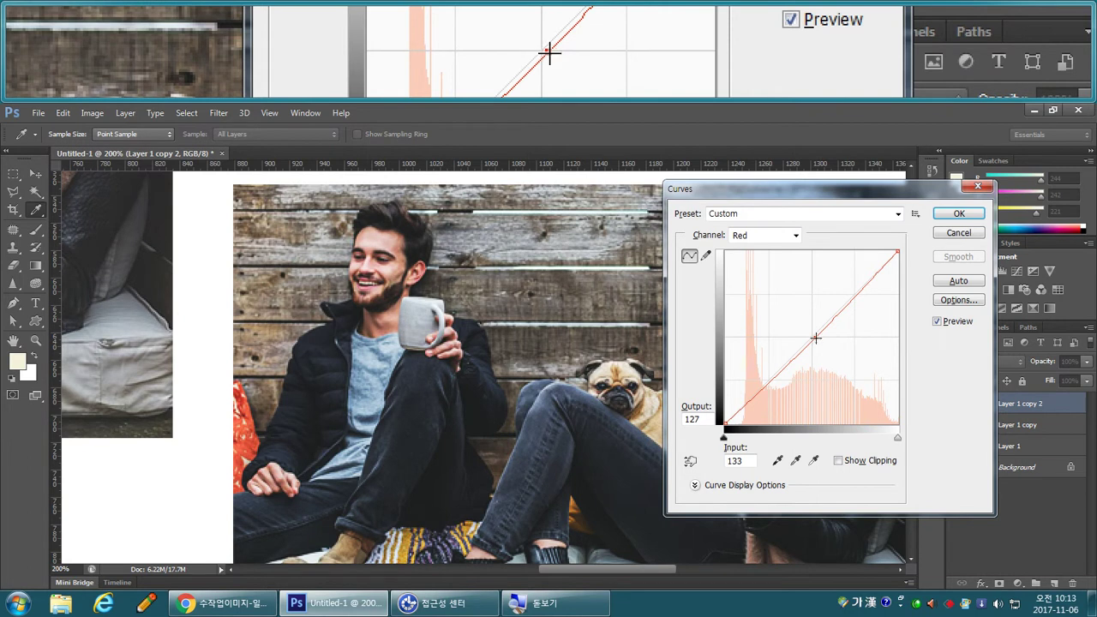
{"action": "key", "text": "Delete"}
{"action": "left_click_drag", "start_coordinate": [781, 358], "coordinate": [797, 376]}
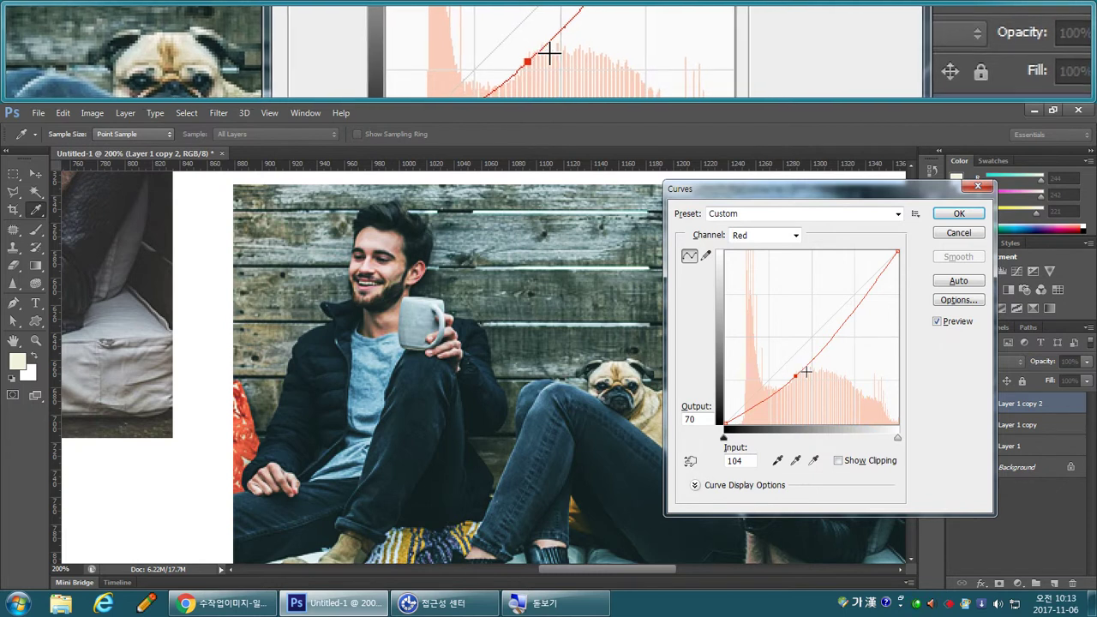
{"action": "left_click", "coordinate": [801, 372], "text": "ctrl"}
Try raising a Green-channel curve point to input 68, output 190, for a strong green cast.
{"action": "left_click", "coordinate": [743, 236]}
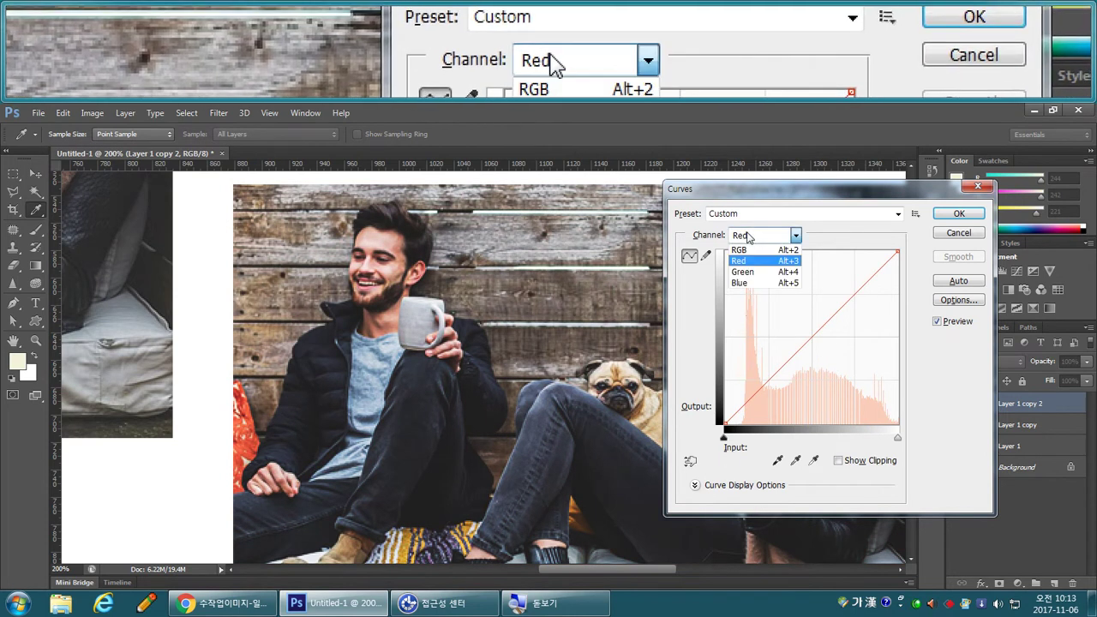
{"action": "left_click", "coordinate": [744, 275]}
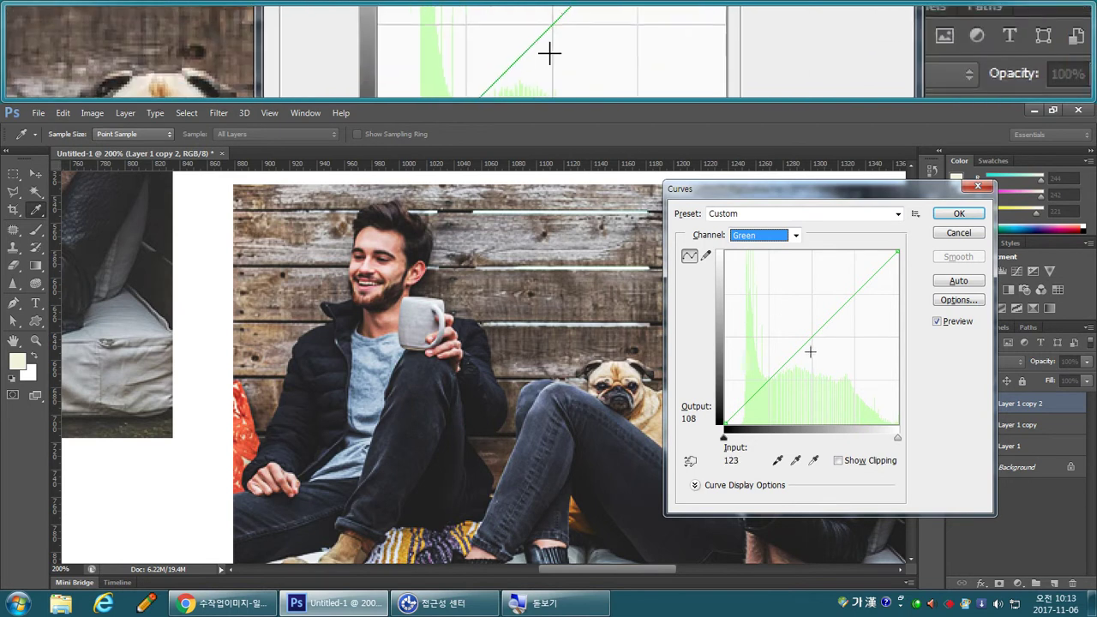
{"action": "left_click_drag", "start_coordinate": [806, 343], "coordinate": [797, 309]}
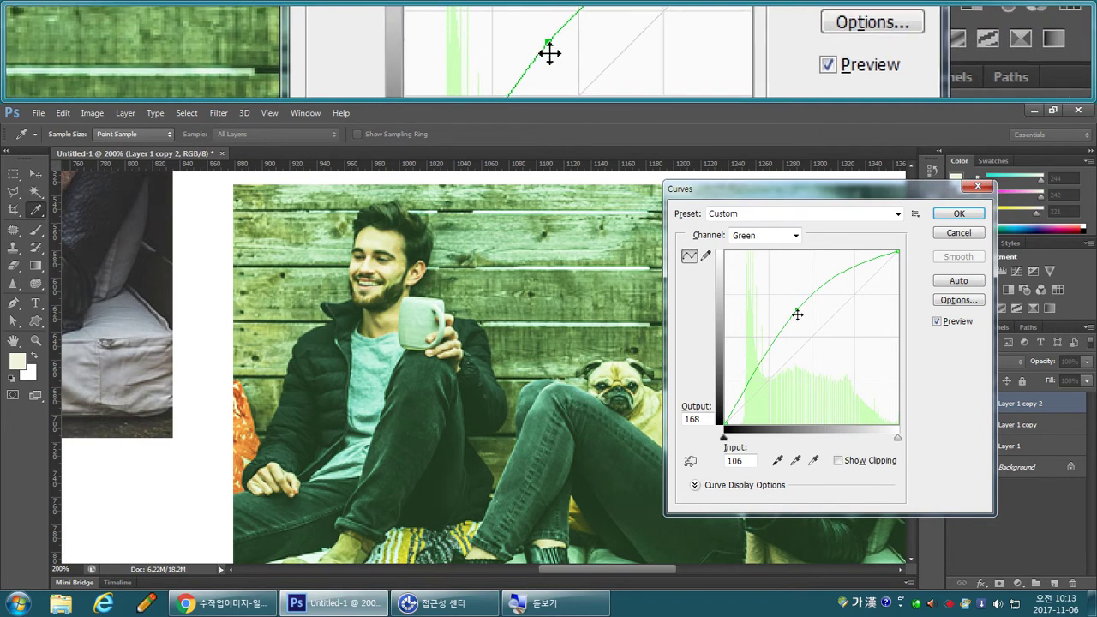
{"action": "left_click_drag", "start_coordinate": [797, 312], "coordinate": [794, 307]}
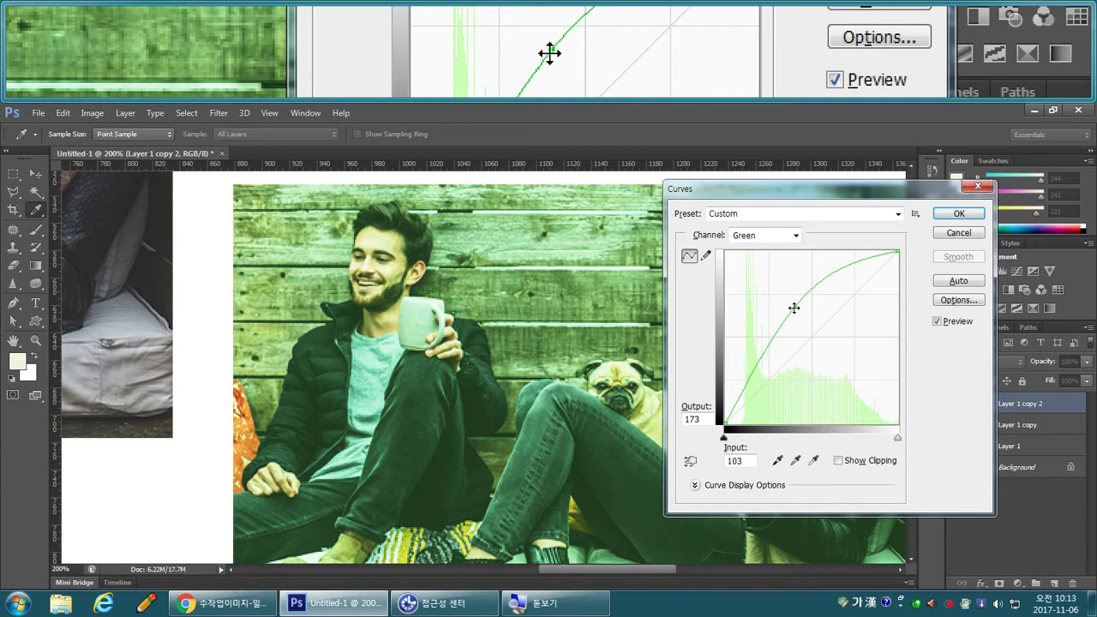
{"action": "left_click_drag", "start_coordinate": [794, 307], "coordinate": [770, 298]}
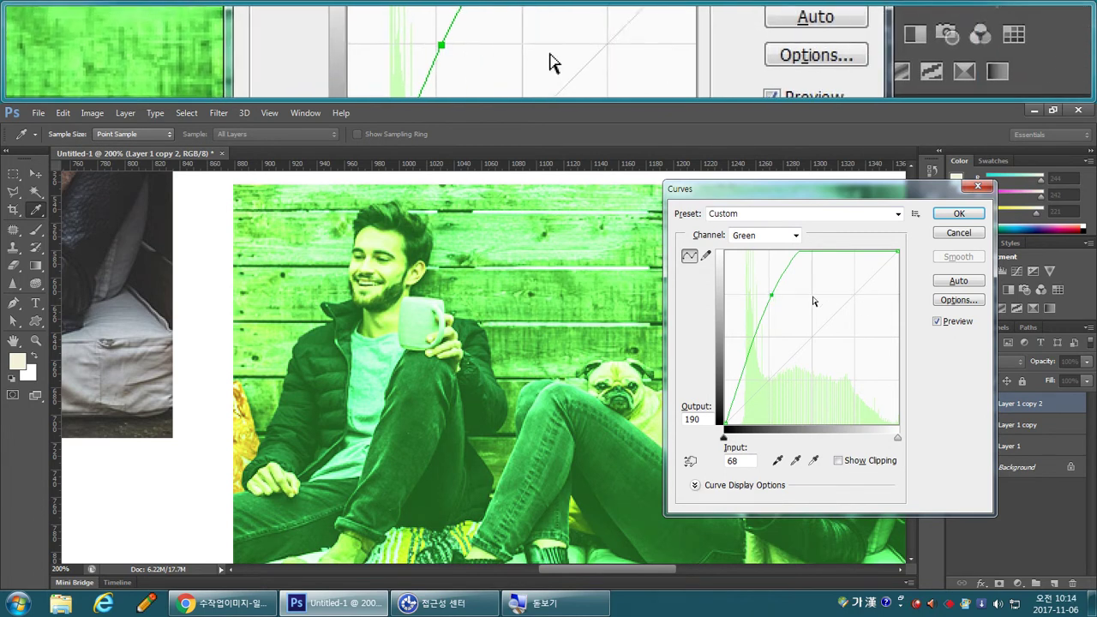
Try darkening the composite RGB curve with a point at input 151, output 103, and remove that point.
{"action": "left_click", "coordinate": [782, 236]}
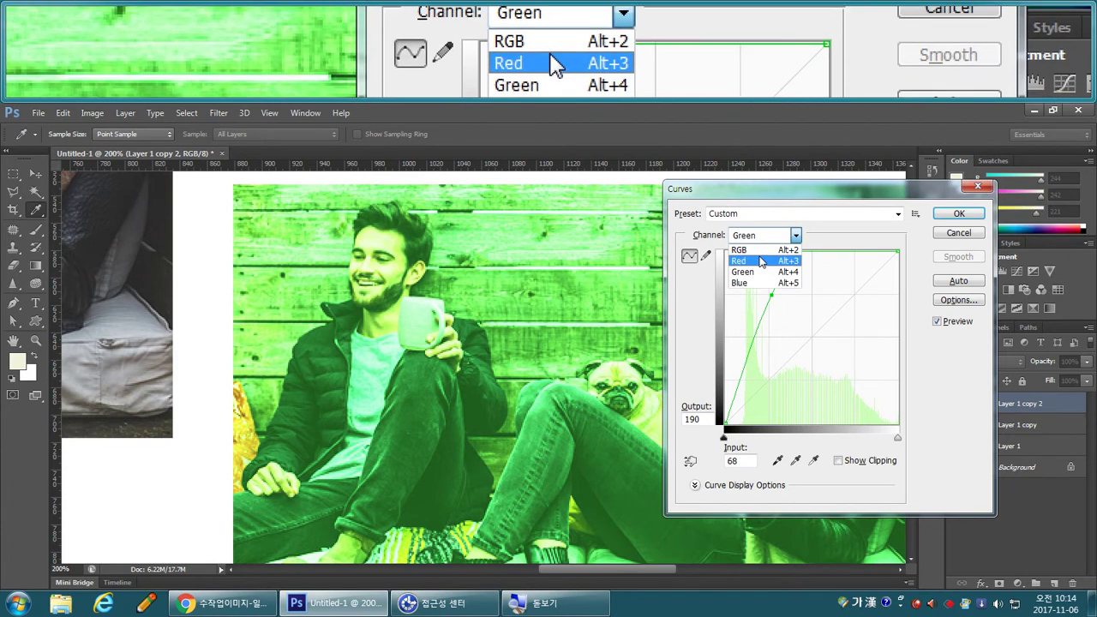
{"action": "left_click", "coordinate": [739, 251]}
{"action": "left_click_drag", "start_coordinate": [820, 341], "coordinate": [829, 354]}
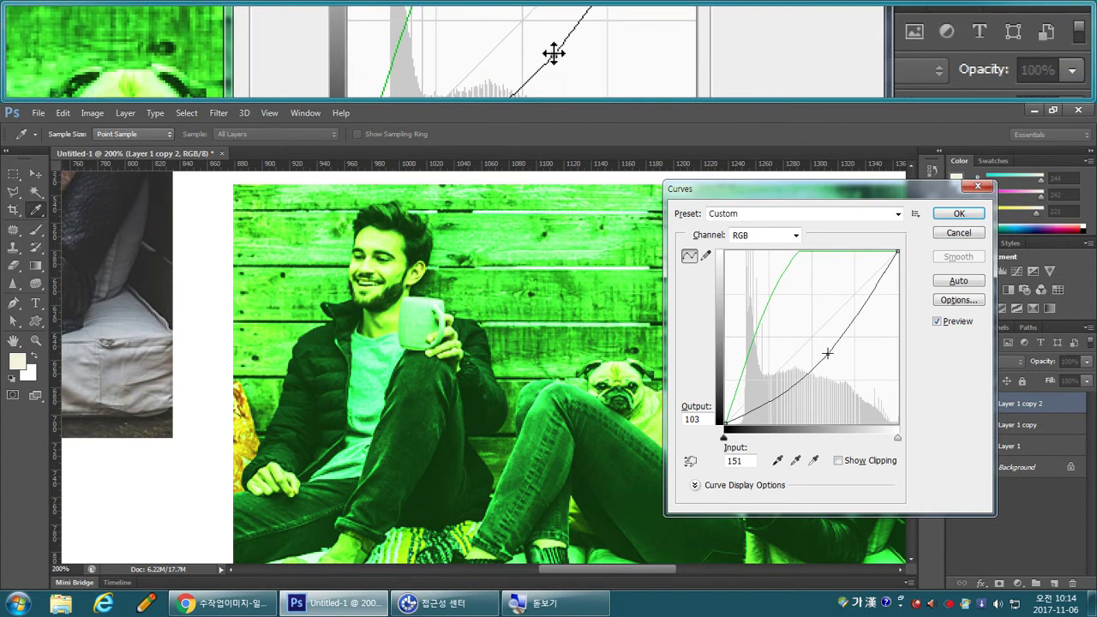
{"action": "left_click", "coordinate": [827, 352], "text": "ctrl"}
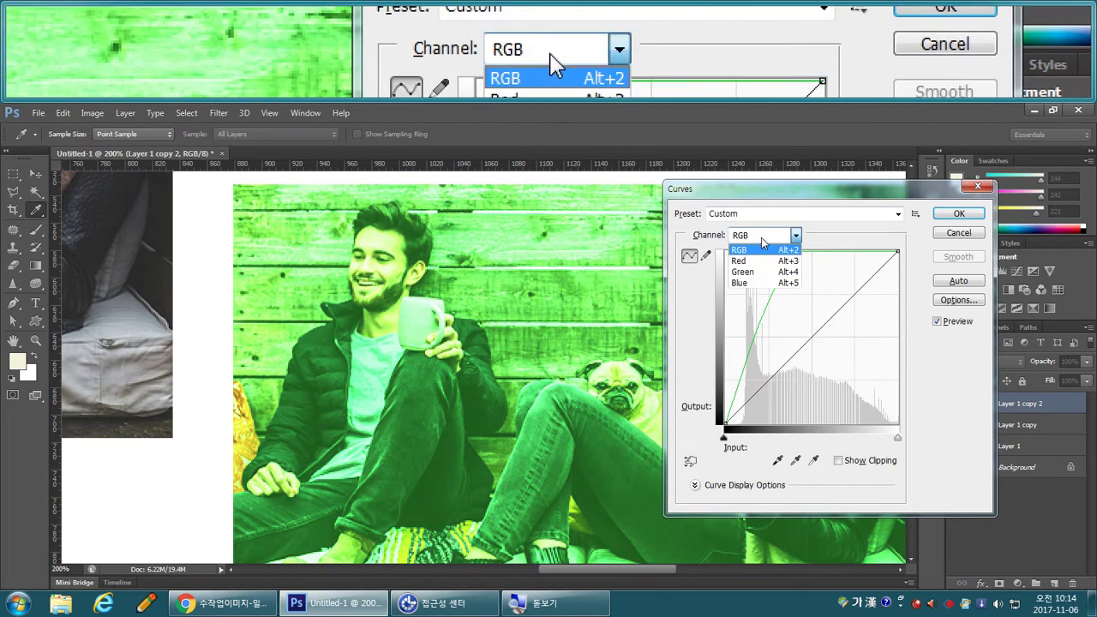
Try lowering the Green-channel curve point to input 155, output 55, and restore the straight Green curve.
{"action": "left_click", "coordinate": [763, 236]}
{"action": "left_click", "coordinate": [744, 271]}
{"action": "left_click_drag", "start_coordinate": [774, 296], "coordinate": [831, 387]}
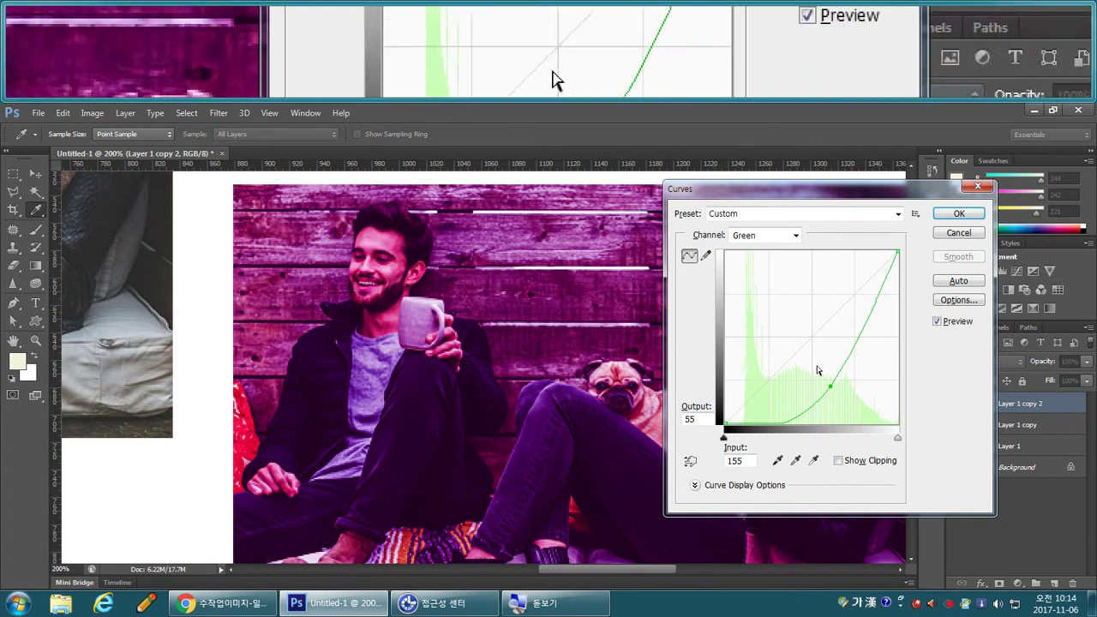
{"action": "left_click_drag", "start_coordinate": [829, 387], "coordinate": [804, 346]}
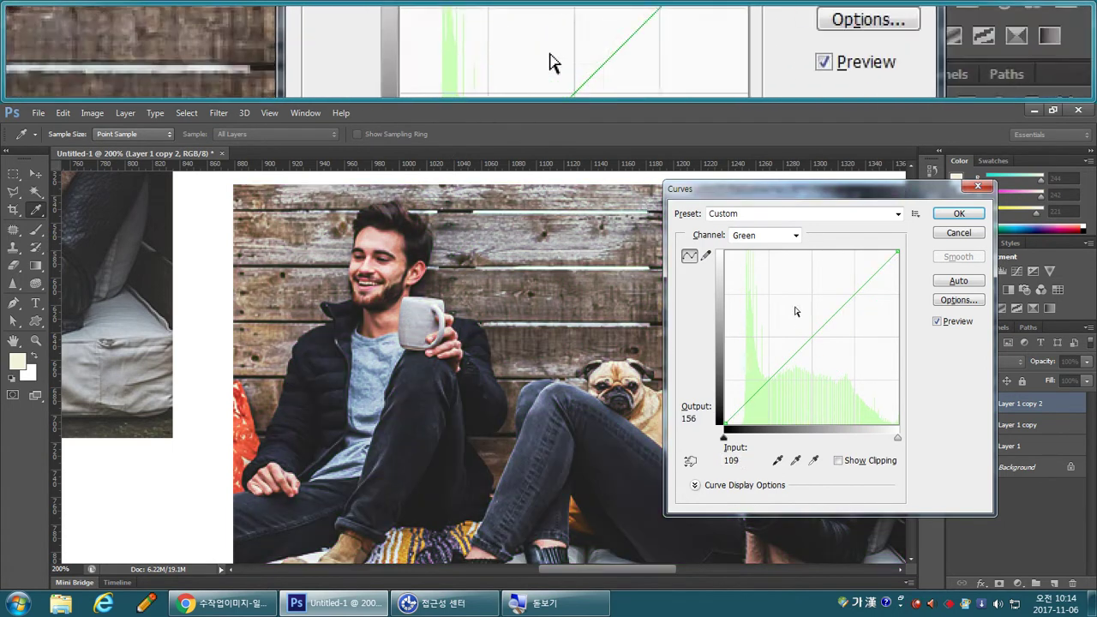
Try lowering the Blue-channel curve to input 167, output 61, and settle its point at input 126, output 147.
{"action": "left_click", "coordinate": [763, 238]}
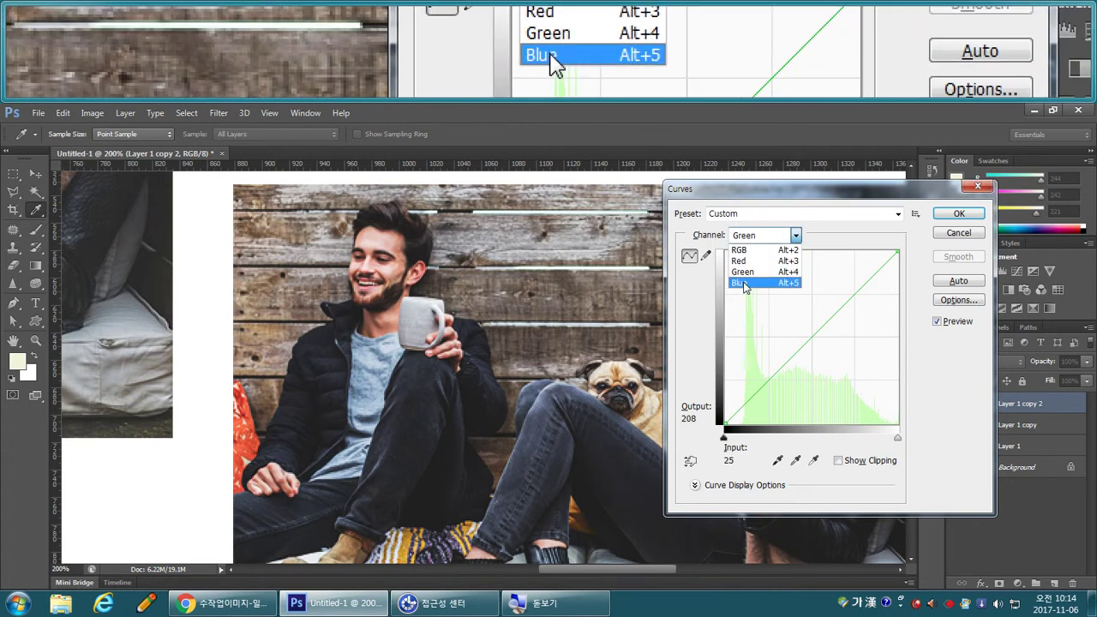
{"action": "left_click", "coordinate": [741, 283]}
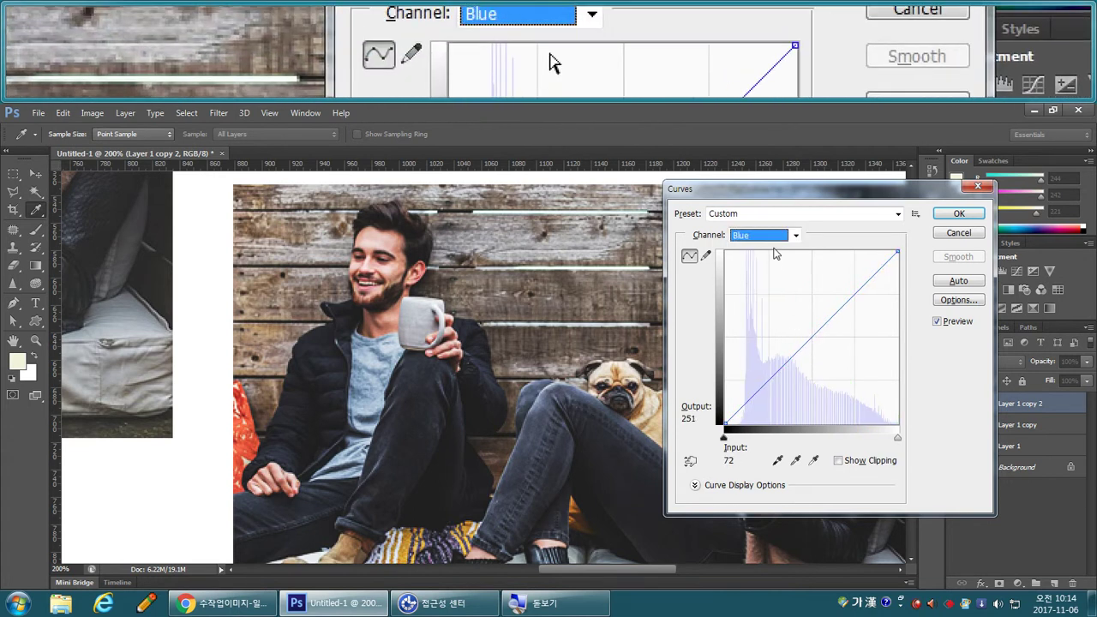
{"action": "left_click_drag", "start_coordinate": [810, 338], "coordinate": [832, 381]}
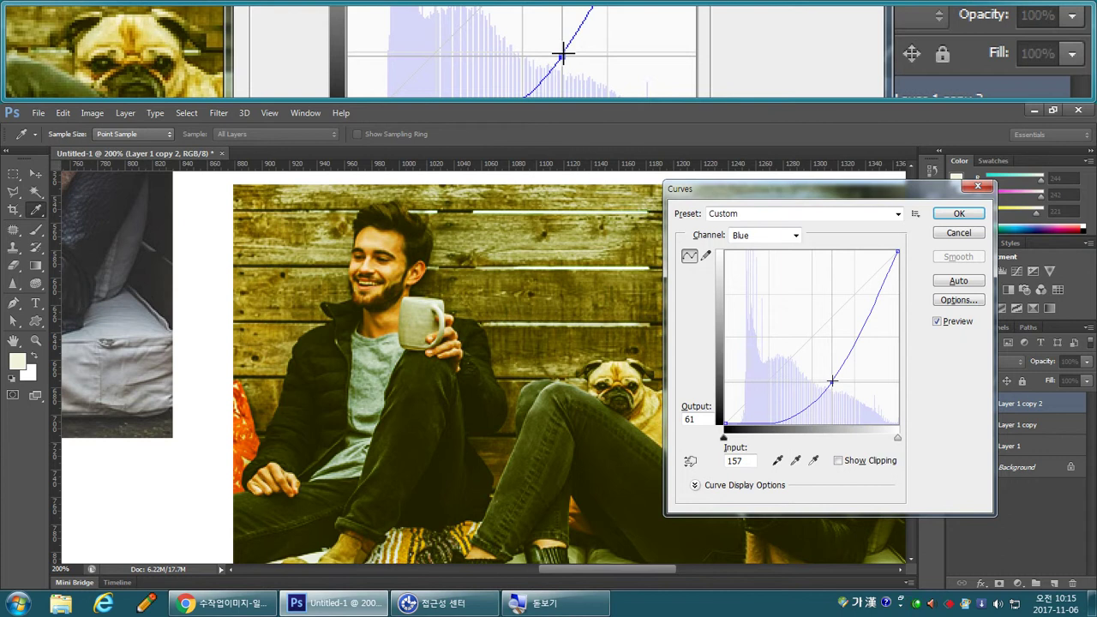
{"action": "left_click_drag", "start_coordinate": [832, 381], "coordinate": [839, 381]}
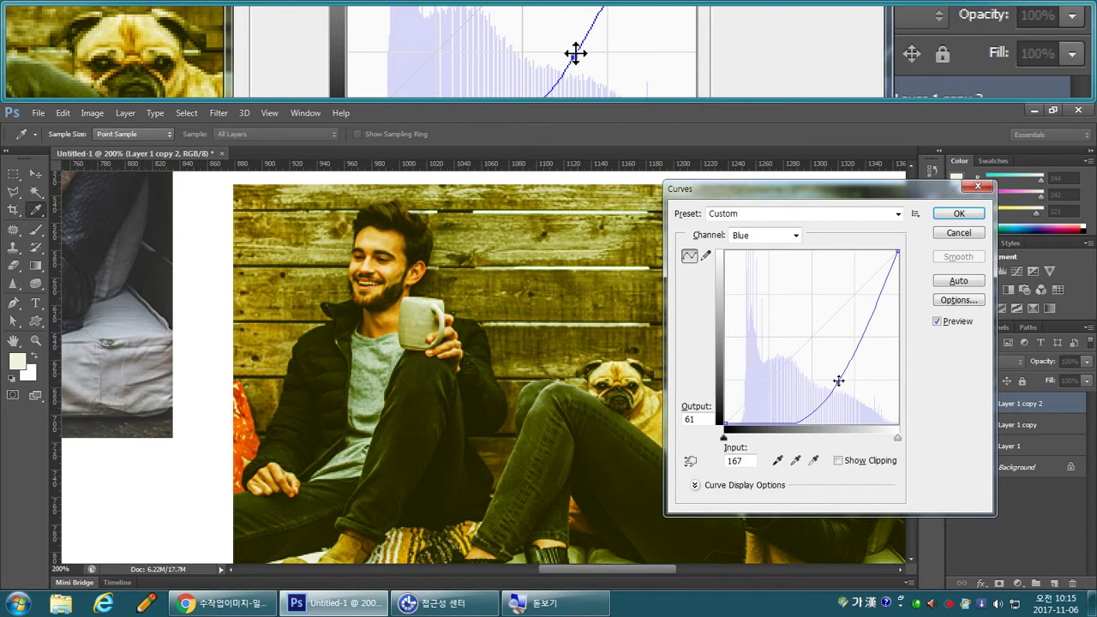
{"action": "left_click_drag", "start_coordinate": [839, 380], "coordinate": [811, 322]}
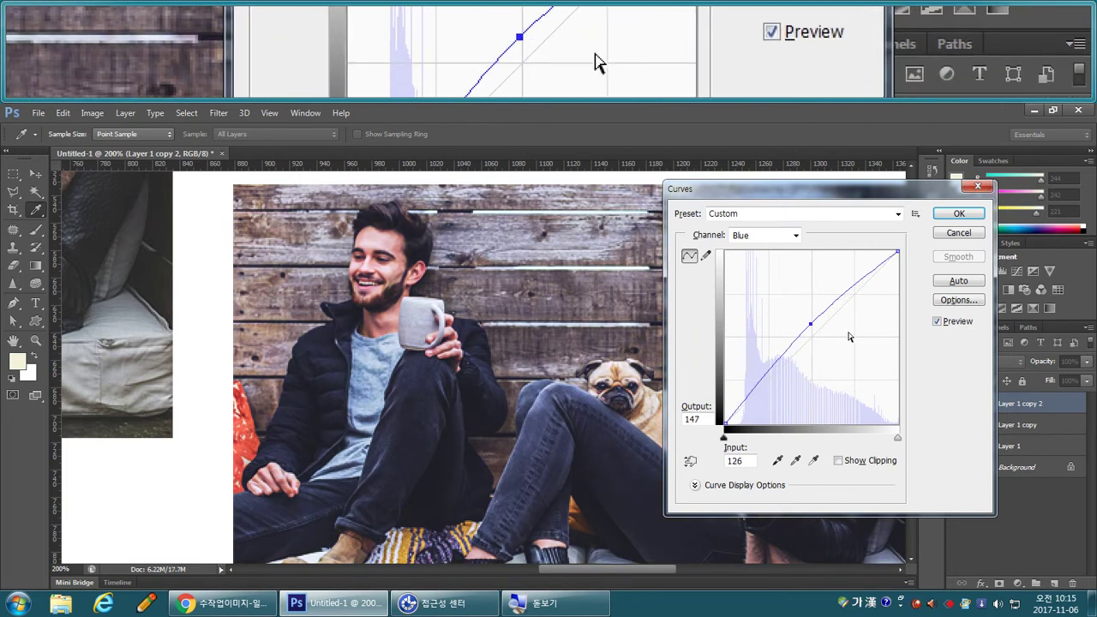
Raise the Red-channel curve with a point at input 125, output 142, and apply Curves.
{"action": "left_click", "coordinate": [791, 234]}
{"action": "left_click", "coordinate": [747, 256]}
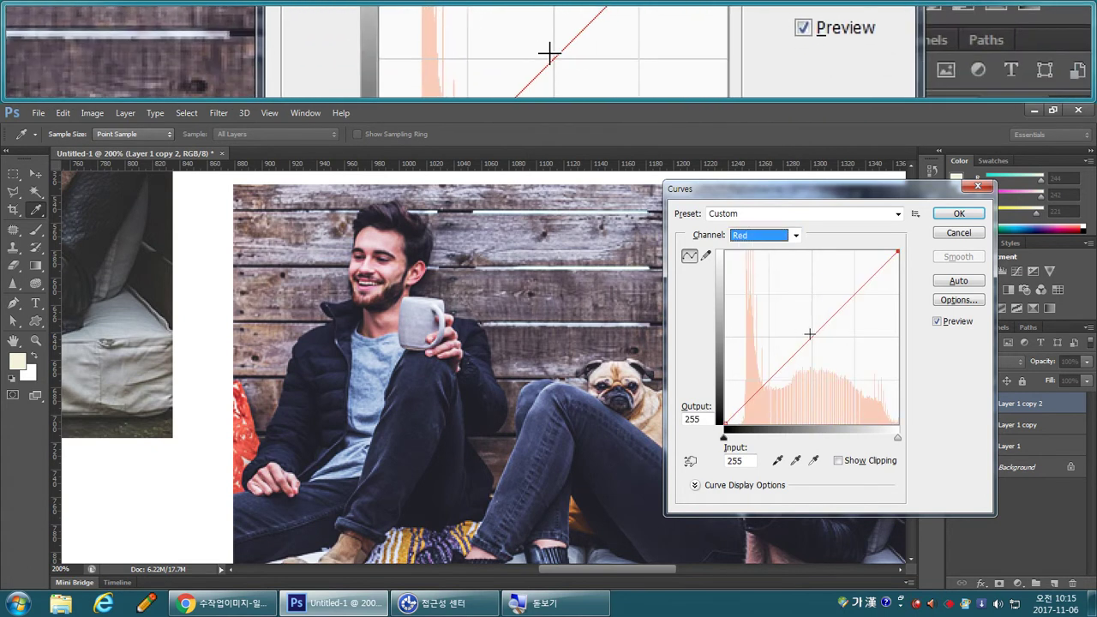
{"action": "left_click", "coordinate": [813, 329]}
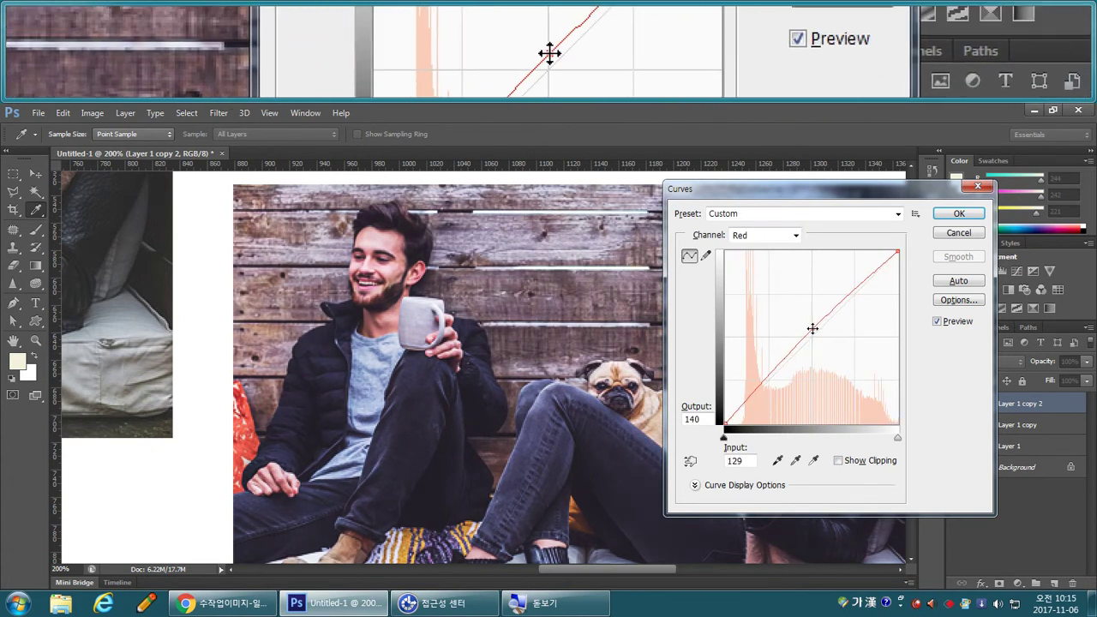
{"action": "left_click_drag", "start_coordinate": [813, 328], "coordinate": [810, 327]}
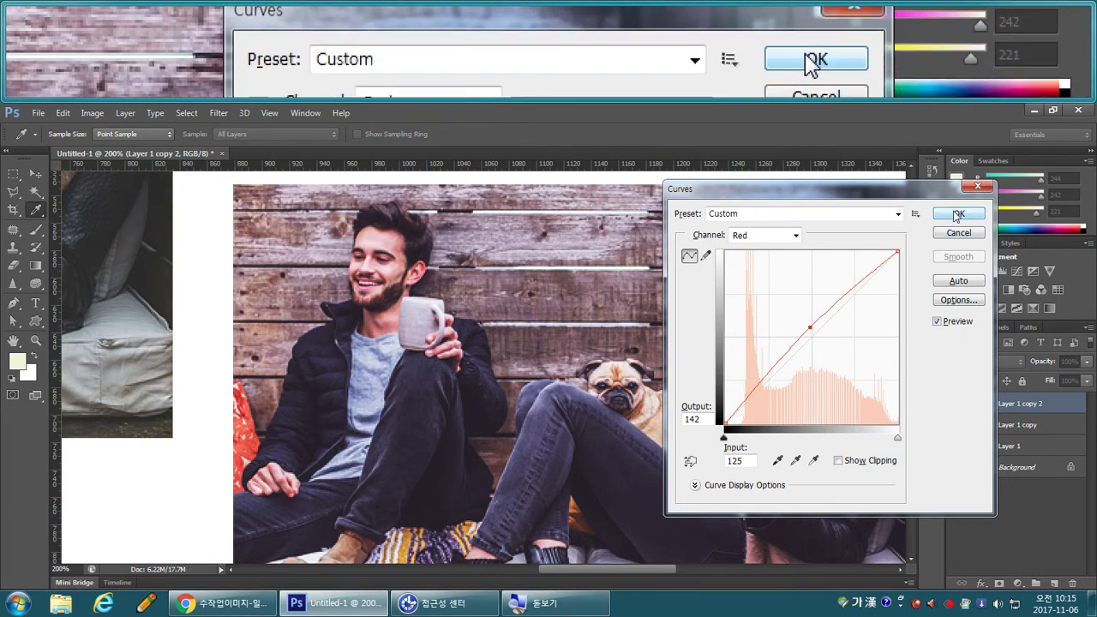
{"action": "left_click", "coordinate": [958, 215]}
Compare the color-shifted lower photo duplicate with the other photo copies at 66.7% and 200% zoom.
{"action": "key", "text": "z"}
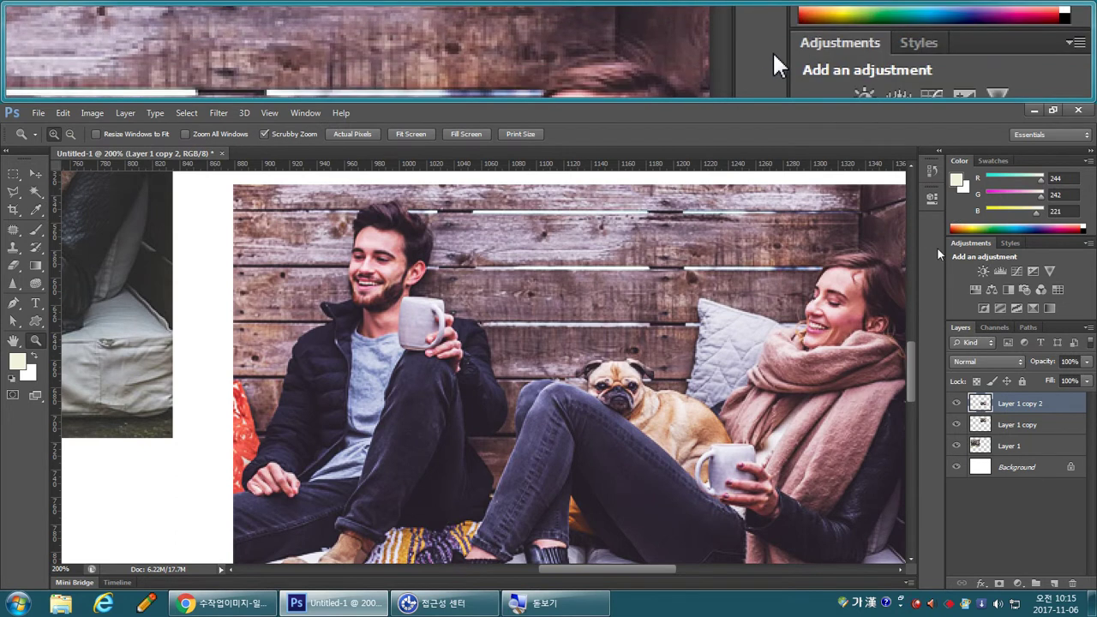
{"action": "key", "text": "ctrl+minus"}
{"action": "key", "text": "ctrl+minus"}
{"action": "key", "text": "ctrl+minus"}
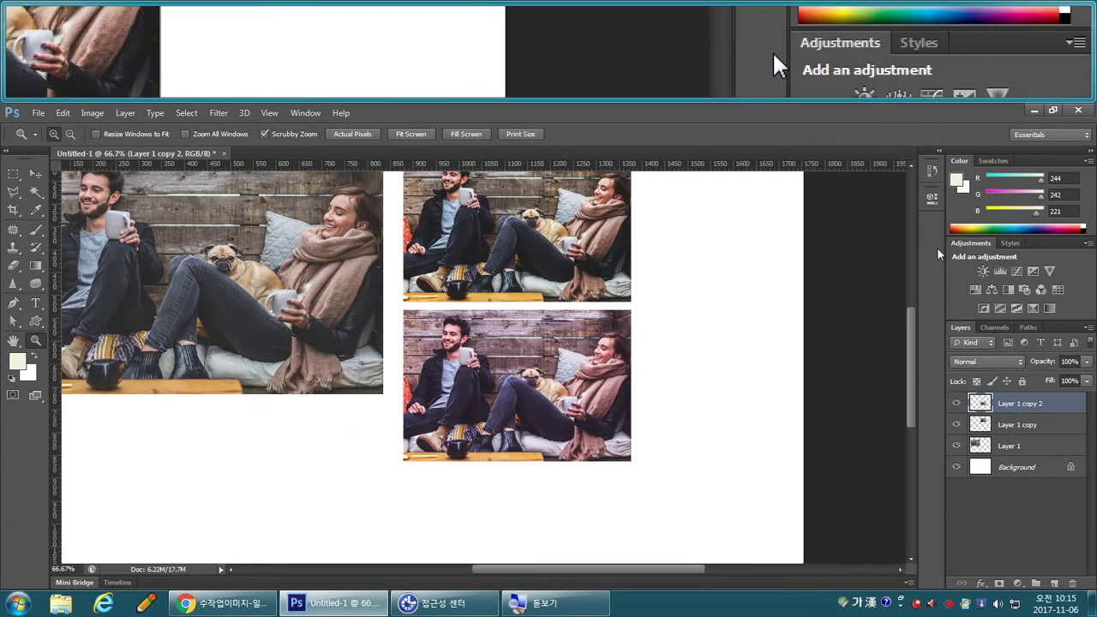
{"action": "key", "text": "ctrl+plus"}
{"action": "key", "text": "ctrl+plus"}
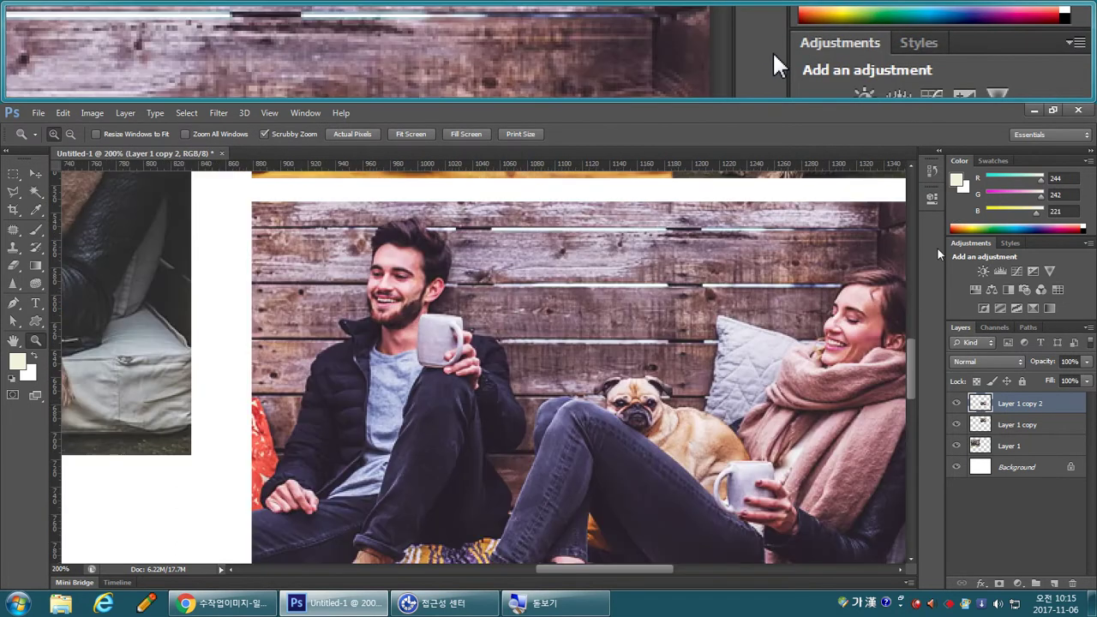
{"action": "scroll", "coordinate": [562, 399], "scroll_direction": "up", "scroll_amount": 5}
{"action": "key", "text": "ctrl+minus"}
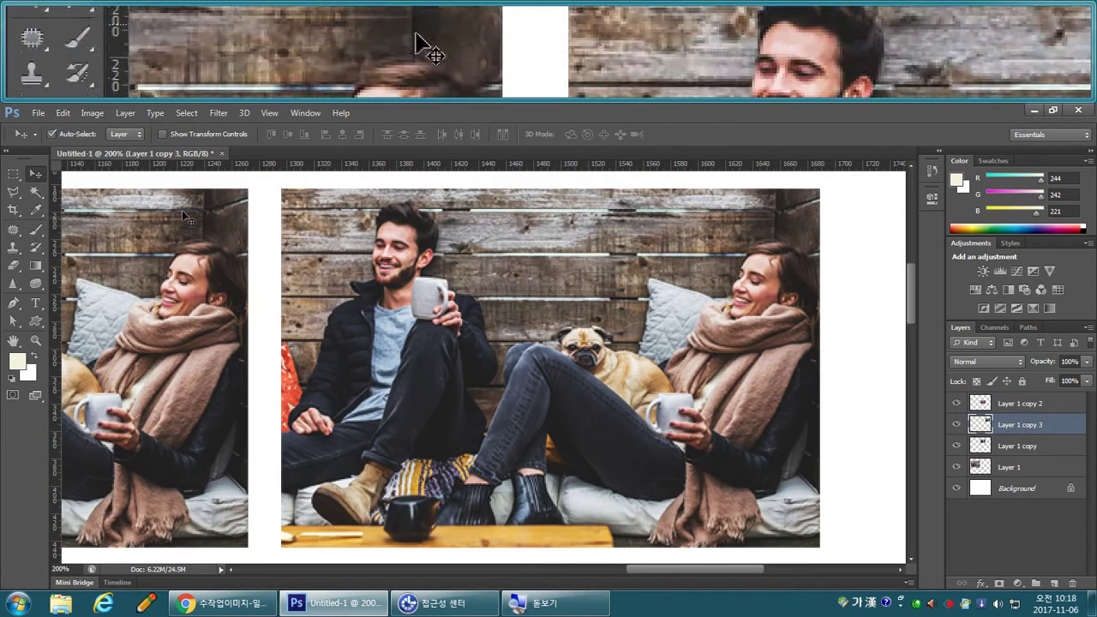
Open the Hue/Saturation adjustment for the Layer 1 copy 3 photo and move its dialog clear of the man.
{"action": "left_click", "coordinate": [92, 112]}
{"action": "mouse_move", "coordinate": [99, 147]}
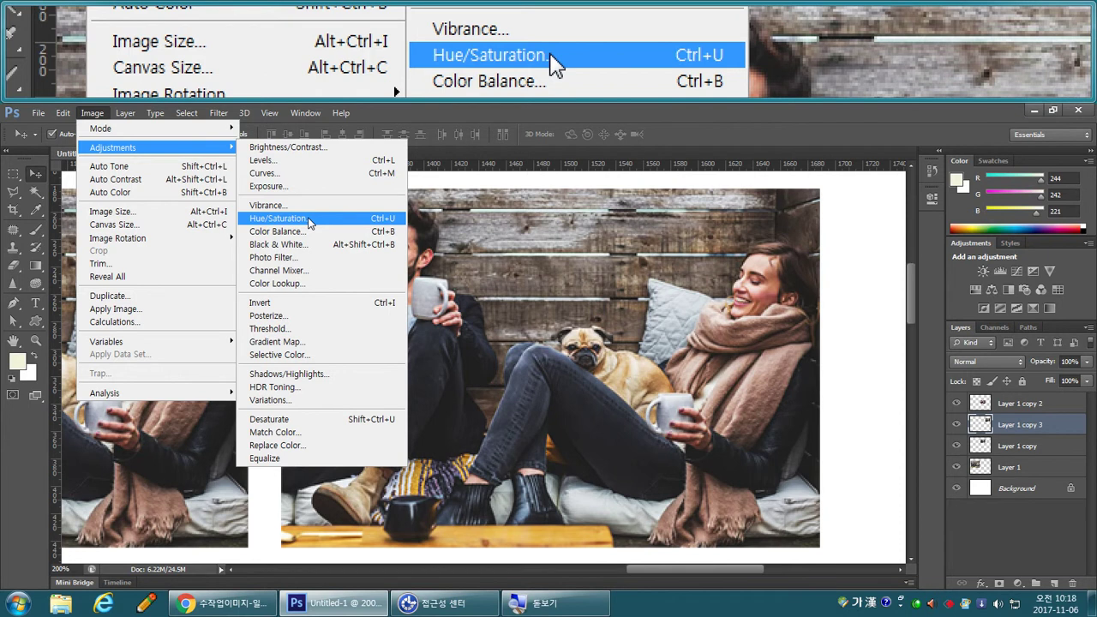
{"action": "left_click", "coordinate": [311, 222]}
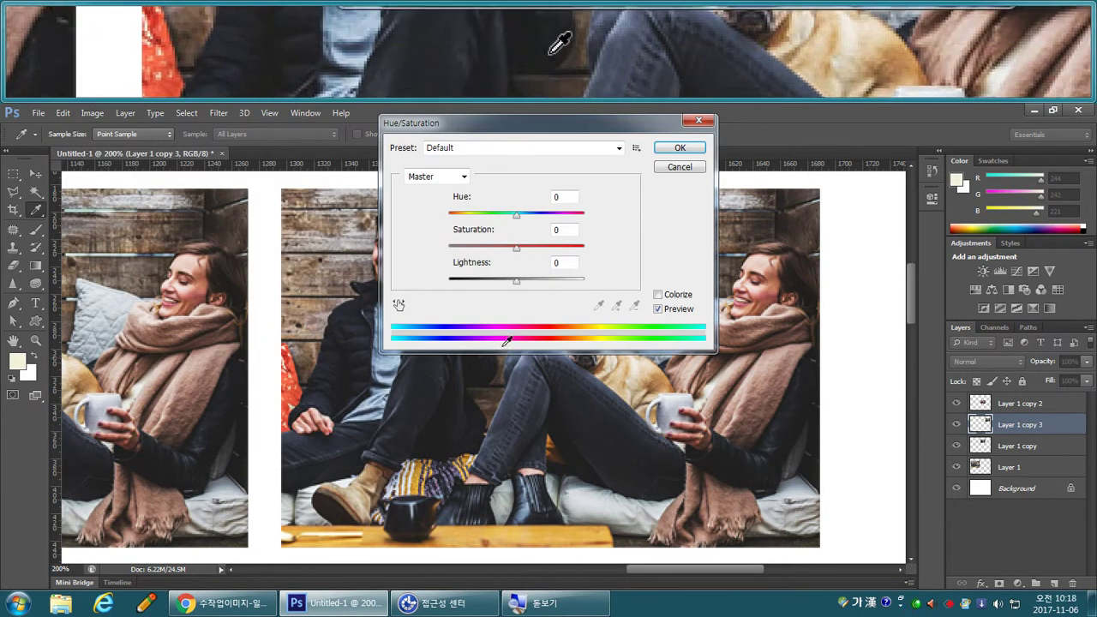
{"action": "left_click_drag", "start_coordinate": [483, 135], "coordinate": [646, 262]}
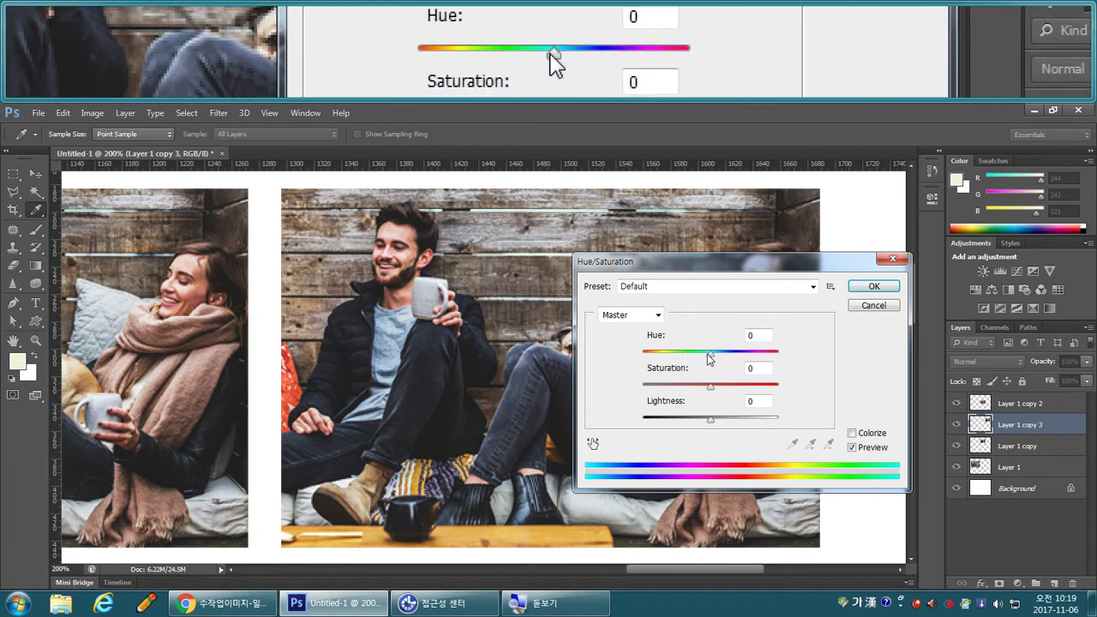
Try a Master Hue of -180 on the photo and reset the Hue to 0.
{"action": "left_click_drag", "start_coordinate": [710, 355], "coordinate": [642, 359]}
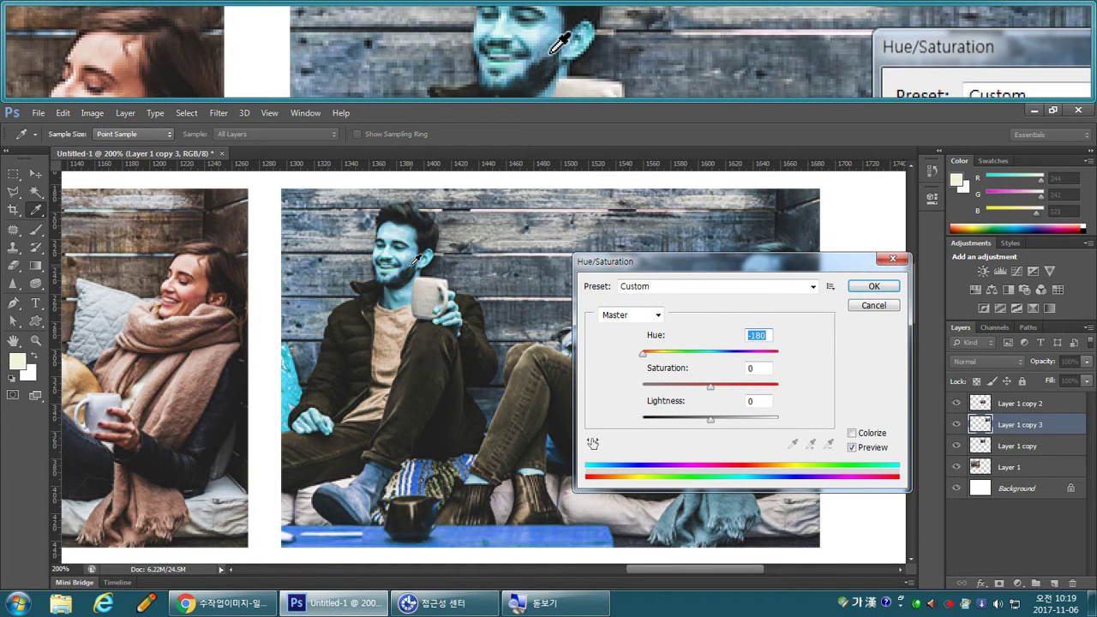
{"action": "left_click_drag", "start_coordinate": [643, 352], "coordinate": [711, 353]}
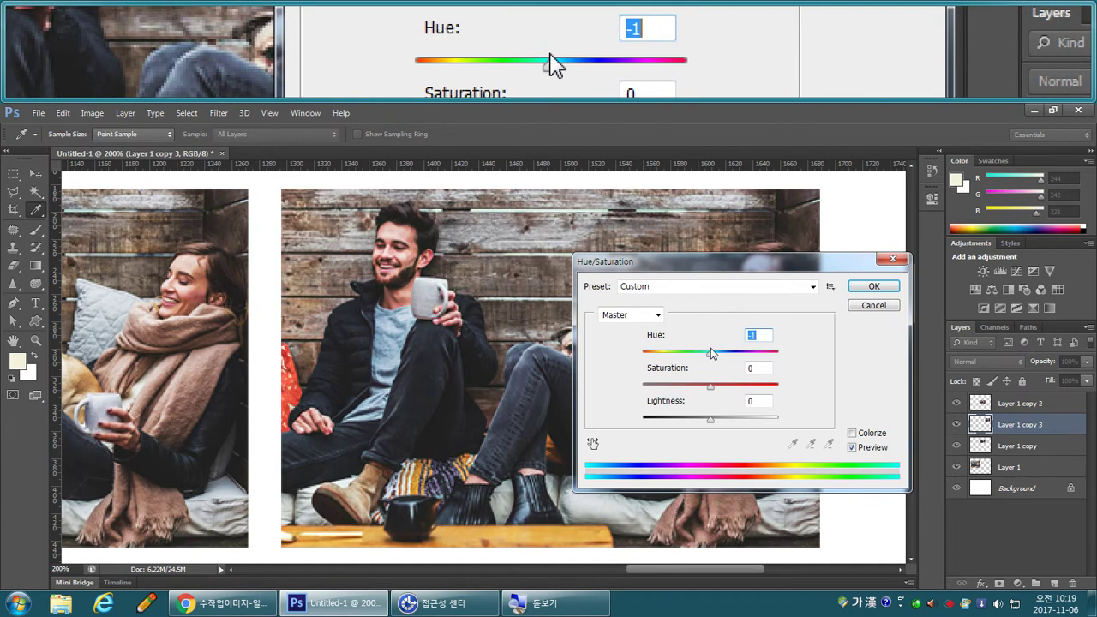
{"action": "type", "text": "0"}
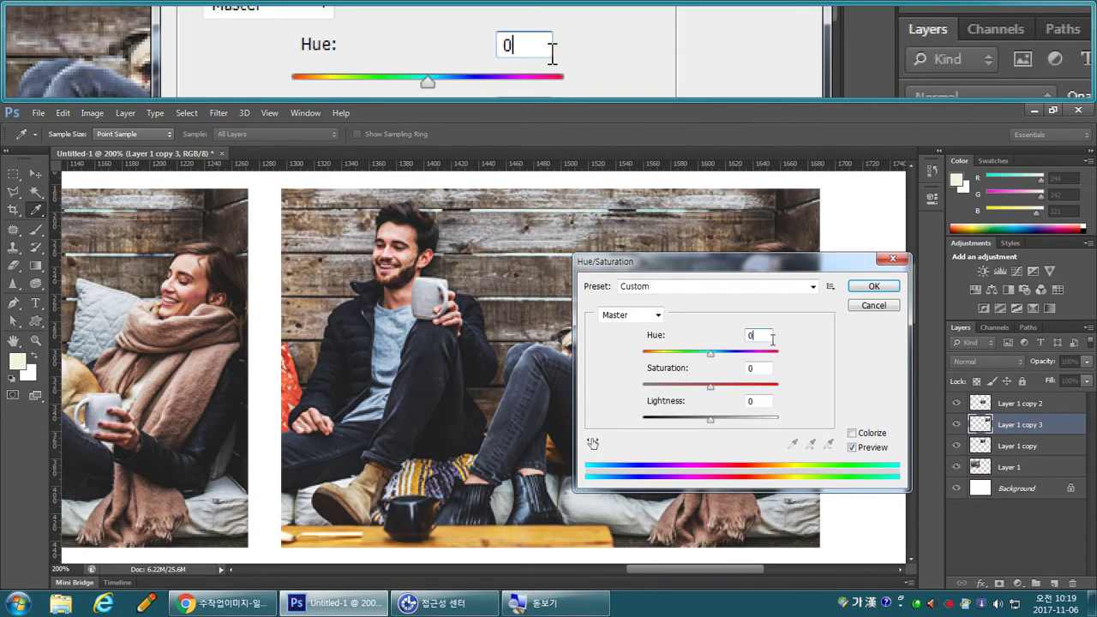
Turn on Colorize for the photo, try a Hue of 0, and set Hue to 44 and Saturation to 63.
{"action": "left_click", "coordinate": [852, 435]}
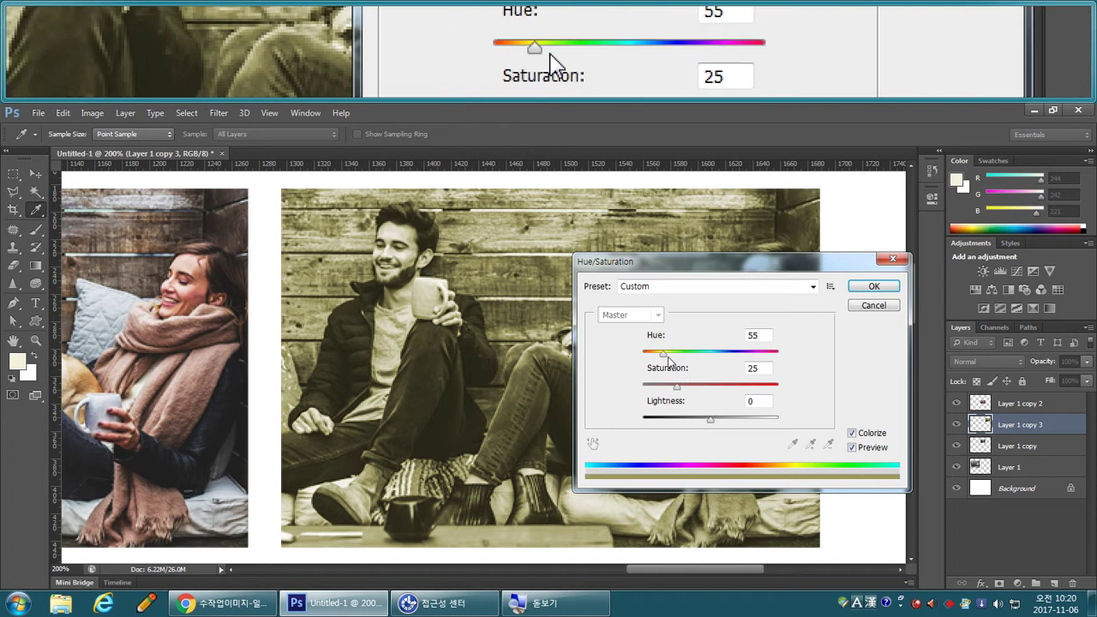
{"action": "left_click_drag", "start_coordinate": [665, 354], "coordinate": [624, 359]}
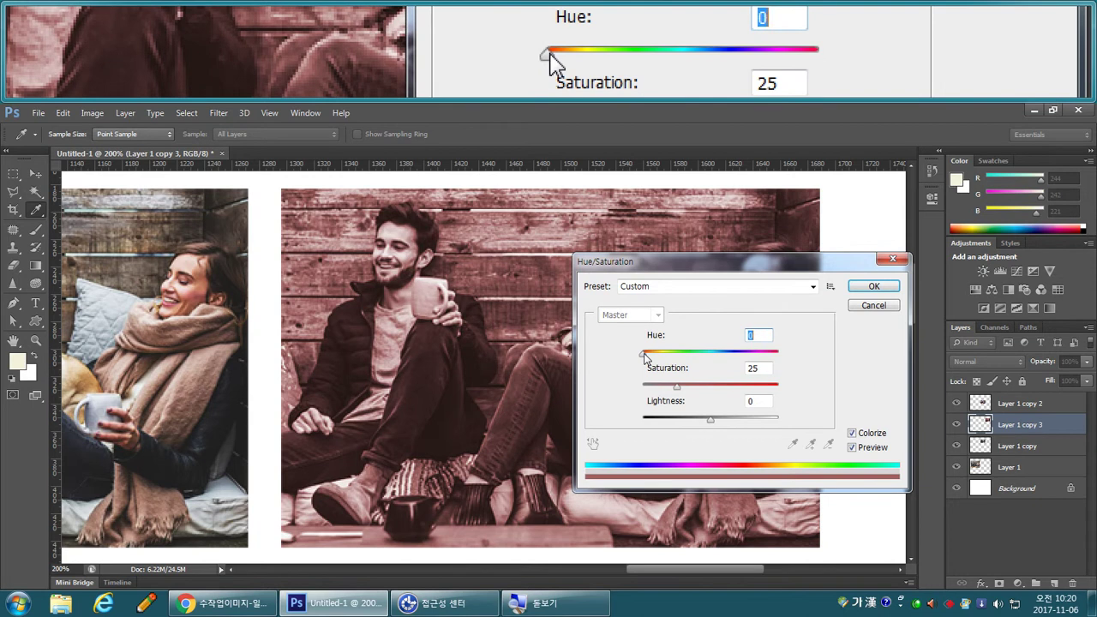
{"action": "left_click_drag", "start_coordinate": [644, 355], "coordinate": [659, 356]}
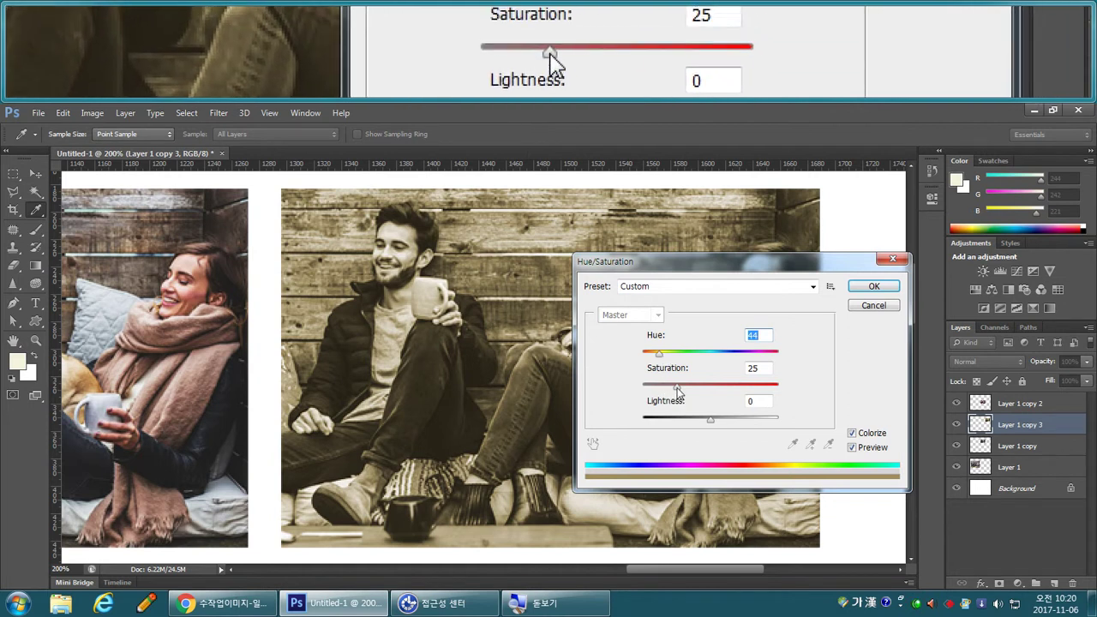
{"action": "left_click", "coordinate": [678, 387]}
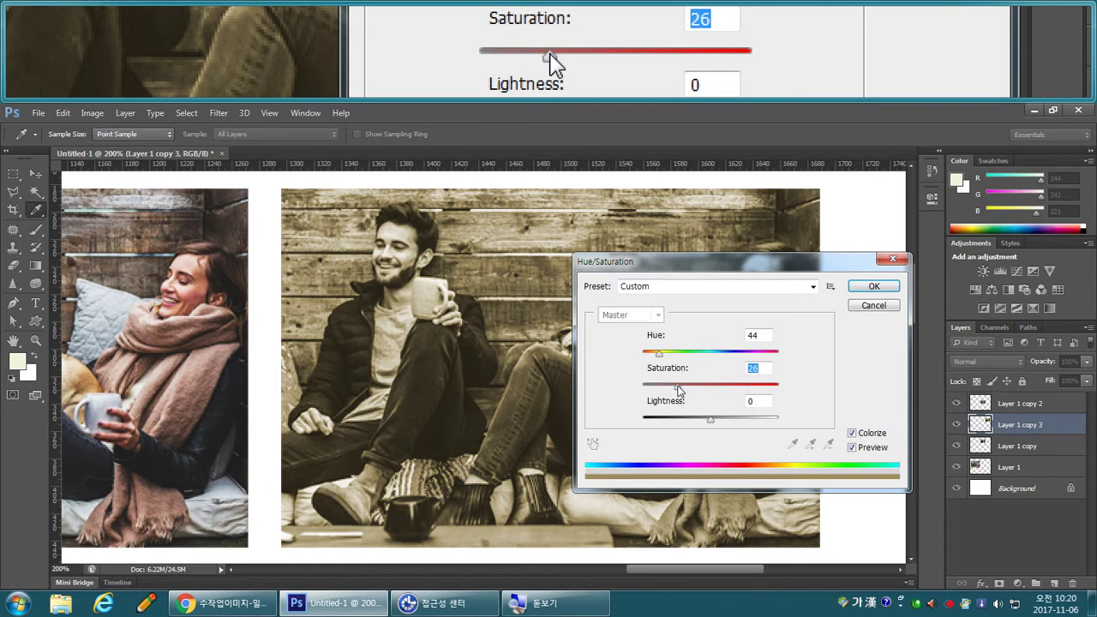
{"action": "left_click_drag", "start_coordinate": [678, 390], "coordinate": [728, 388]}
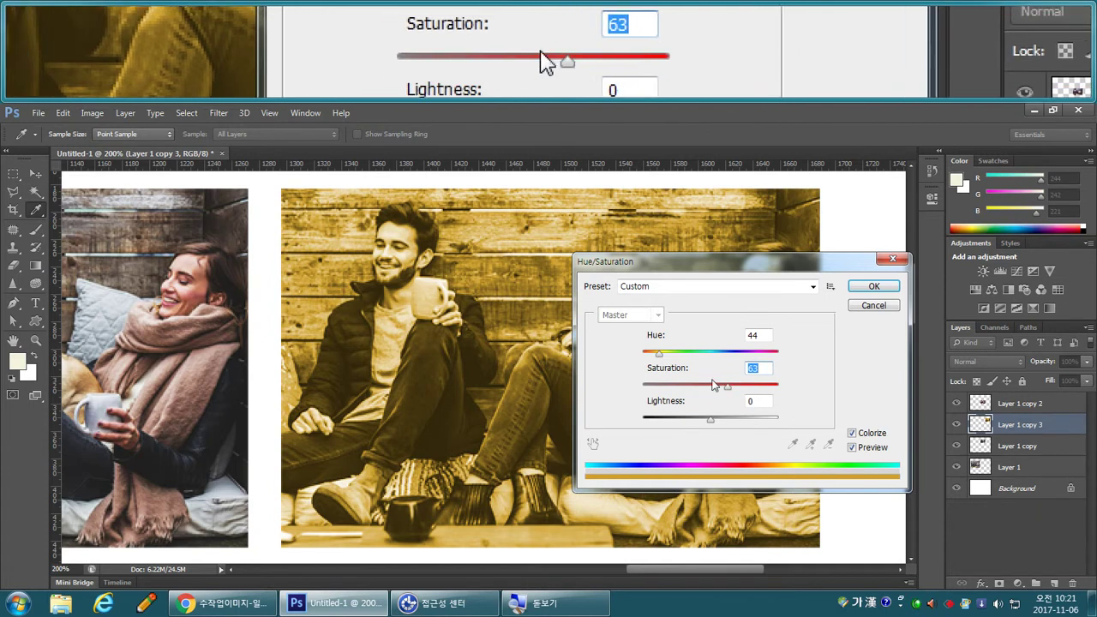
Tint the photo blue with Hue 215, Saturation 73 and Lightness +16.
{"action": "left_click_drag", "start_coordinate": [658, 354], "coordinate": [735, 385]}
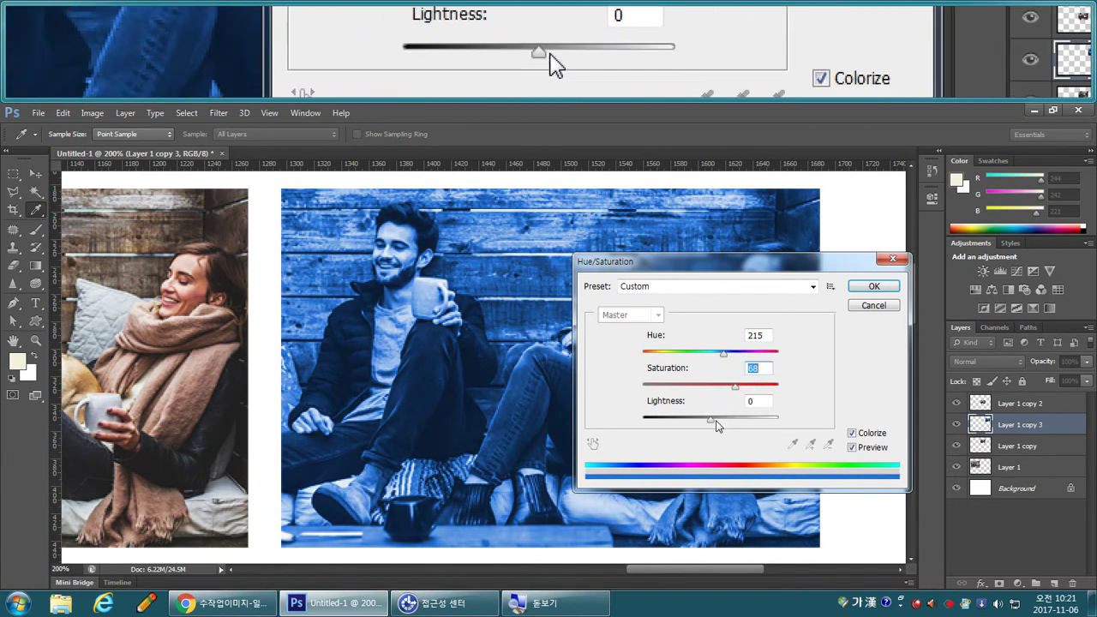
{"action": "left_click_drag", "start_coordinate": [713, 420], "coordinate": [725, 396]}
{"action": "left_click", "coordinate": [741, 385]}
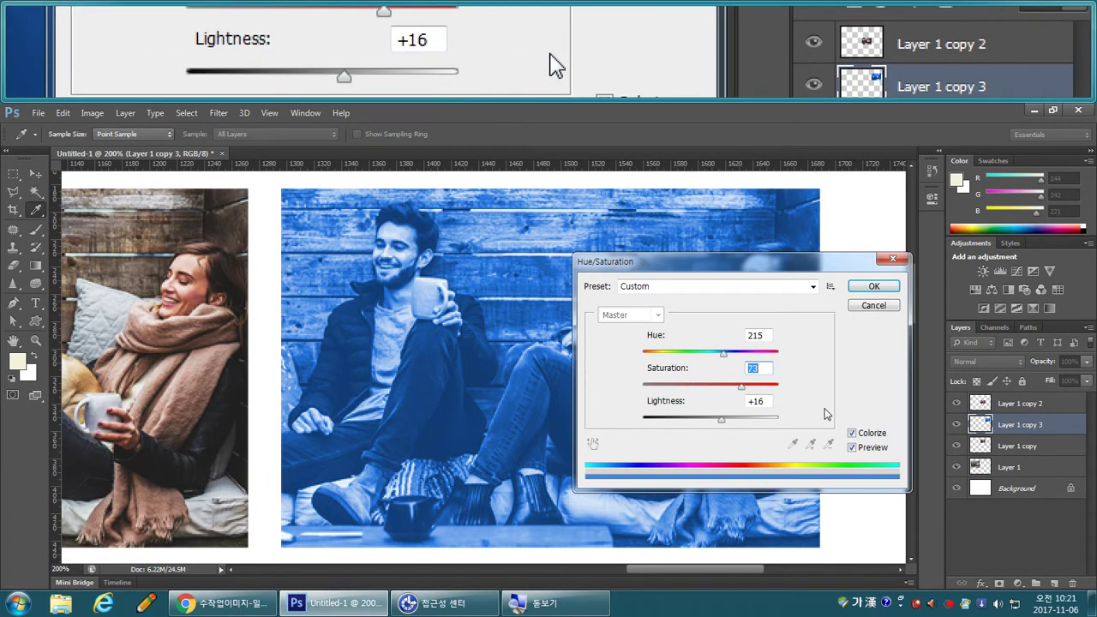
Set the Colorize Hue to 115 and Lightness to -11, and apply the green tint to the photo.
{"action": "left_click_drag", "start_coordinate": [724, 353], "coordinate": [686, 360]}
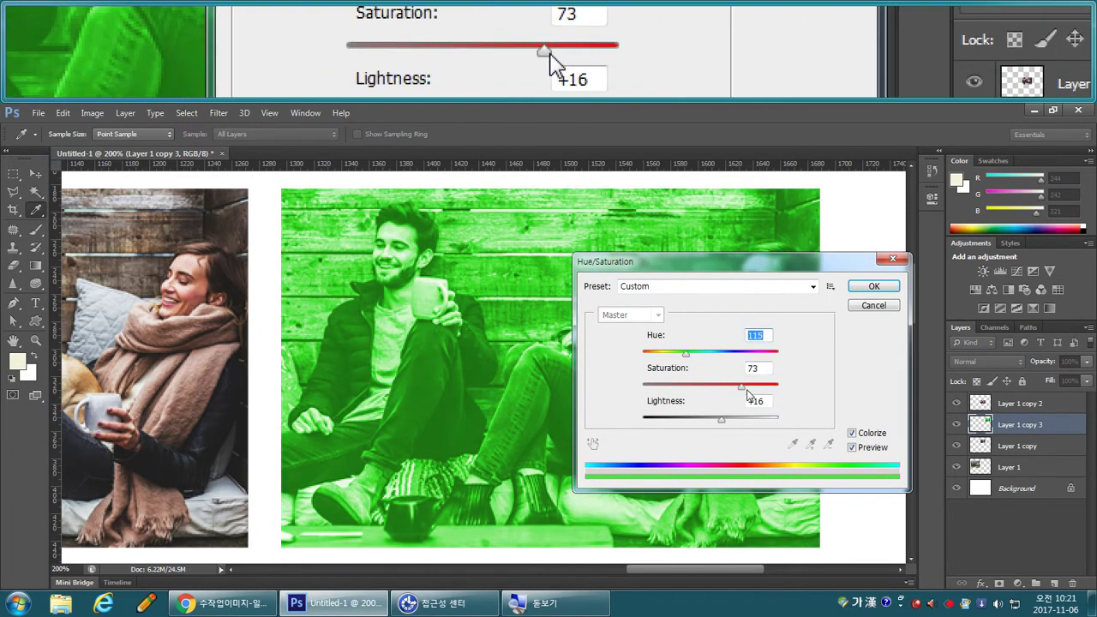
{"action": "left_click_drag", "start_coordinate": [721, 419], "coordinate": [703, 420]}
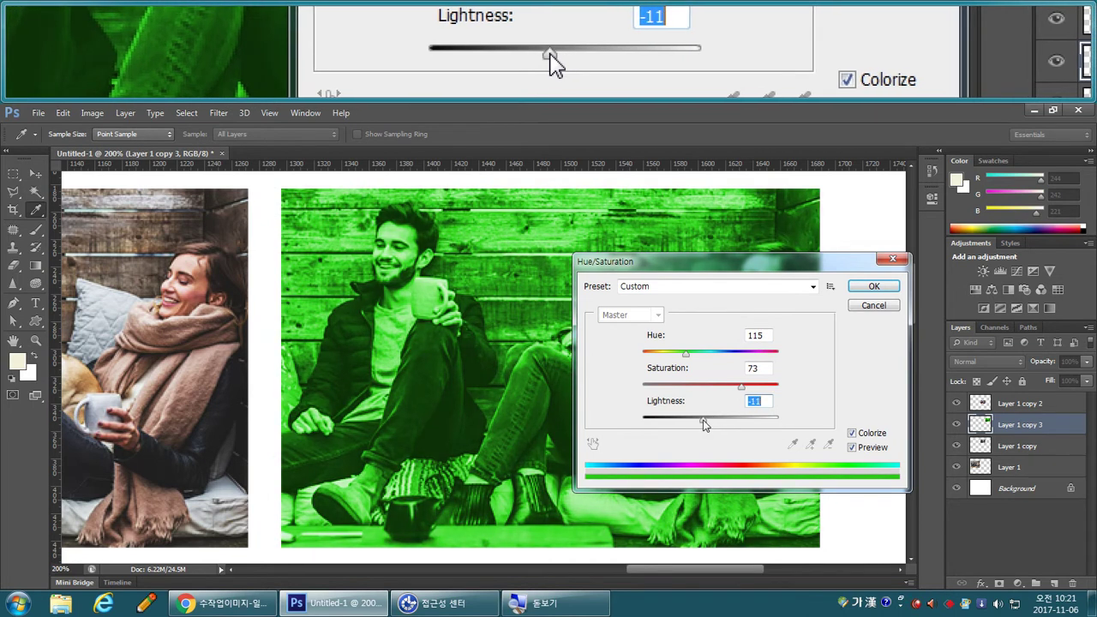
{"action": "left_click", "coordinate": [874, 289]}
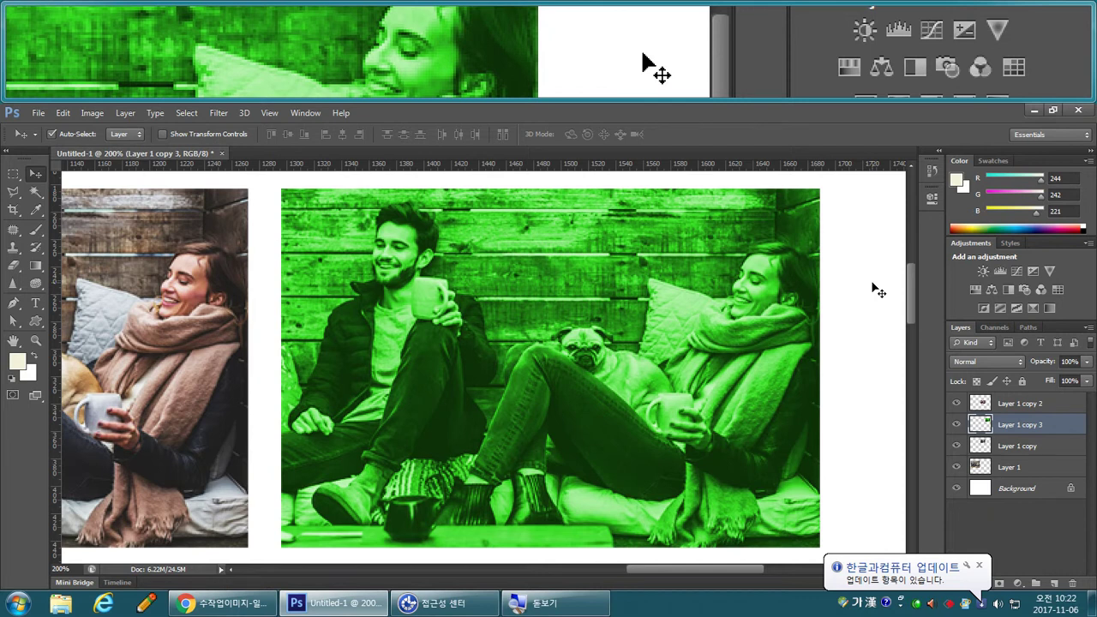
Colorize the green photo again with Hue/Saturation at Hue 0 and Saturation 25, and apply it.
{"action": "key", "text": "ctrl+u"}
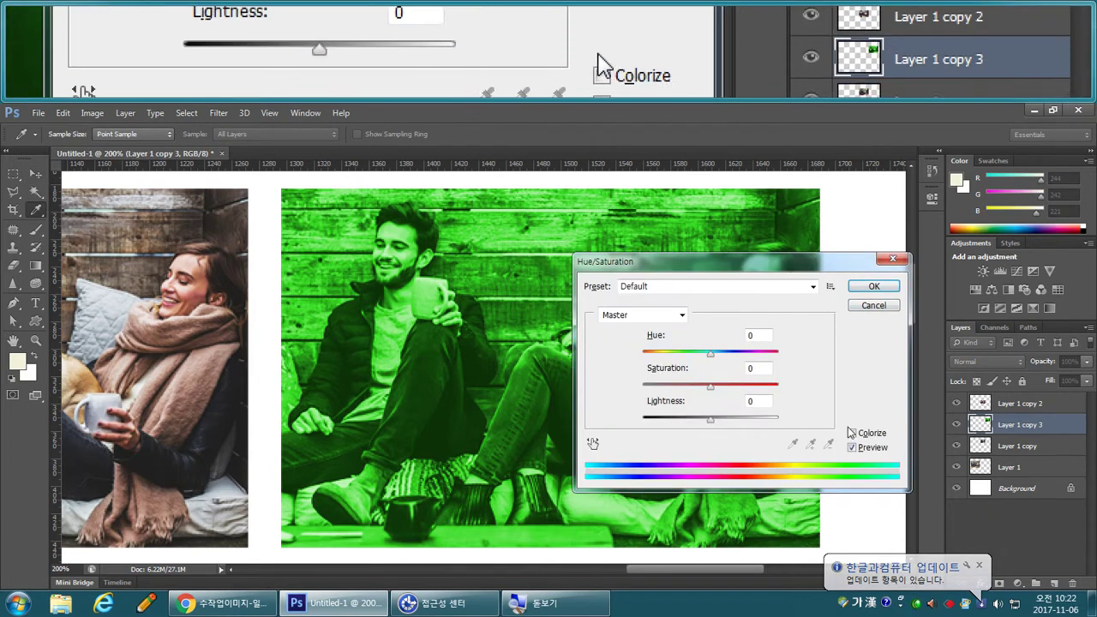
{"action": "left_click", "coordinate": [852, 433]}
{"action": "left_click_drag", "start_coordinate": [663, 353], "coordinate": [644, 356]}
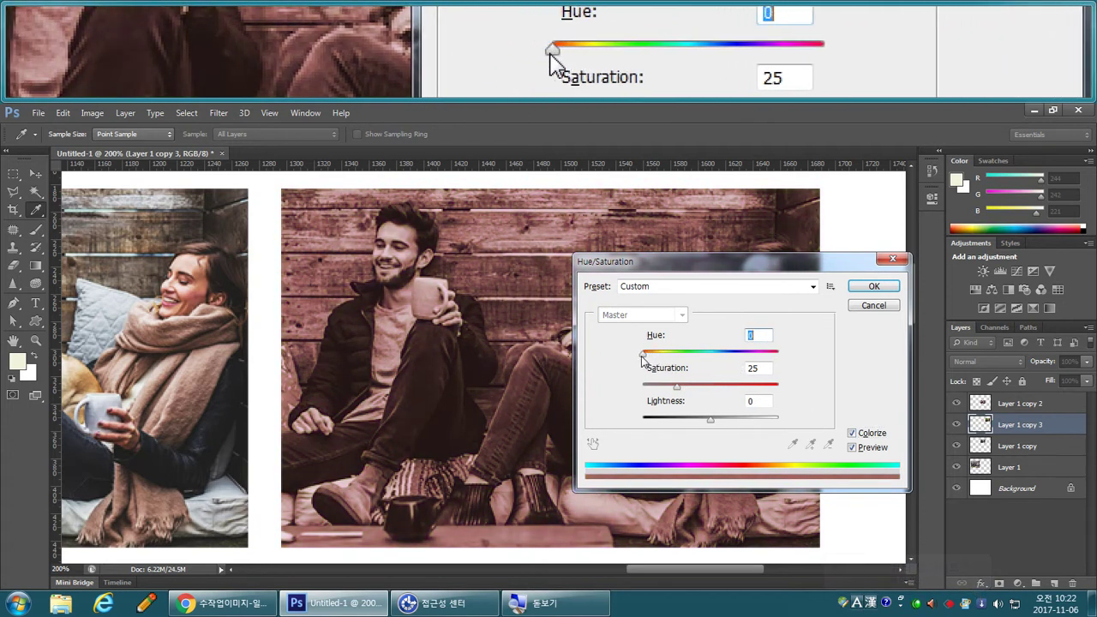
{"action": "left_click", "coordinate": [874, 287]}
{"action": "key", "text": "v"}
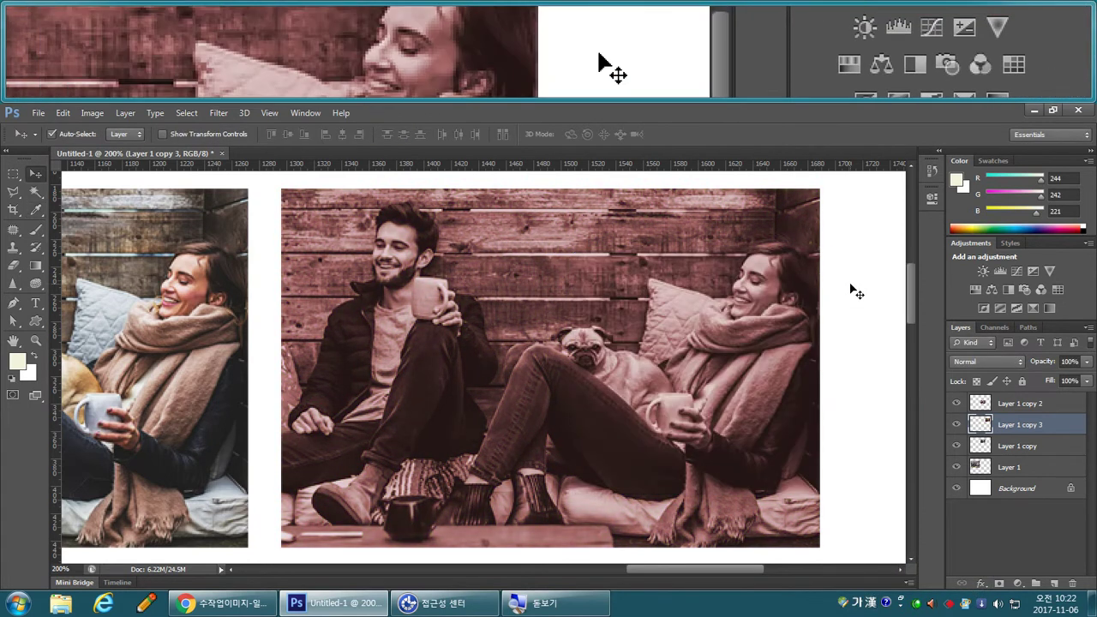
Colorize the reddish photo with Hue 229 and a Saturation raised to just under the middle of its range, and apply it.
{"action": "key", "text": "ctrl+u"}
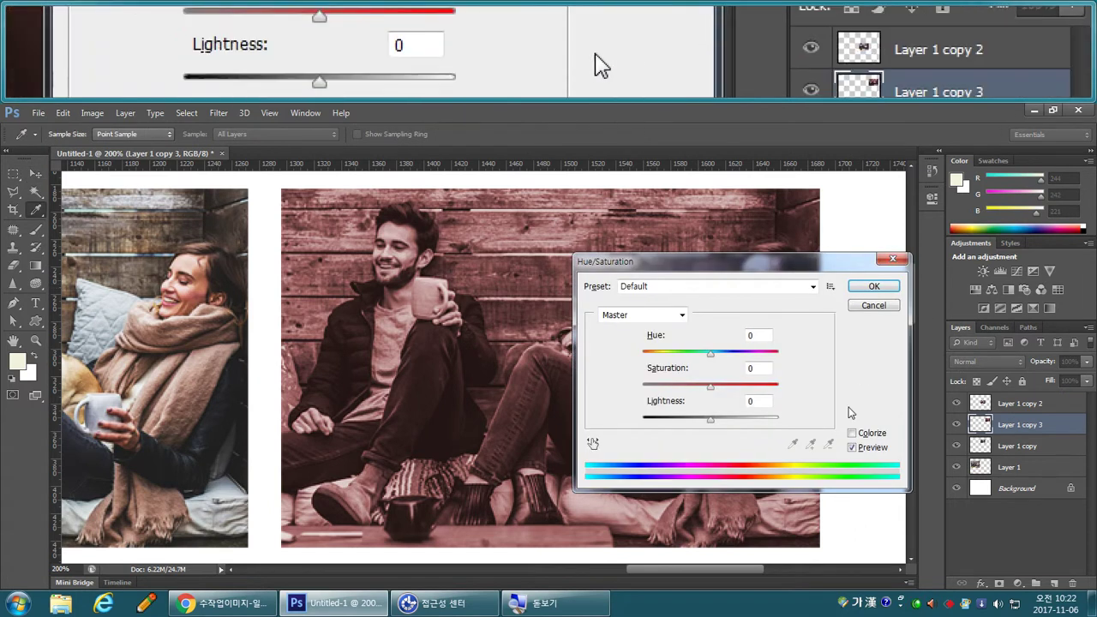
{"action": "left_click", "coordinate": [852, 433]}
{"action": "left_click_drag", "start_coordinate": [734, 354], "coordinate": [730, 354]}
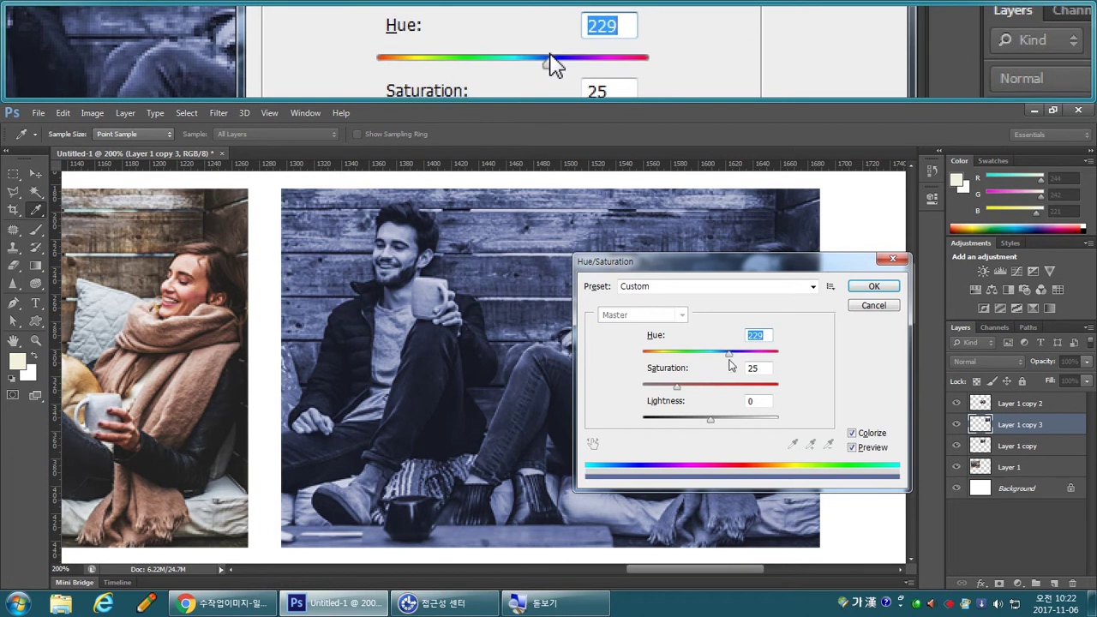
{"action": "left_click_drag", "start_coordinate": [677, 386], "coordinate": [703, 386]}
{"action": "left_click", "coordinate": [874, 286]}
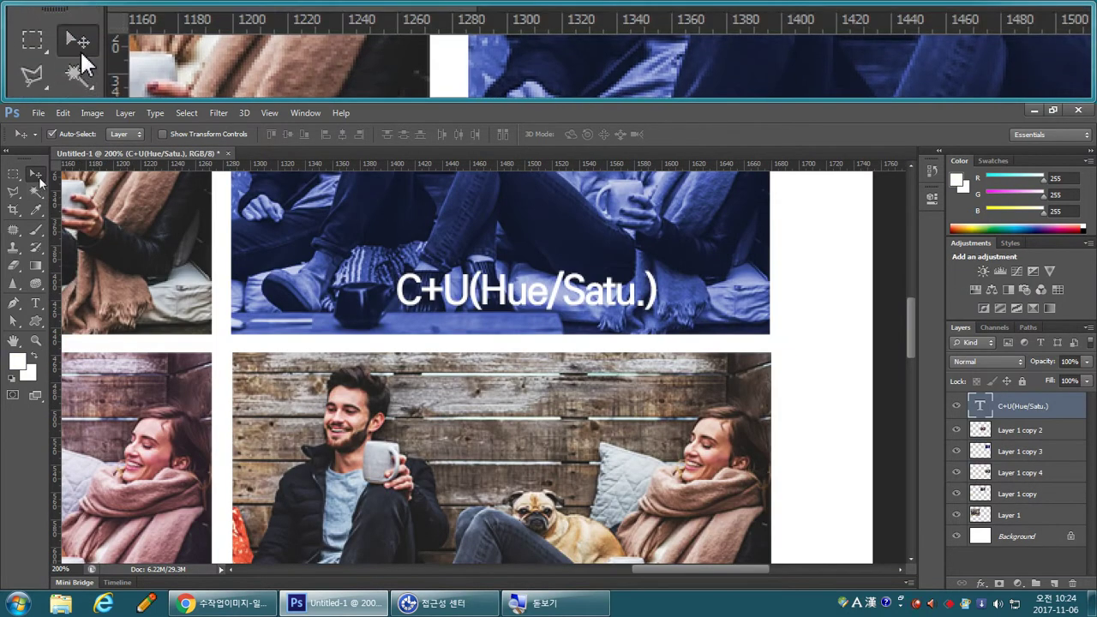
Shift the C+U(Hue/Satu.) caption slightly left on the blue photo and give it a slightly thickened black outside Stroke.
{"action": "left_click_drag", "start_coordinate": [550, 290], "coordinate": [509, 292]}
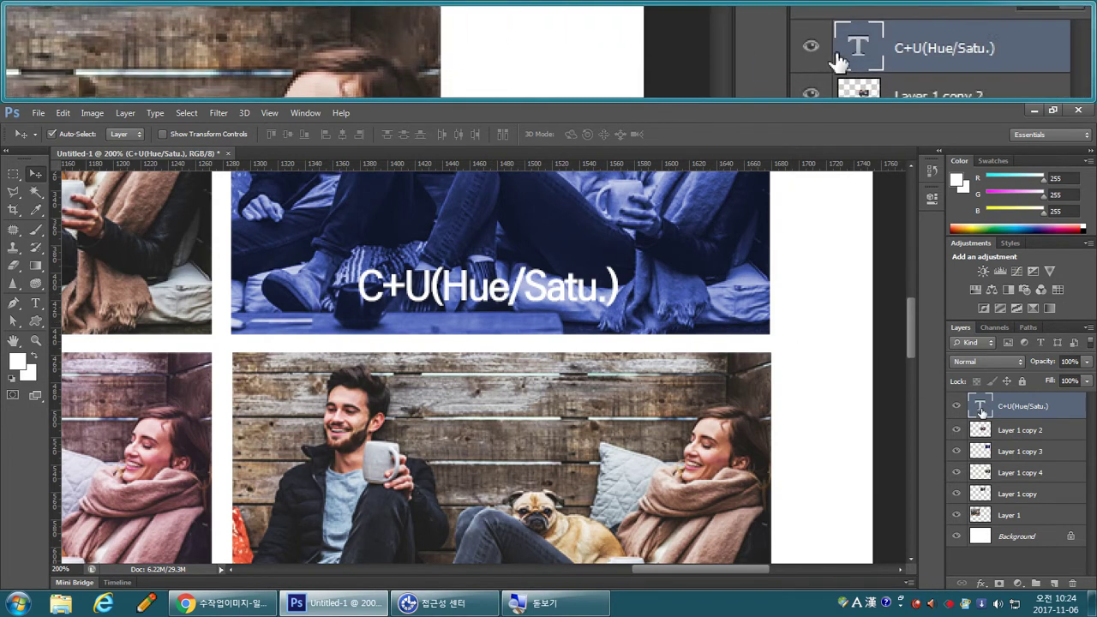
{"action": "left_click", "coordinate": [987, 585]}
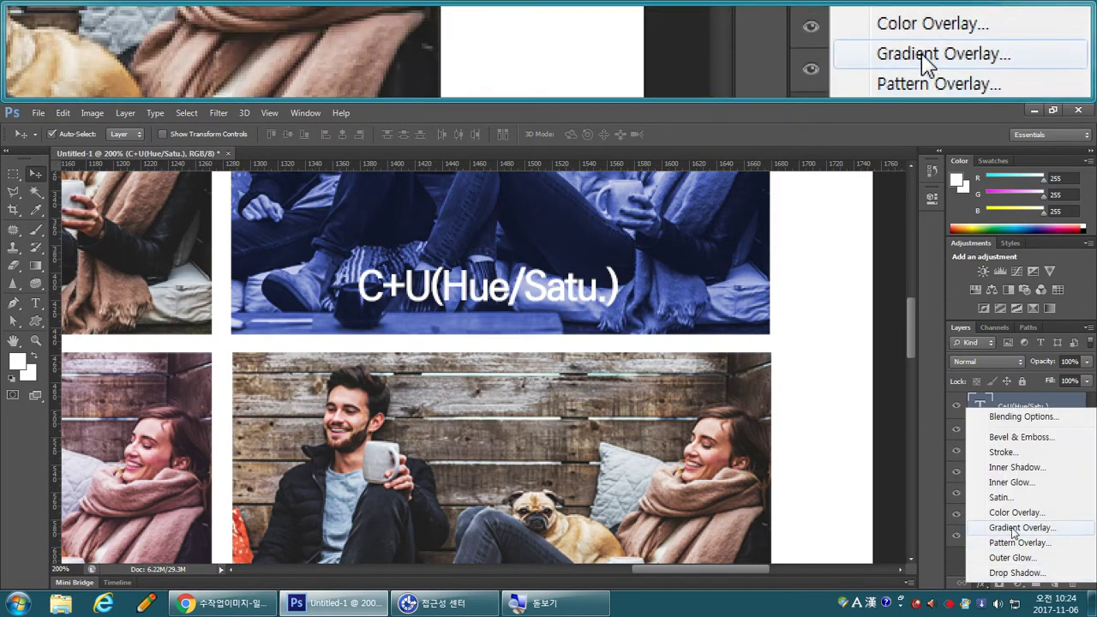
{"action": "left_click", "coordinate": [1009, 454]}
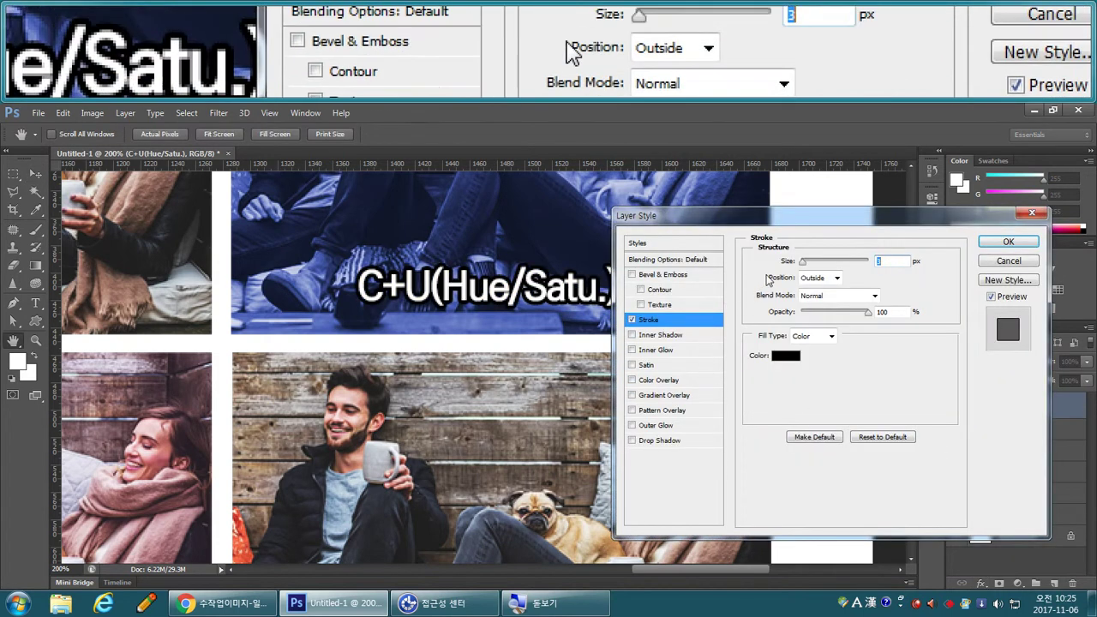
{"action": "left_click_drag", "start_coordinate": [801, 262], "coordinate": [804, 265]}
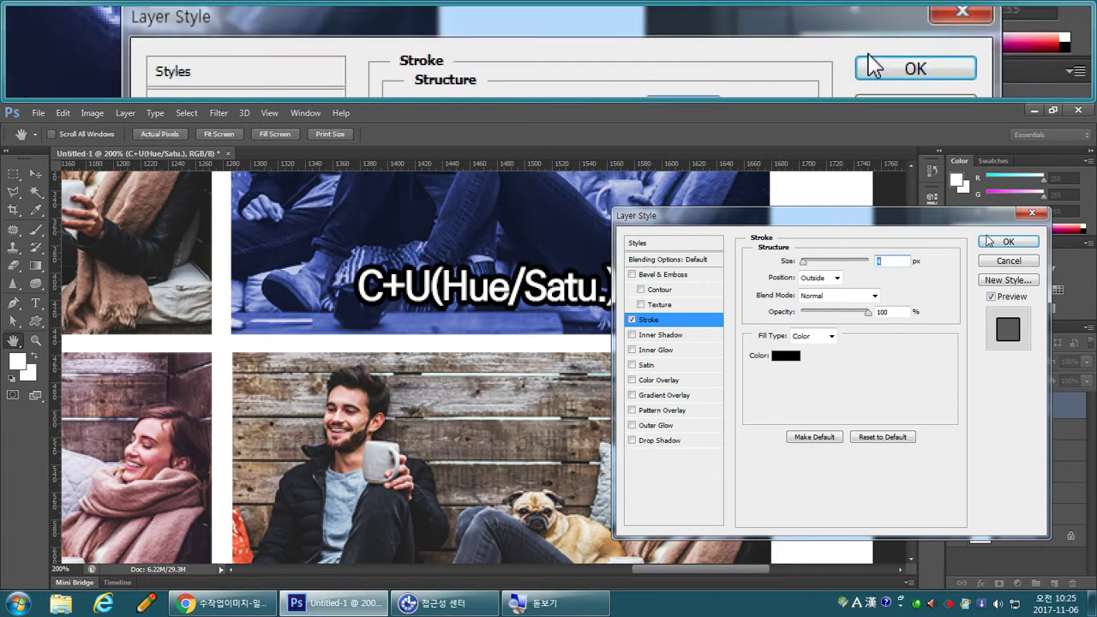
{"action": "left_click", "coordinate": [1009, 242]}
Move the C+U(Hue/Satu.) caption 9 px right and 1 px down, and scale it down to about 90%.
{"action": "left_click_drag", "start_coordinate": [570, 295], "coordinate": [583, 296]}
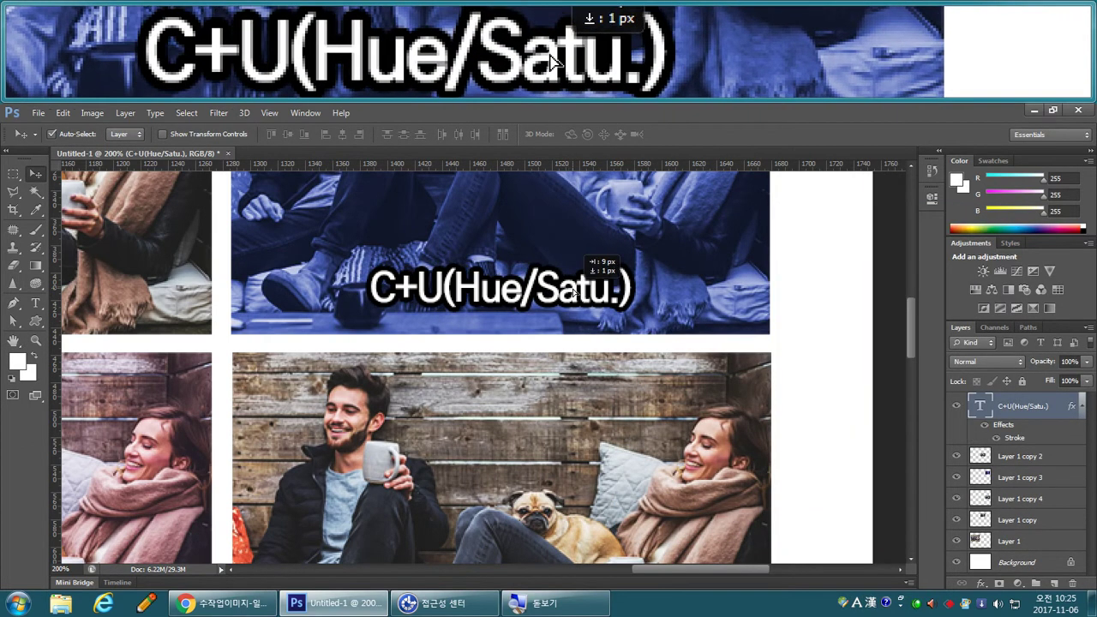
{"action": "key", "text": "ctrl+t"}
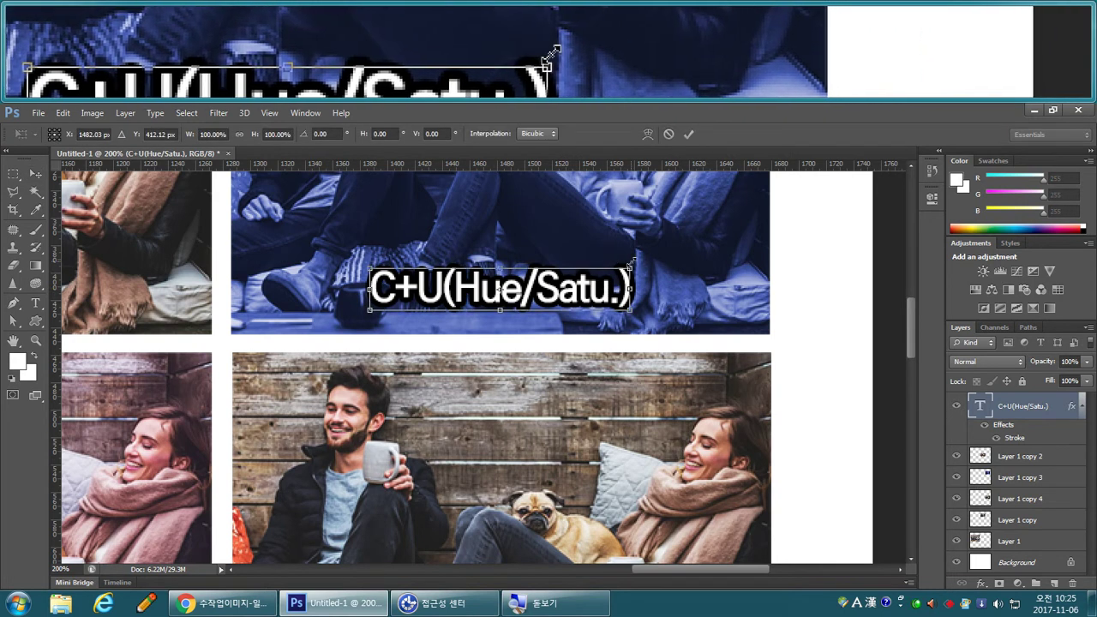
{"action": "left_click_drag", "start_coordinate": [636, 264], "coordinate": [619, 274]}
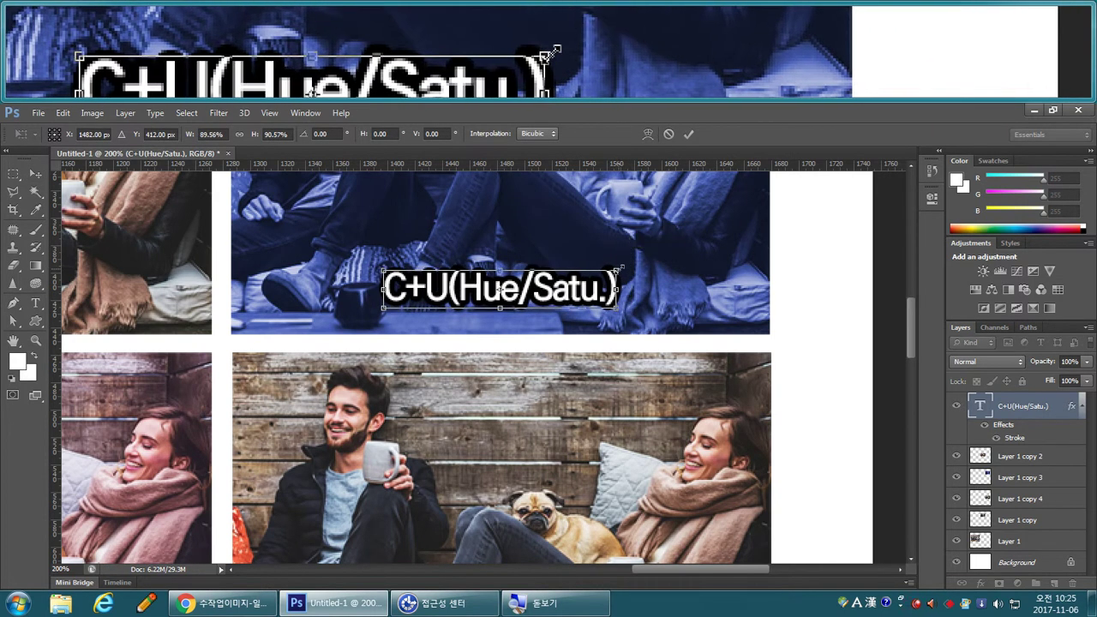
{"action": "key", "text": "Return"}
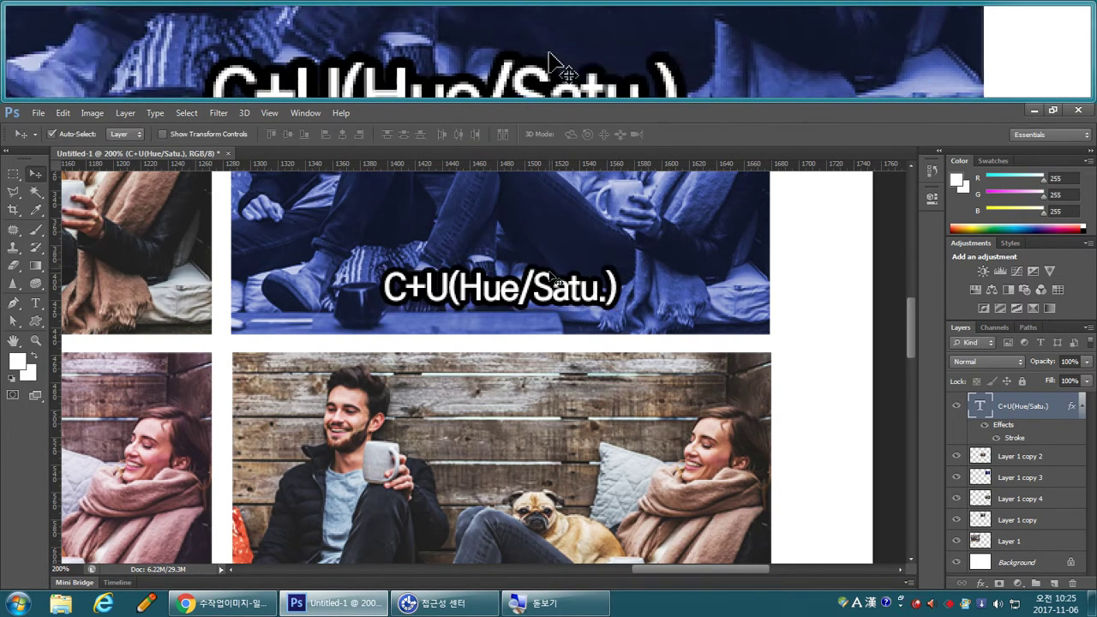
Duplicate the C+U(Hue/Satu.) caption onto the photo to the left of the blue one.
{"action": "mouse_move", "coordinate": [572, 452]}
{"action": "left_mouse_down"}
{"action": "mouse_move", "coordinate": [587, 327]}
{"action": "mouse_move", "coordinate": [663, 465]}
{"action": "left_mouse_up"}
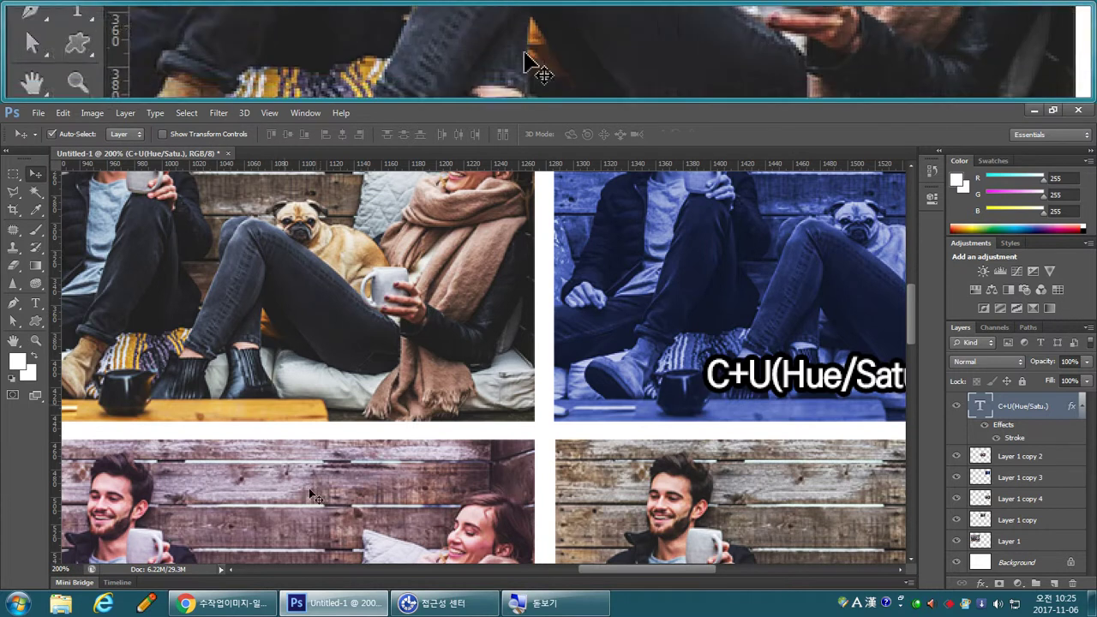
{"action": "mouse_move", "coordinate": [502, 453]}
{"action": "left_mouse_down"}
{"action": "mouse_move", "coordinate": [384, 428]}
{"action": "mouse_move", "coordinate": [306, 392]}
{"action": "mouse_move", "coordinate": [390, 381]}
{"action": "mouse_move", "coordinate": [524, 405]}
{"action": "left_mouse_up"}
{"action": "left_click_drag", "start_coordinate": [698, 347], "coordinate": [141, 347]}
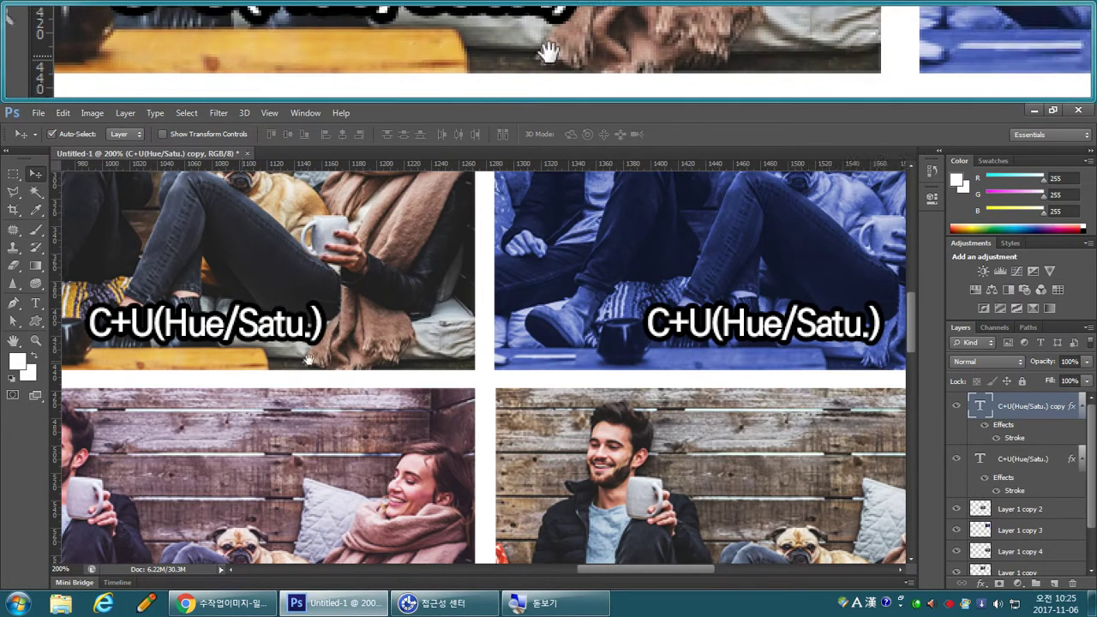
Replace the duplicated caption's text with "C+L(레벨) / C+M(커브)".
{"action": "left_click_drag", "start_coordinate": [246, 368], "coordinate": [313, 367]}
{"action": "left_click", "coordinate": [35, 302]}
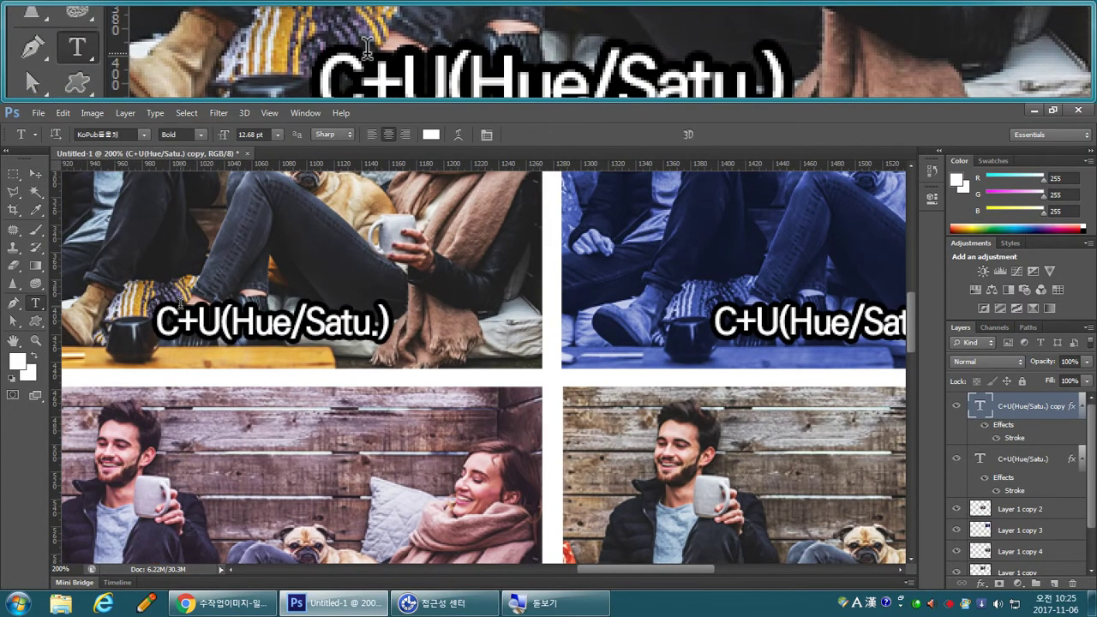
{"action": "left_click", "coordinate": [238, 322]}
{"action": "key", "text": "ctrl+a"}
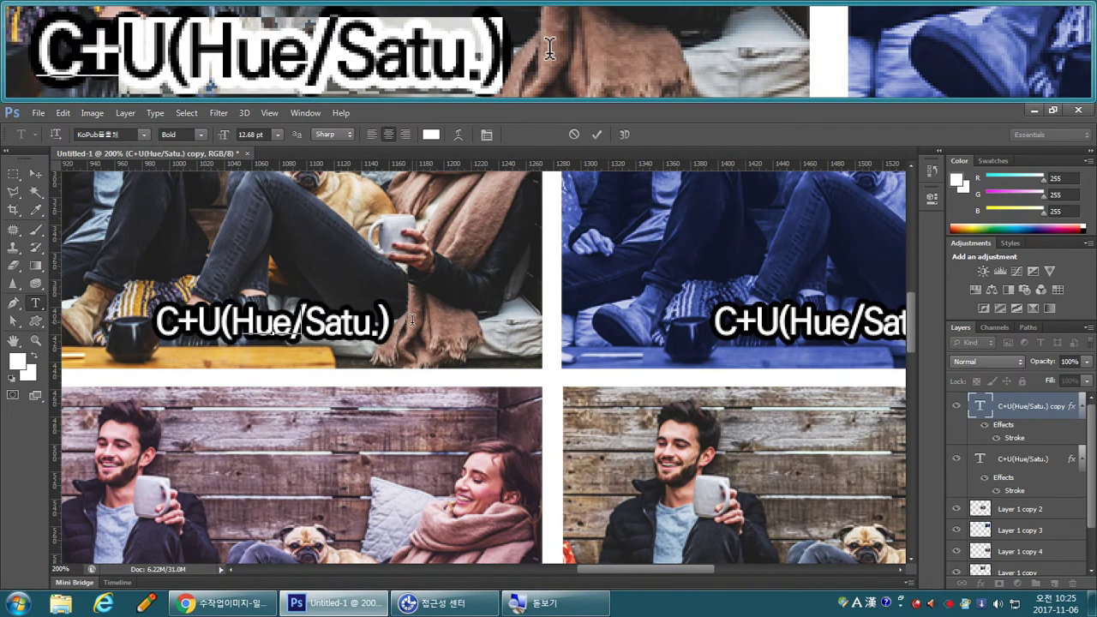
{"action": "type", "text": "C+L"}
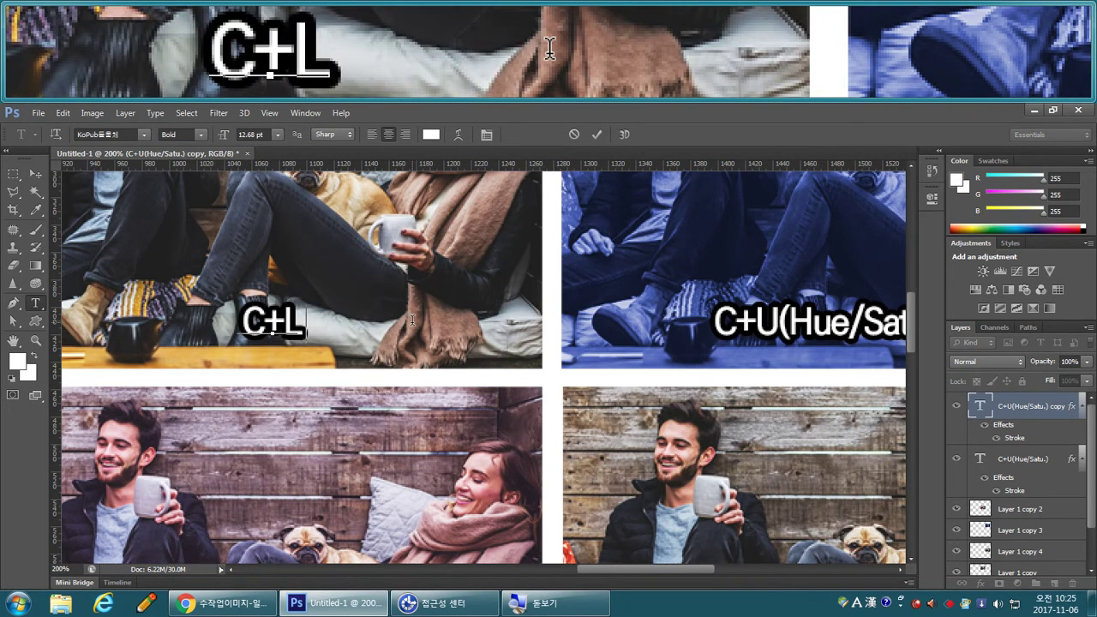
{"action": "type", "text": " / CV"}
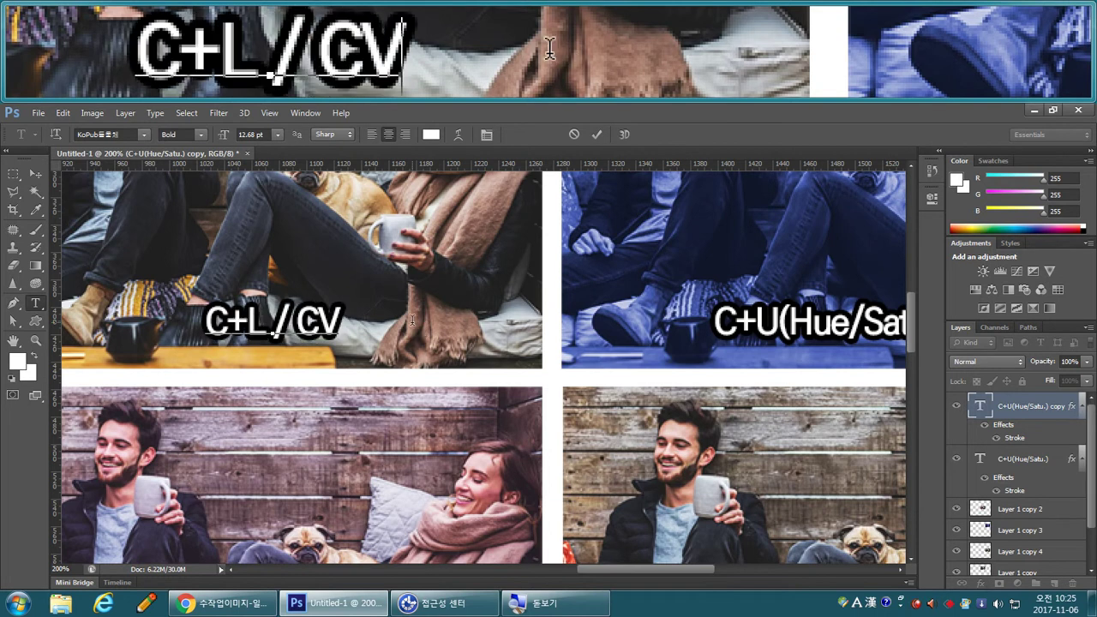
{"action": "key", "text": "BackSpace"}
{"action": "type", "text": "+"}
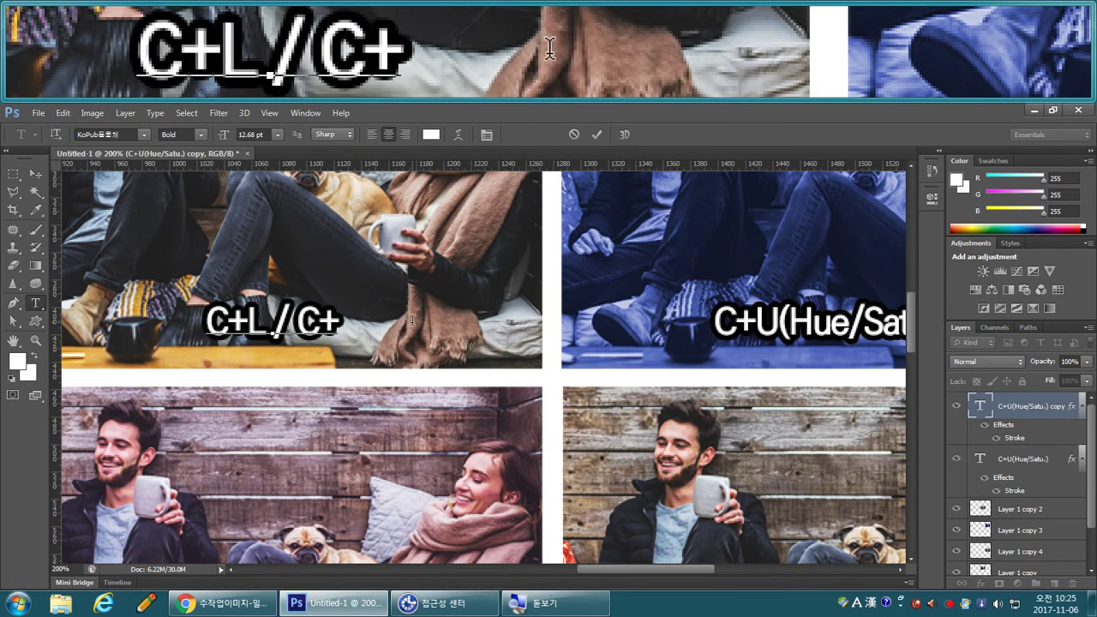
{"action": "type", "text": "m"}
{"action": "key", "text": "BackSpace"}
{"action": "type", "text": "M("}
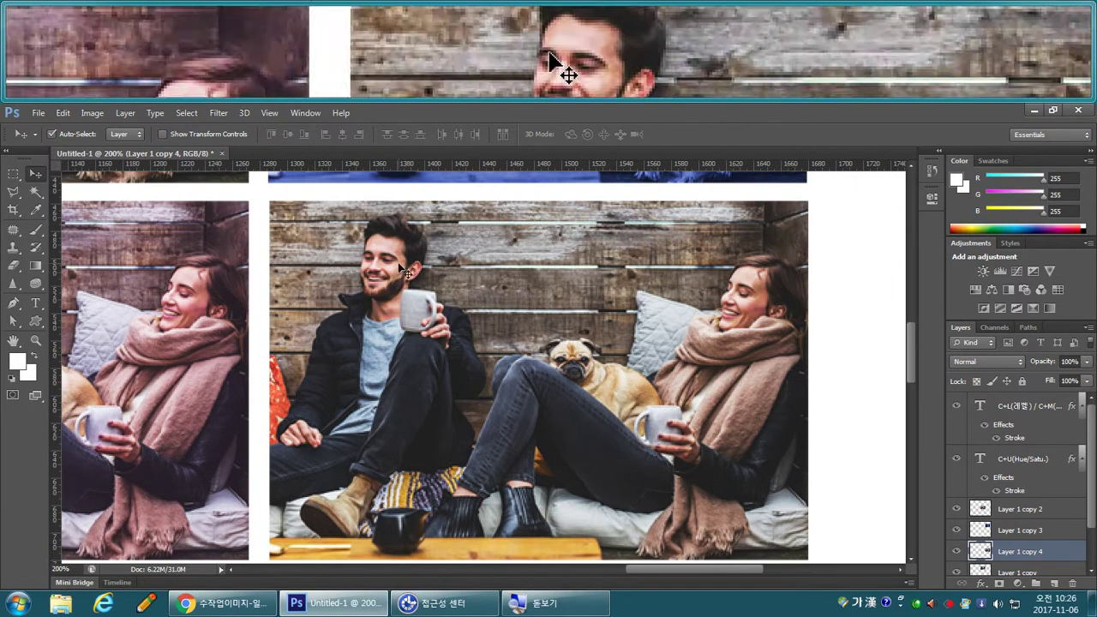
Desaturate the Layer 1 copy 4 photo below the blue one and view the captioned photos together at 100% zoom.
{"action": "left_click", "coordinate": [94, 114]}
{"action": "mouse_move", "coordinate": [119, 150]}
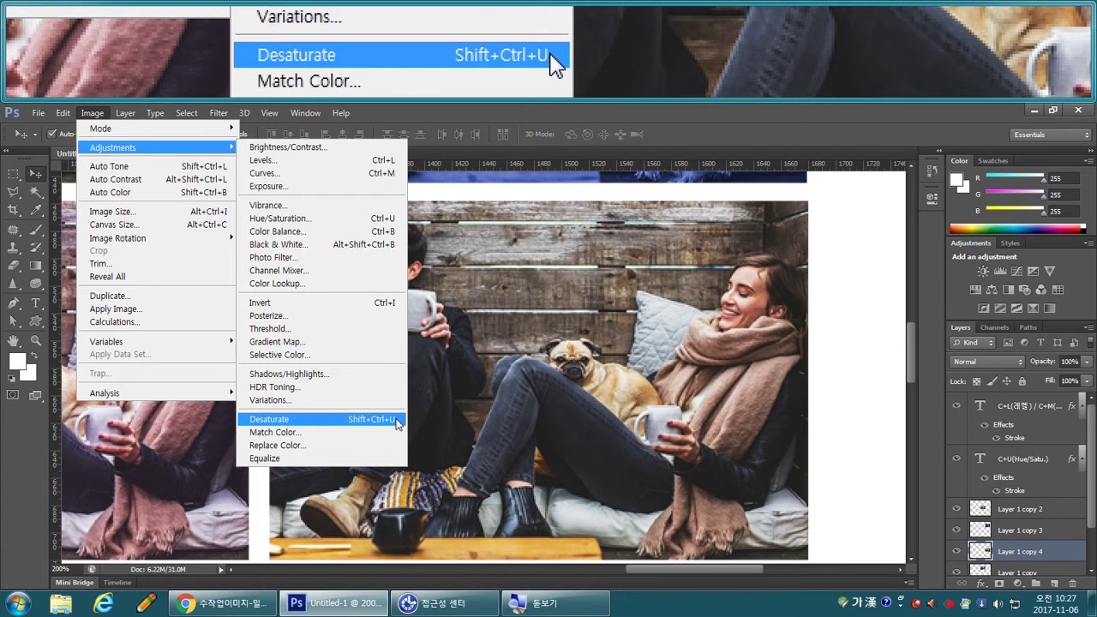
{"action": "left_click", "coordinate": [397, 420]}
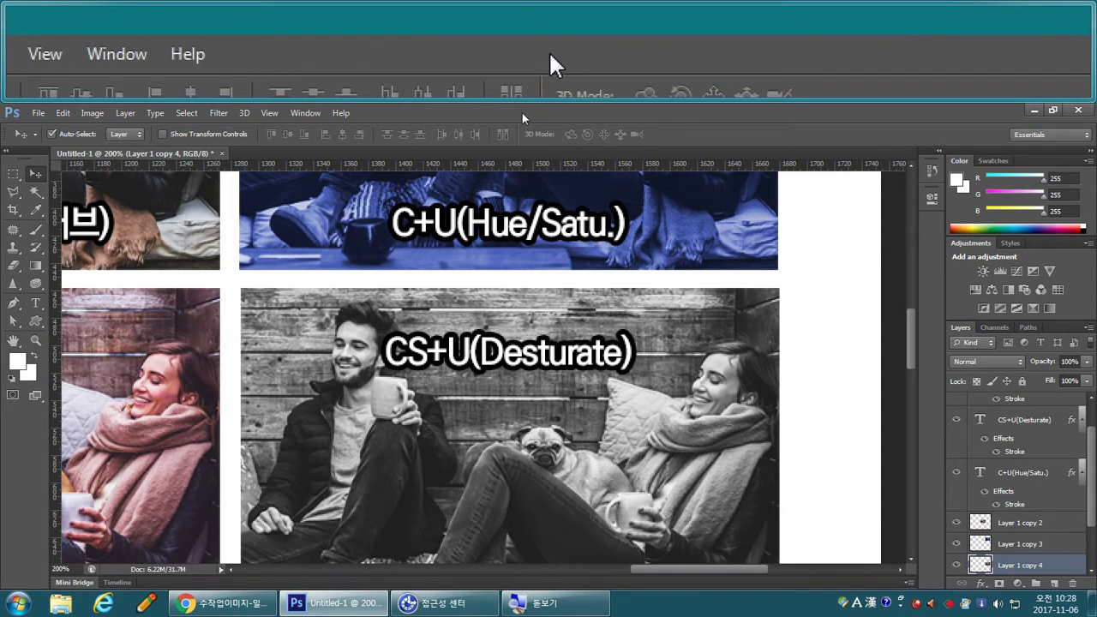
{"action": "key", "text": "ctrl+minus"}
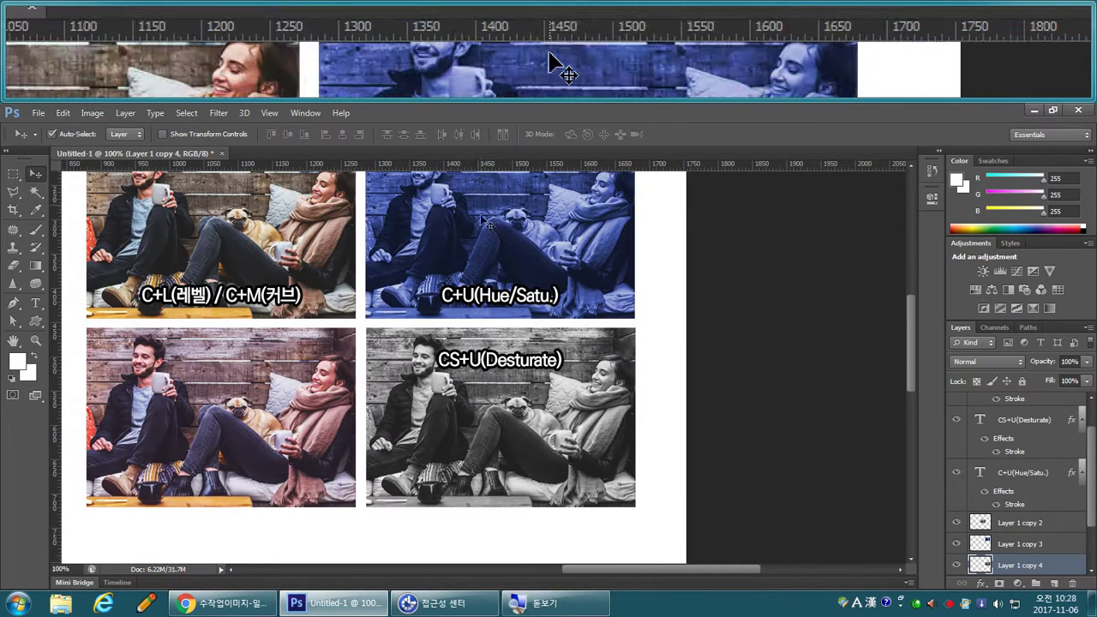